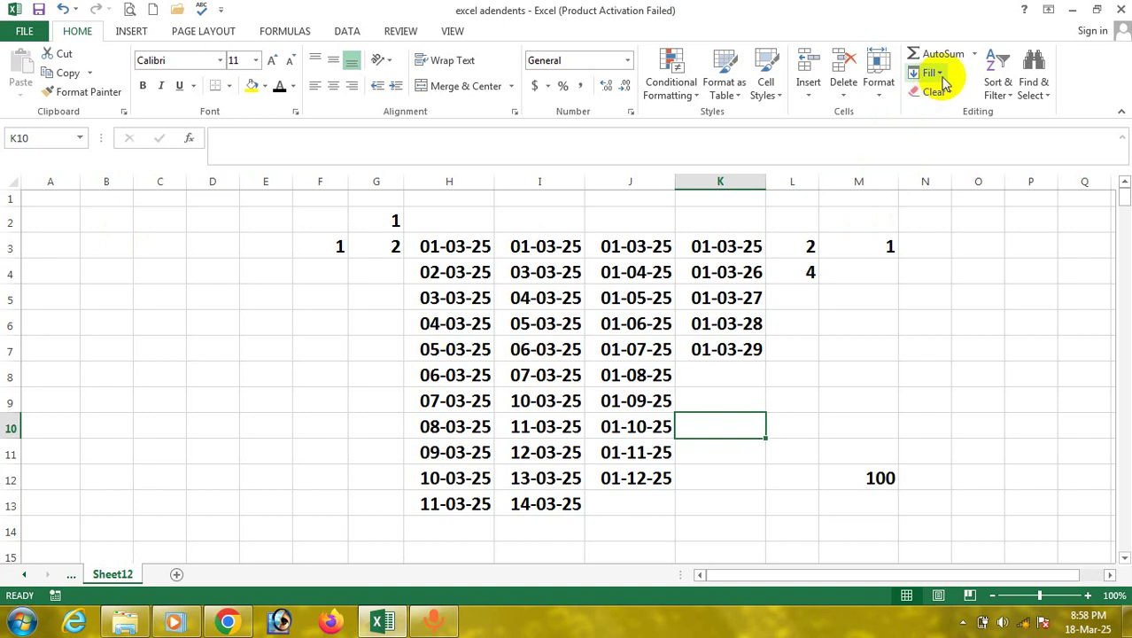
Review the options of the Series fill dialog and close it without filling any cells.
click(928, 73)
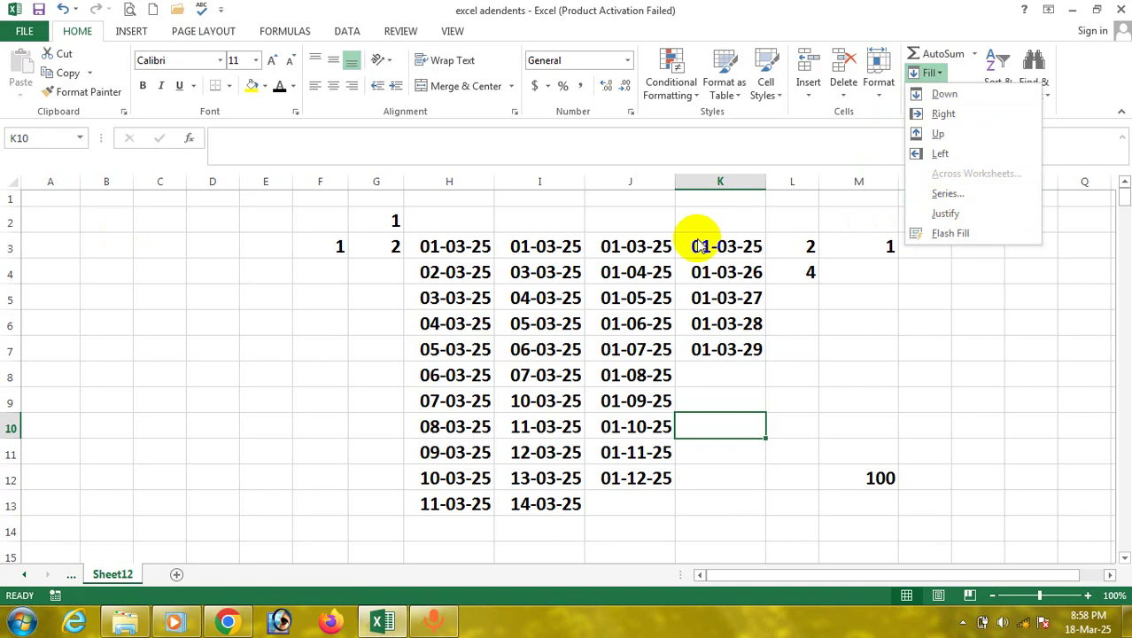
click(956, 194)
drag(921, 208, 892, 281)
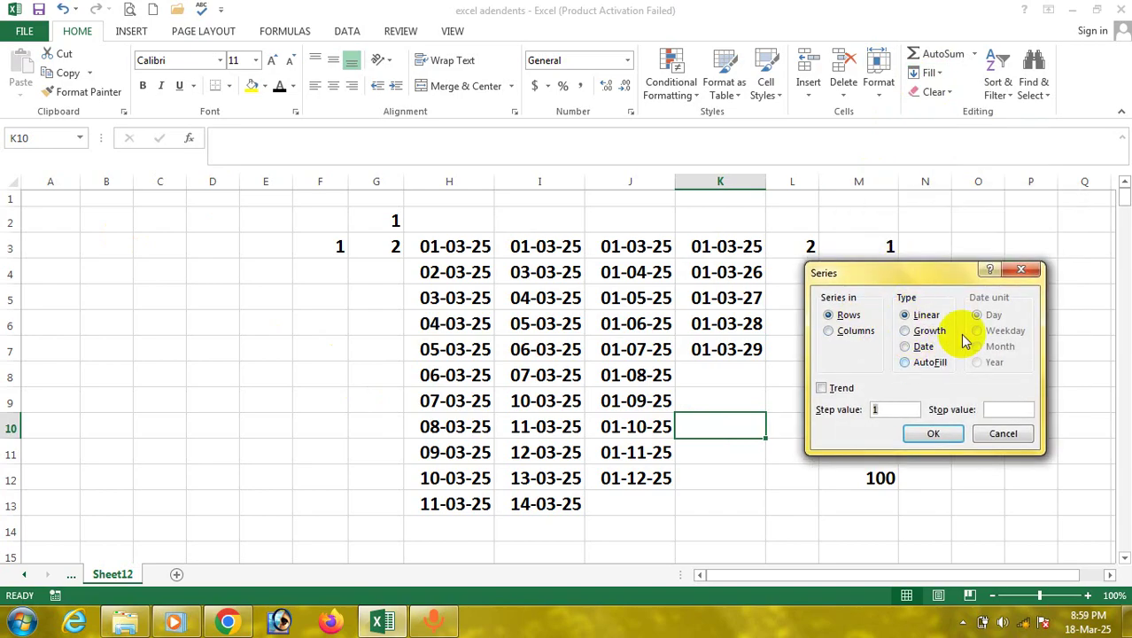
click(1021, 270)
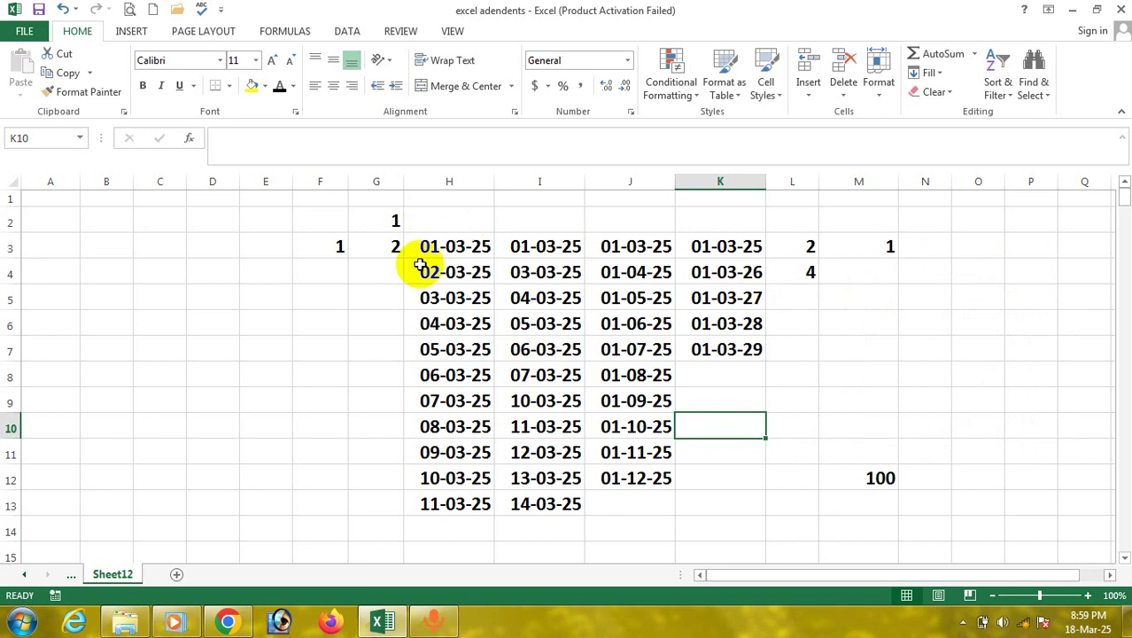
Point out cell G2 and select rows 1 to 3 individually to illustrate the row direction.
click(396, 219)
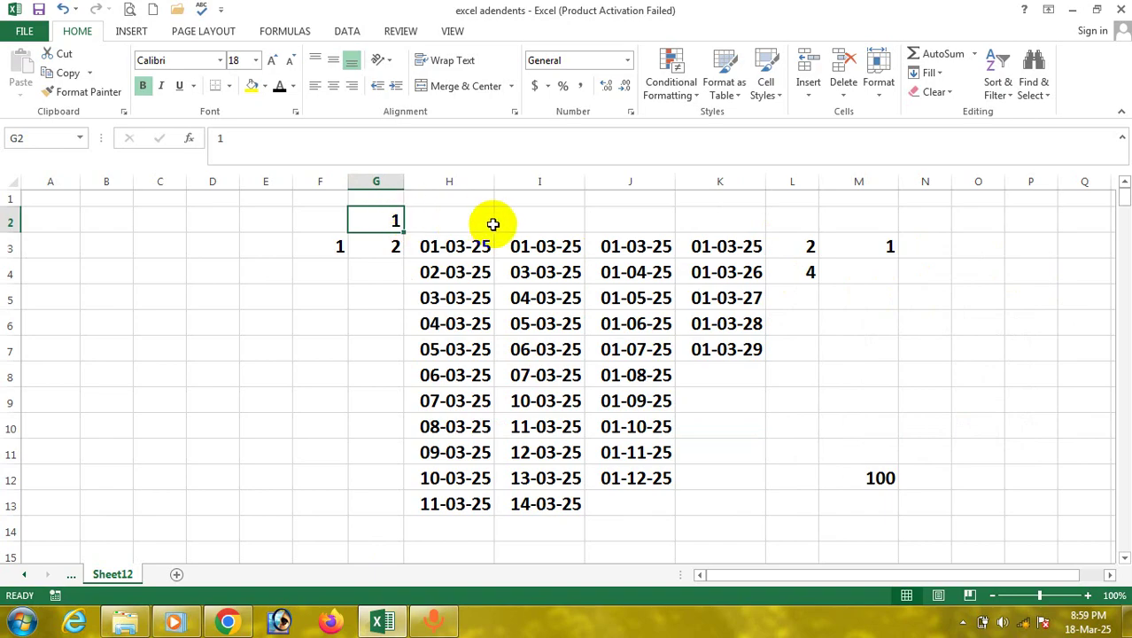
click(13, 223)
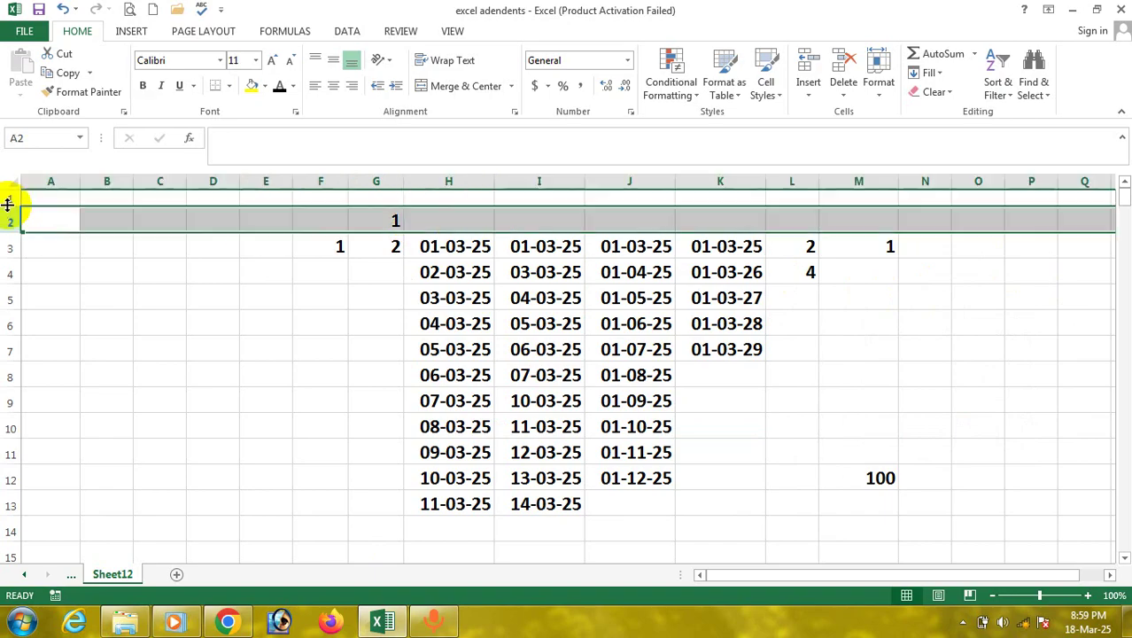
click(9, 199)
click(9, 223)
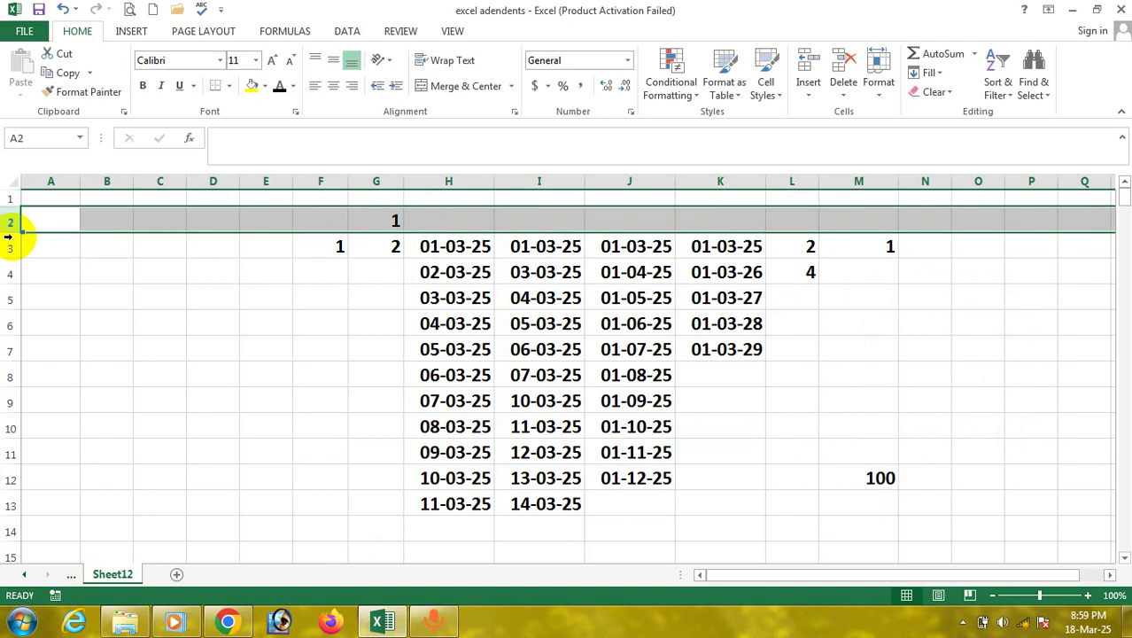
click(9, 247)
Select columns C through K one after another to illustrate the column direction.
click(170, 181)
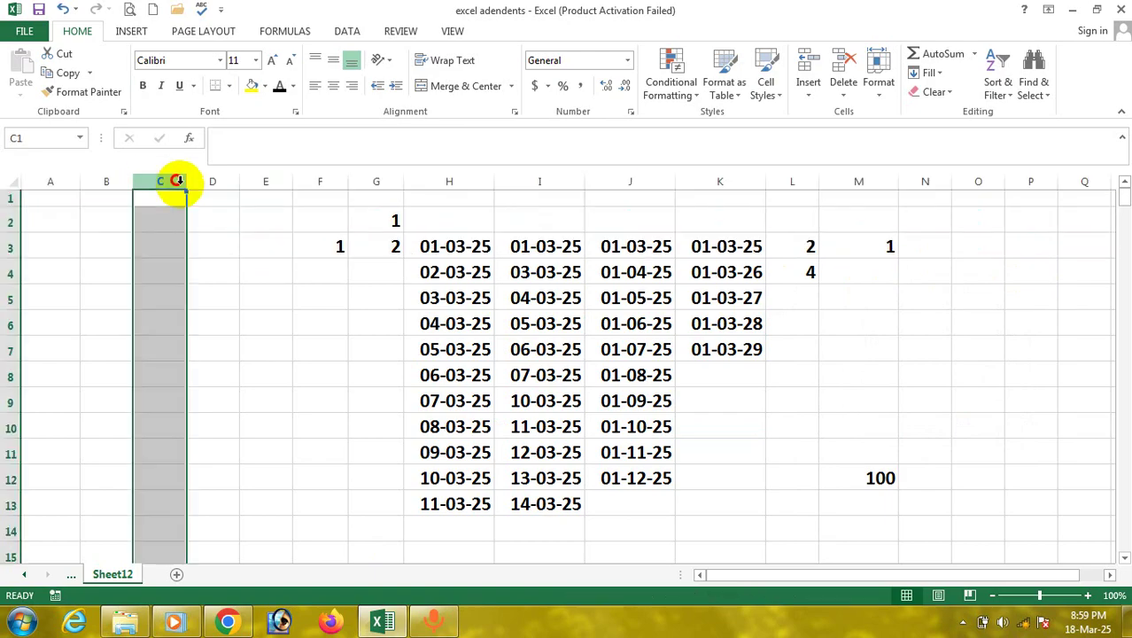
click(213, 180)
click(265, 181)
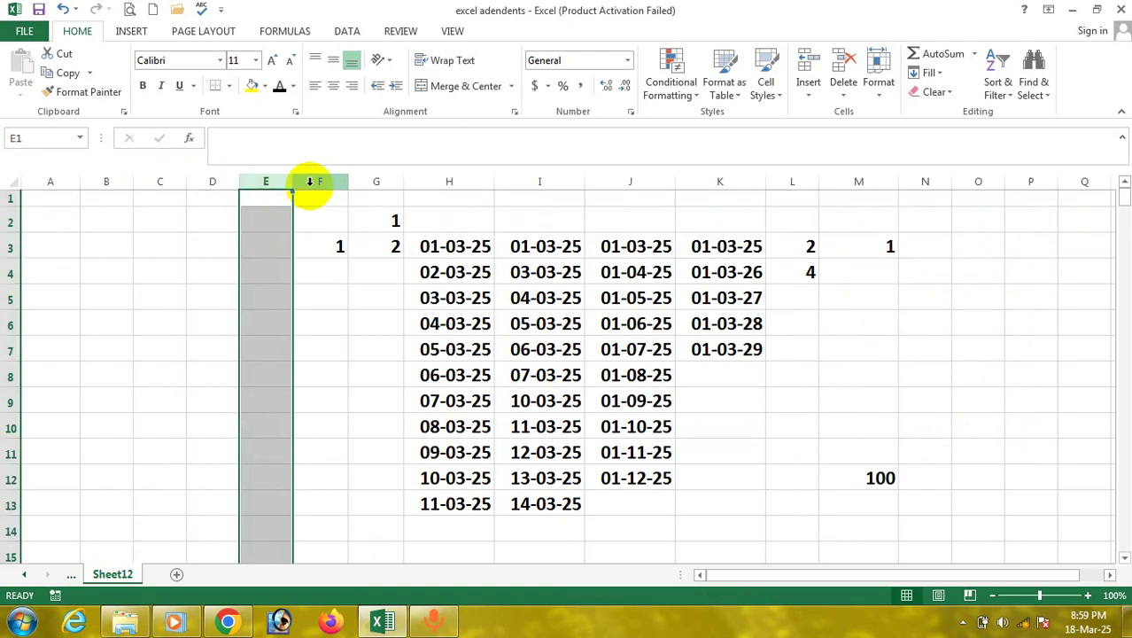
click(340, 182)
click(391, 181)
click(438, 181)
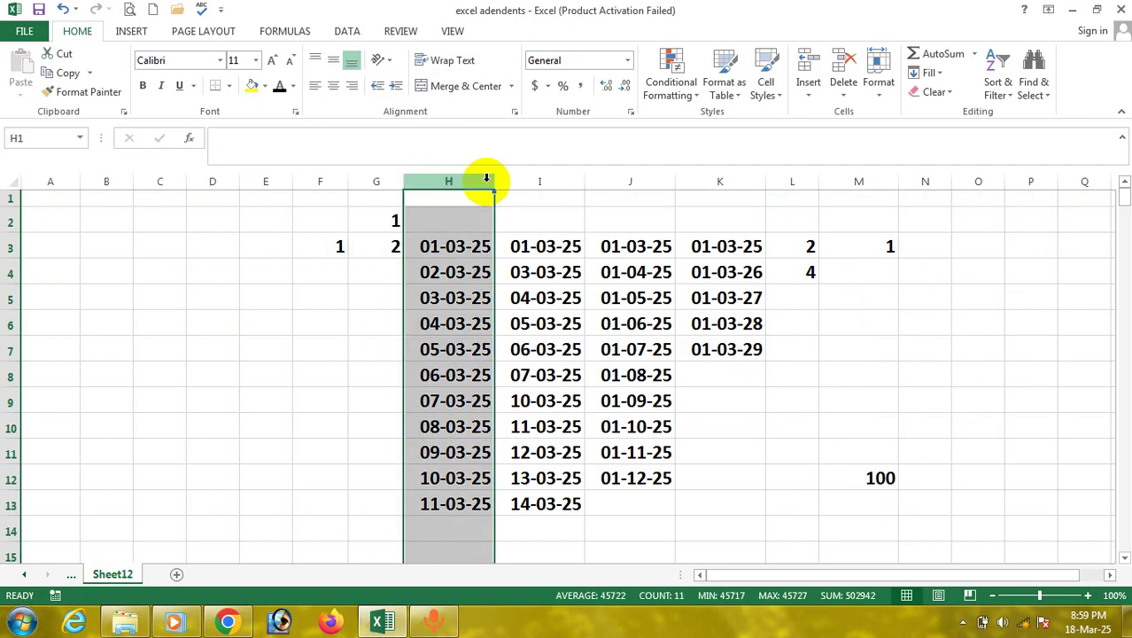
click(520, 182)
click(619, 180)
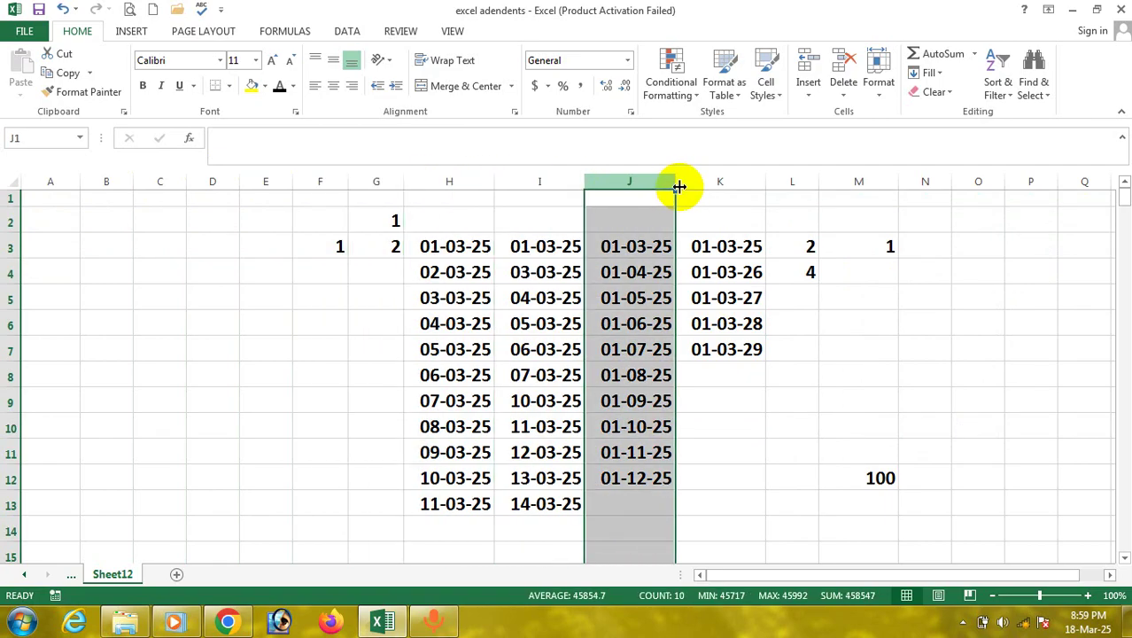
click(747, 181)
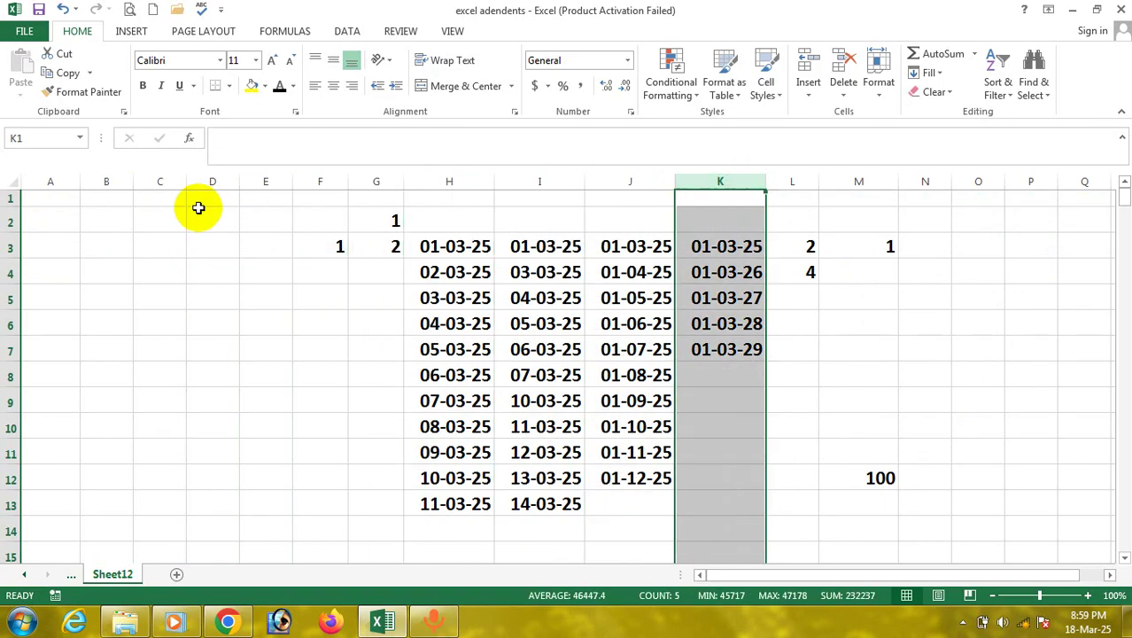
Select rows 1 and 2 again and compare the starting cells G2 and F3.
click(9, 199)
click(9, 220)
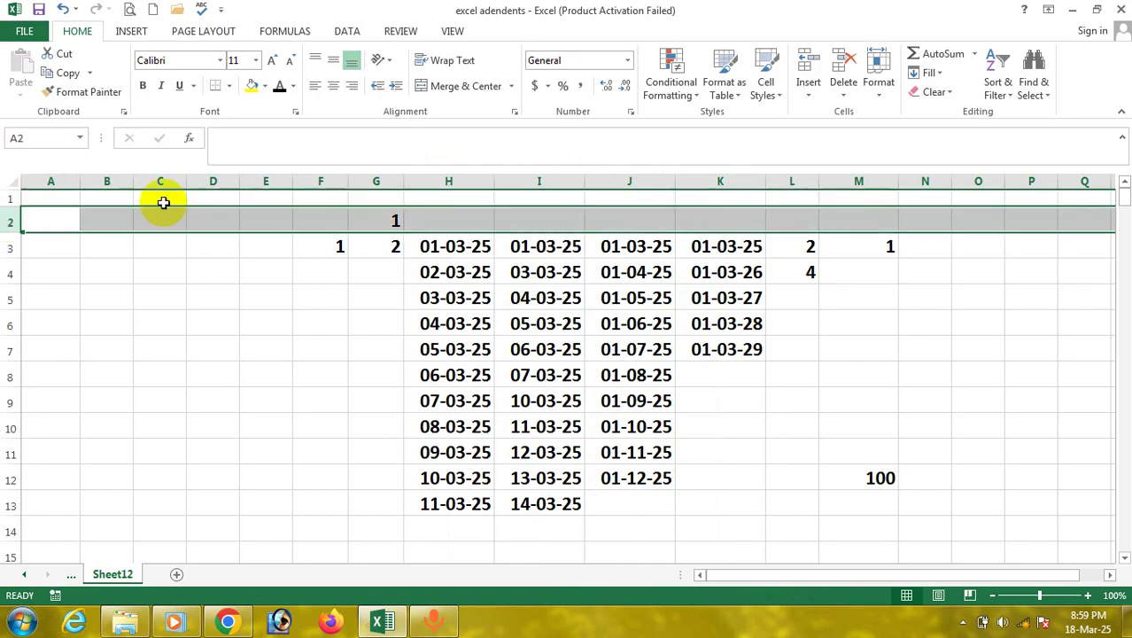
click(383, 222)
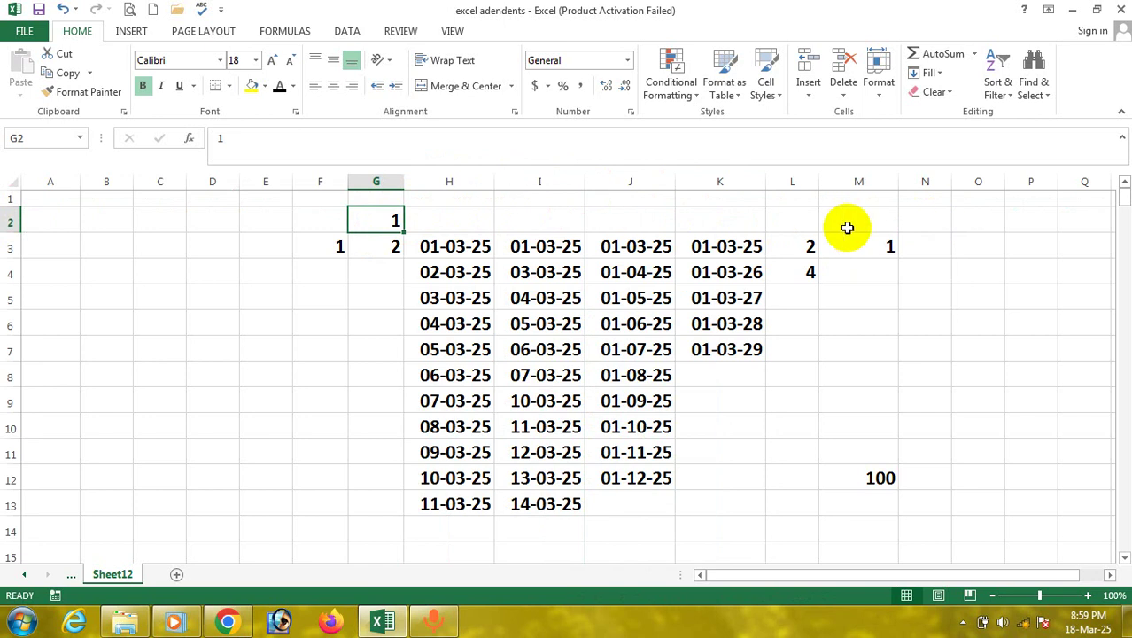
click(324, 253)
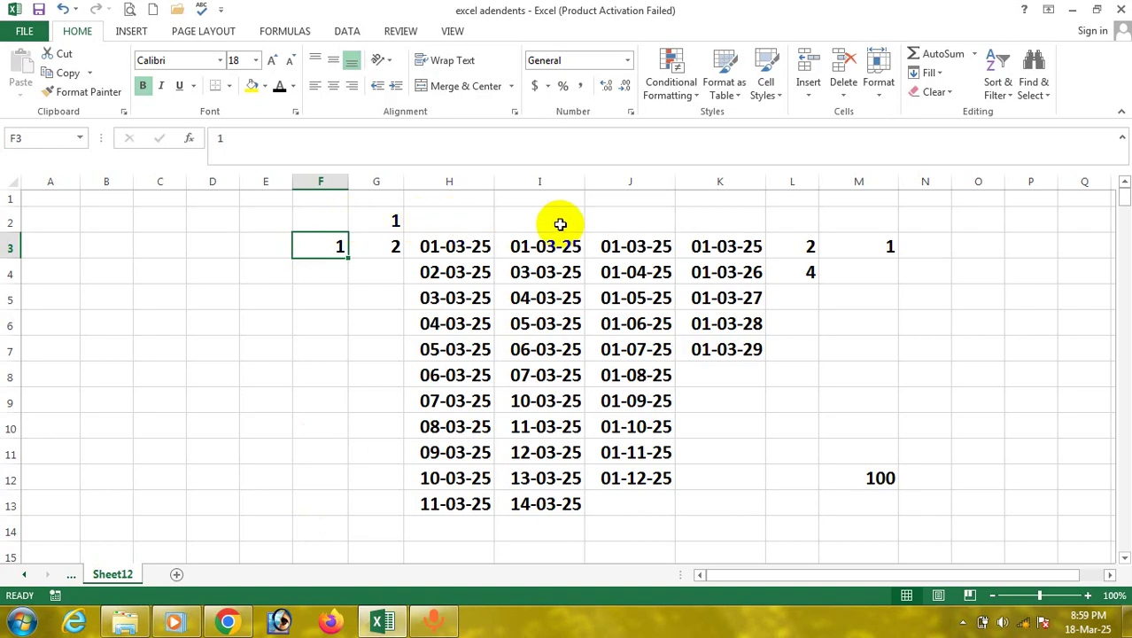
Fill a linear series along row 2 from G2 with step value 1 and stop value 10, and undo it.
click(376, 221)
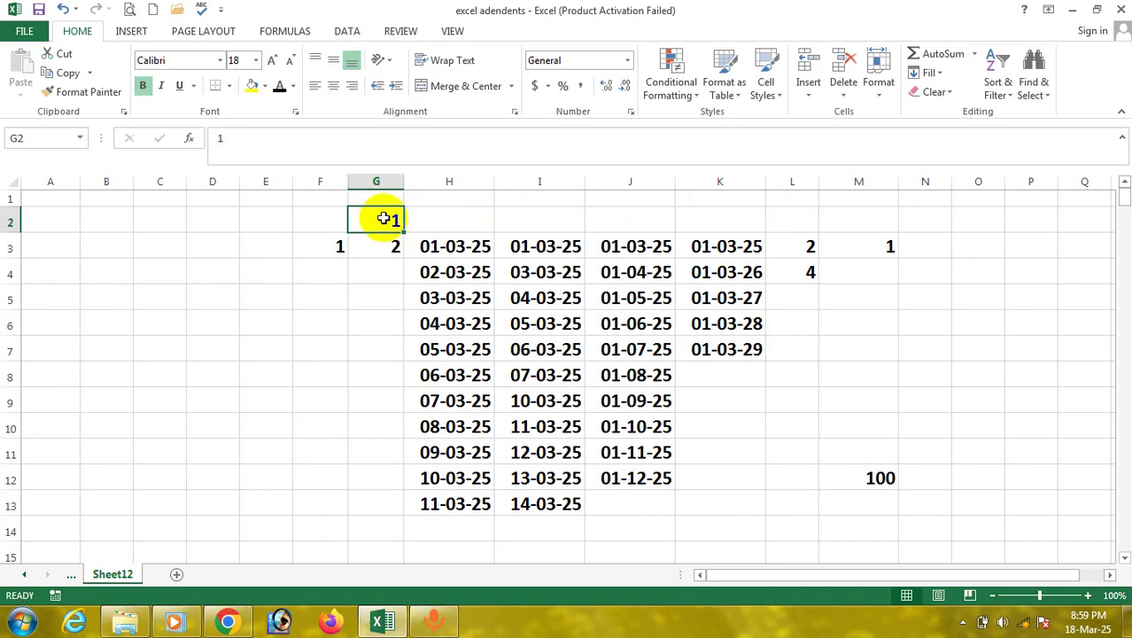
click(937, 75)
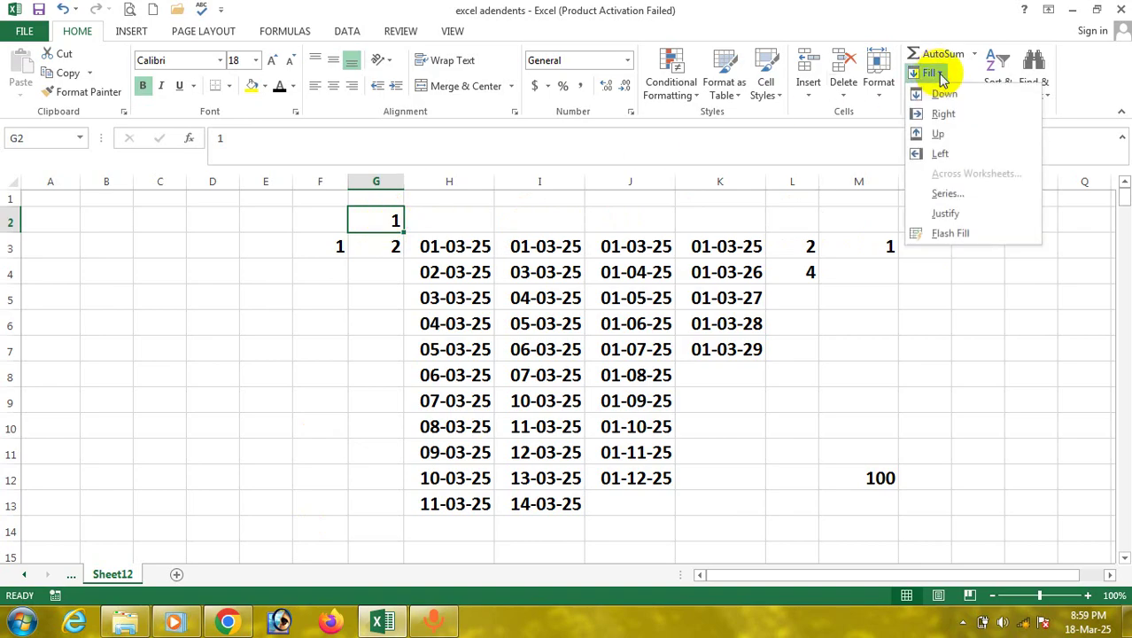
click(956, 193)
mouse_move(935, 273)
mouse_down()
mouse_move(922, 244)
mouse_move(907, 242)
mouse_move(928, 304)
mouse_move(927, 282)
mouse_up()
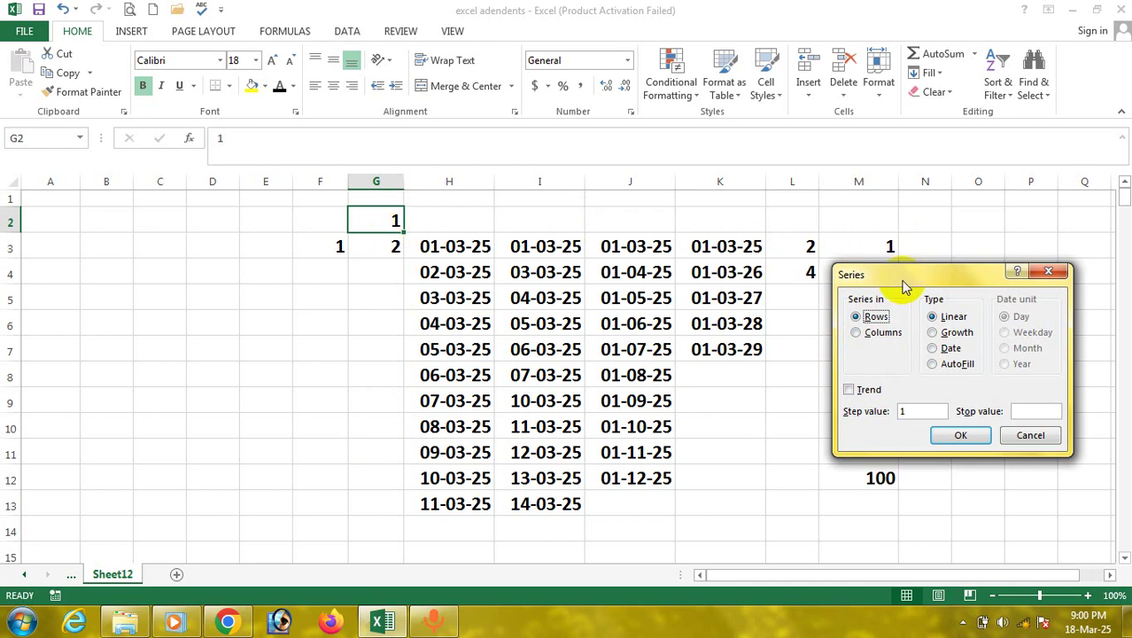
drag(894, 277, 844, 274)
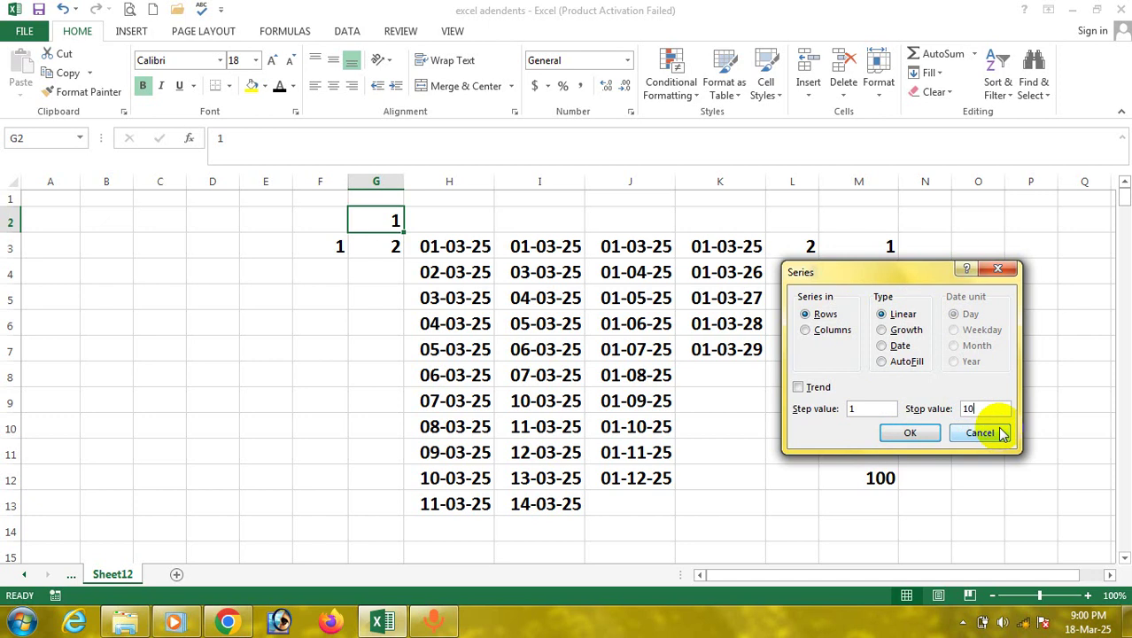
click(923, 432)
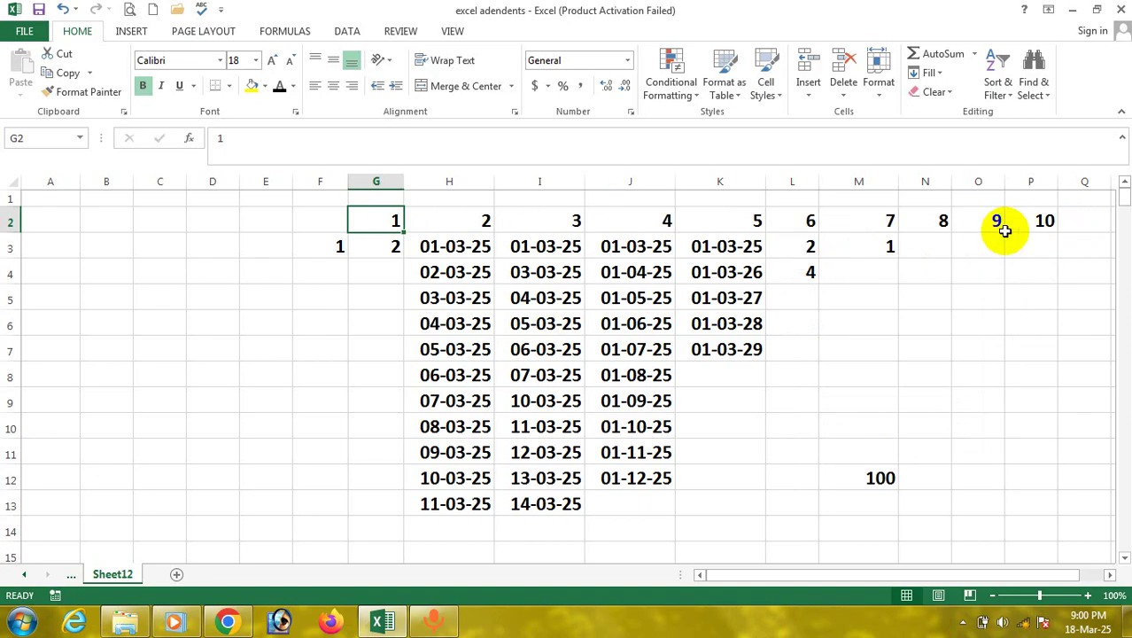
key(ctrl+z)
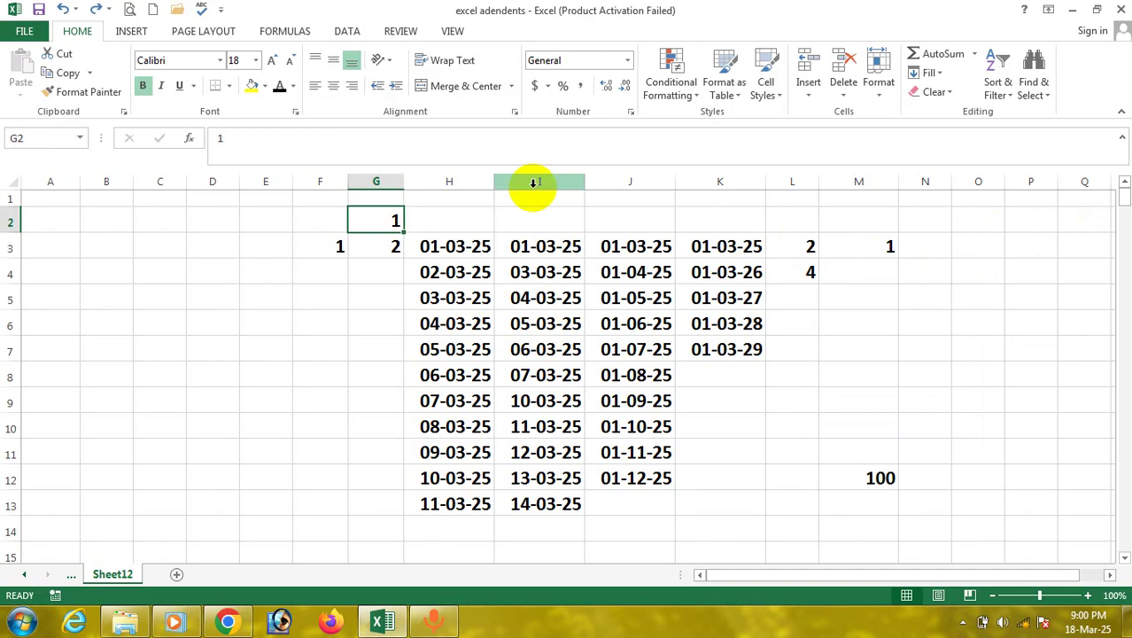
Fill a linear series down column F from F3 with step value 1 and stop value 20, and check the filled cells.
click(339, 248)
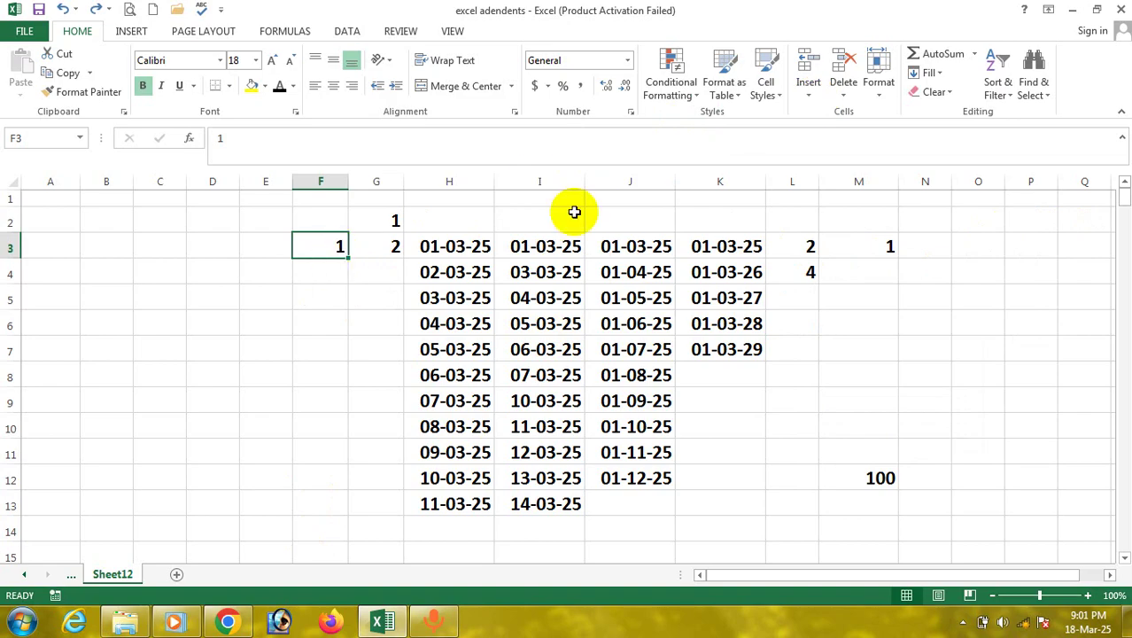
click(931, 73)
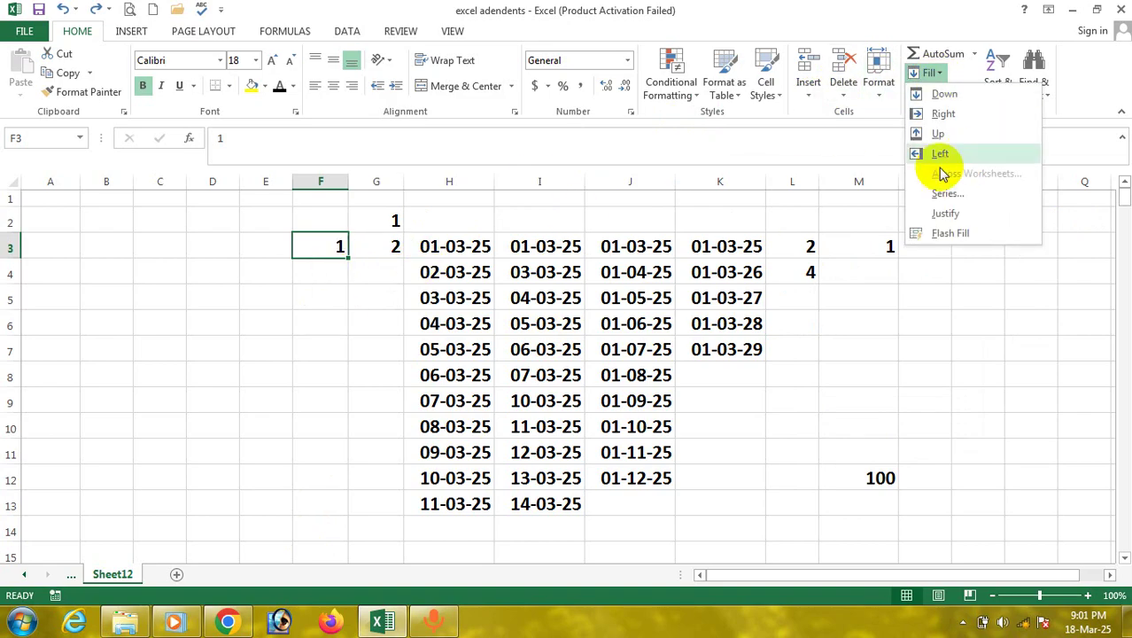
click(946, 195)
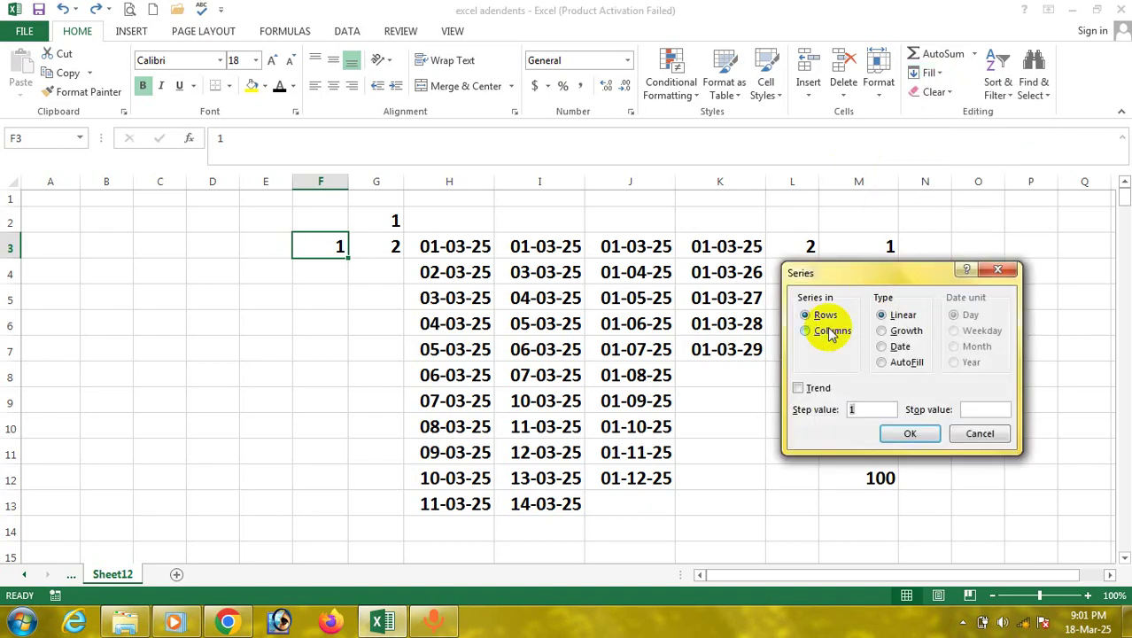
click(830, 333)
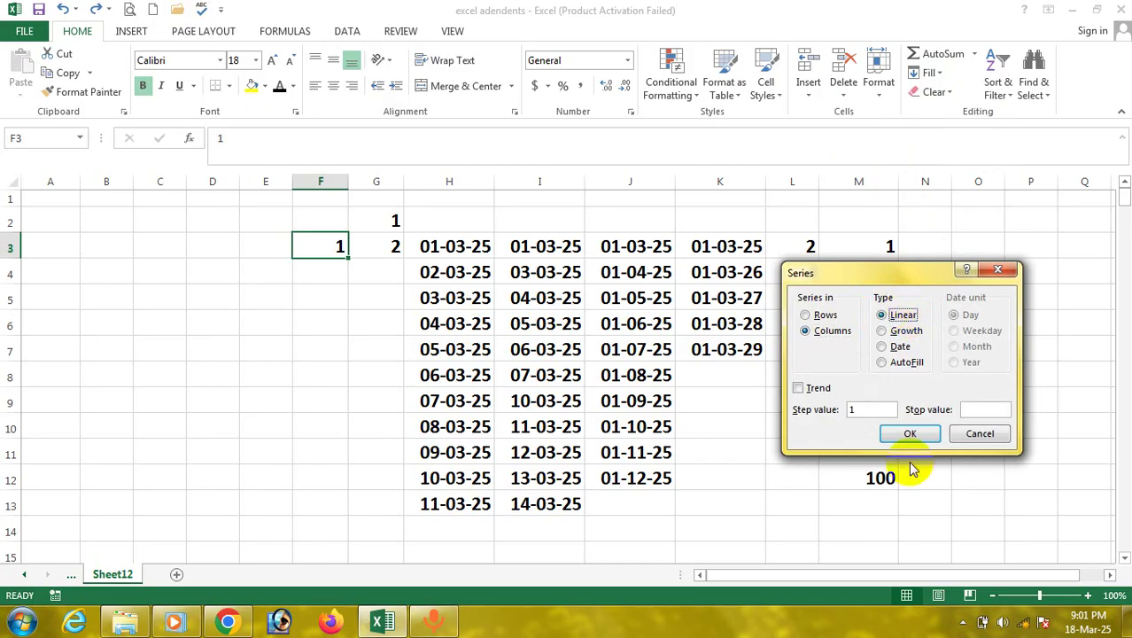
click(975, 408)
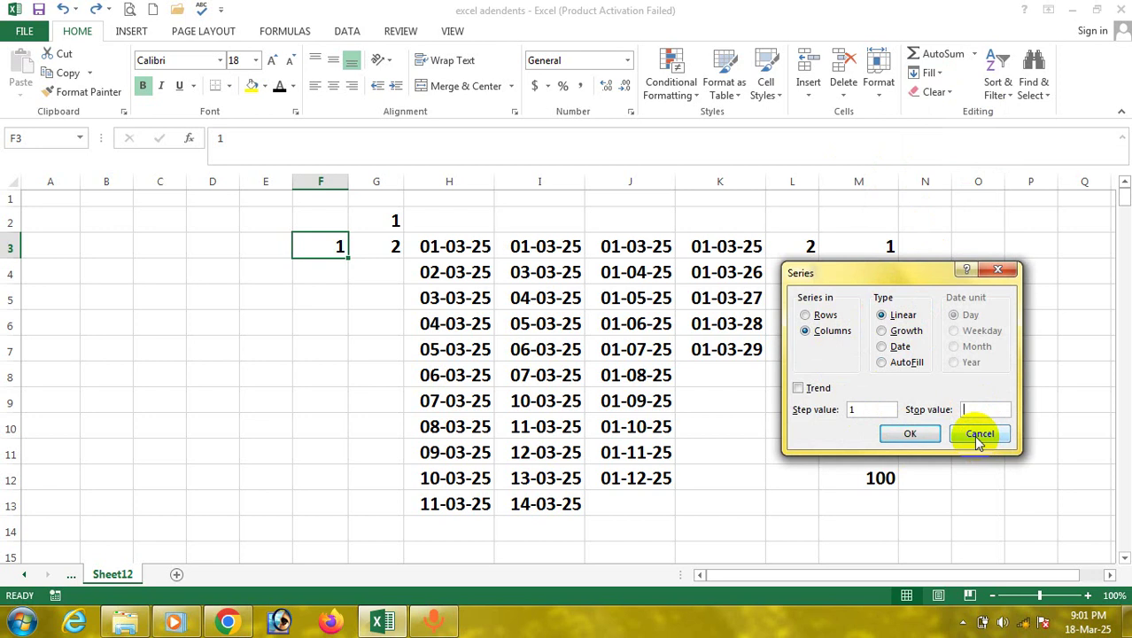
text(20)
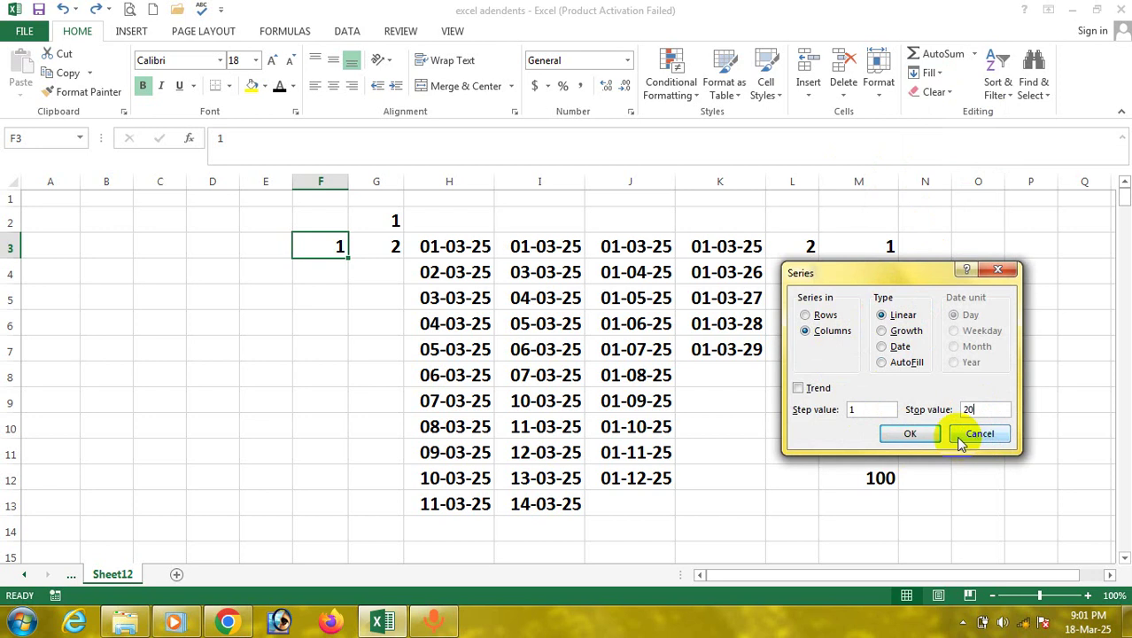
click(910, 433)
scroll(361, 283, down, 6)
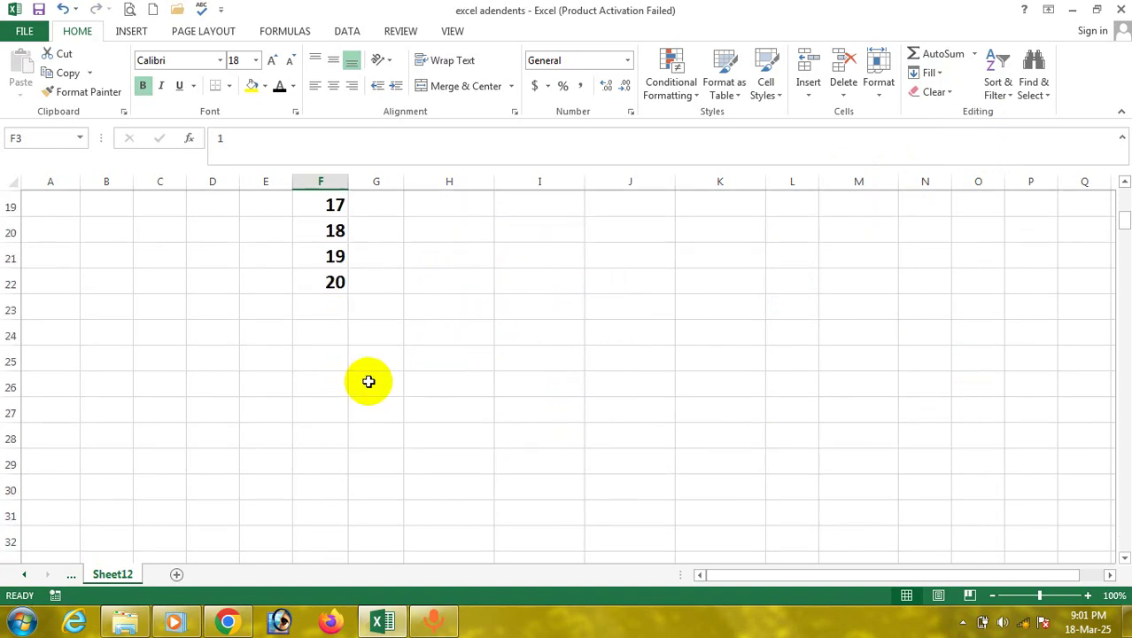
scroll(368, 380, up, 4)
scroll(376, 326, up, 2)
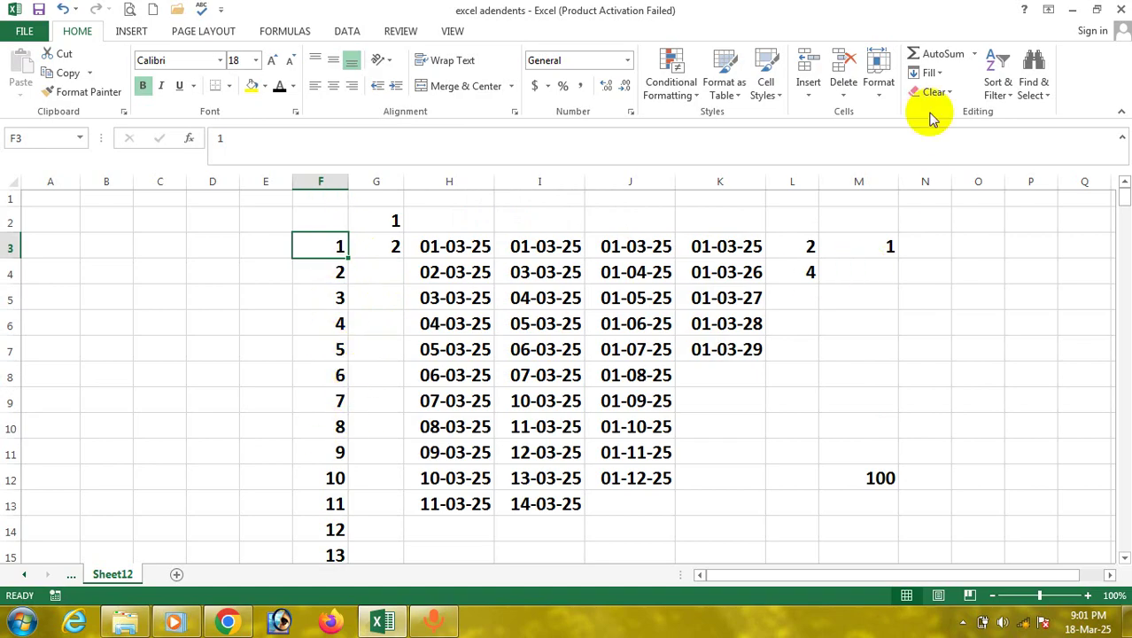
Undo the series fill in column F.
click(943, 76)
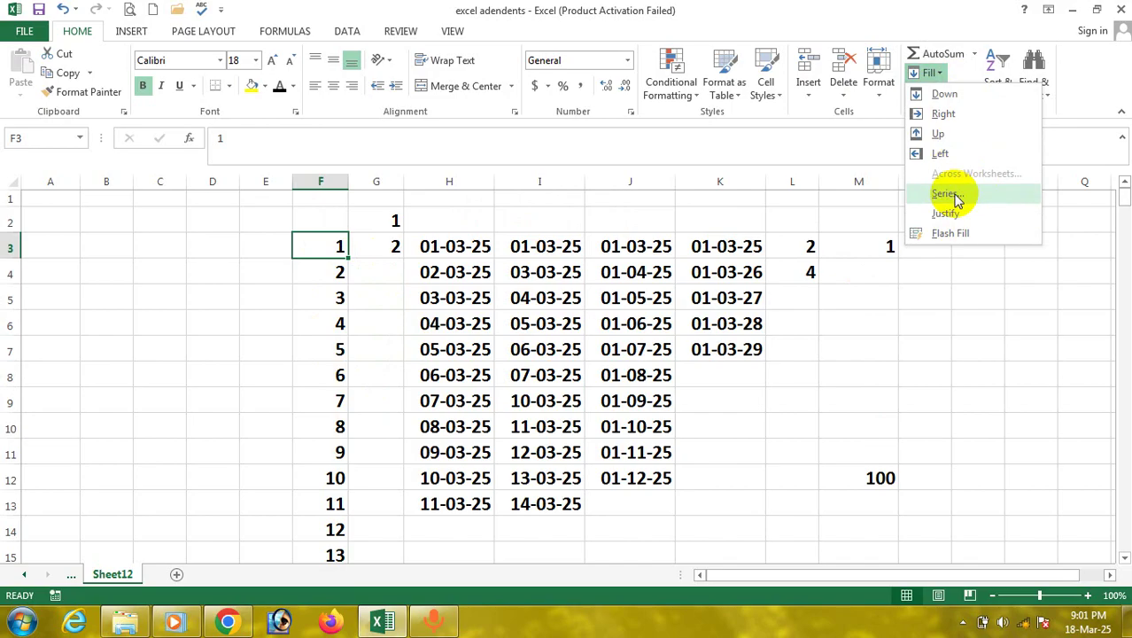
click(396, 220)
scroll(290, 341, down, 2)
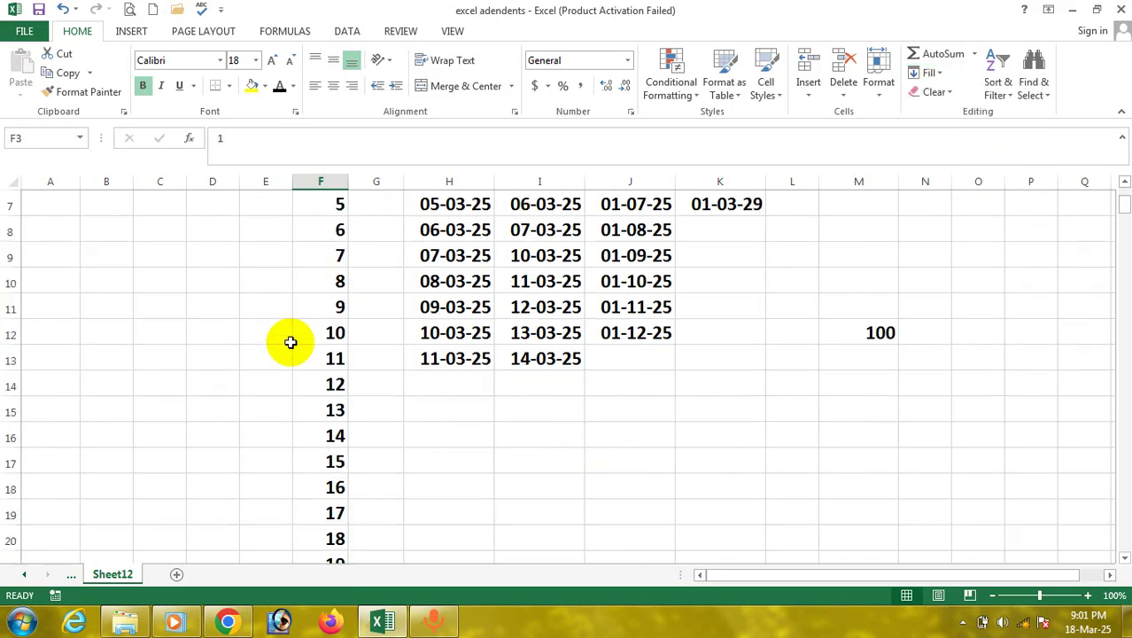
scroll(296, 340, up, 2)
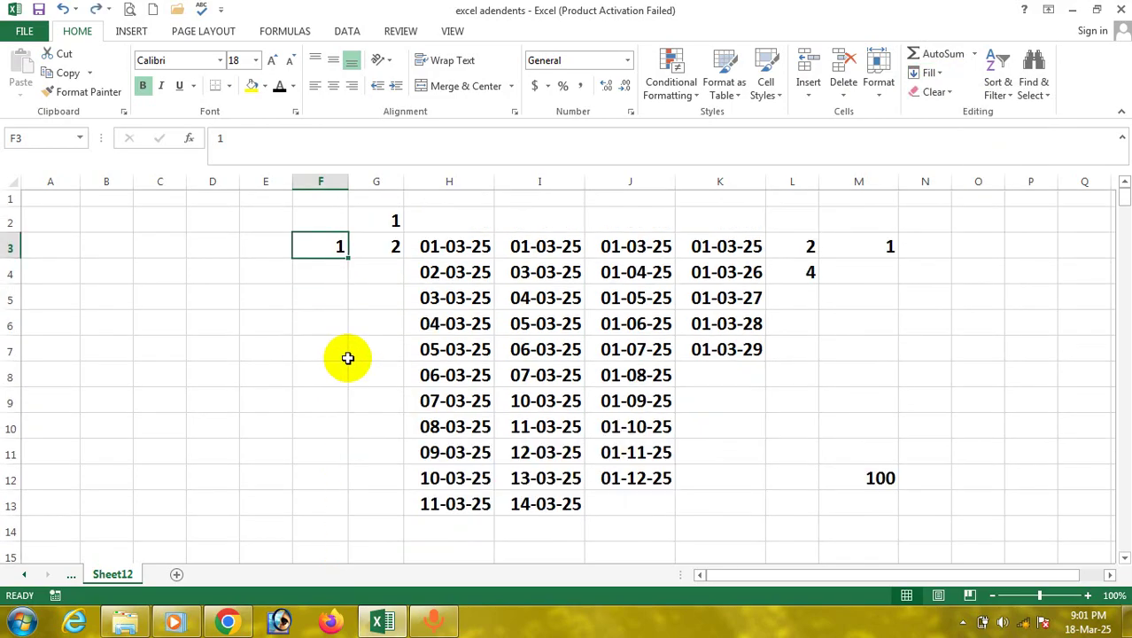
Enter 1 in cell F16.
scroll(381, 357, down, 2)
click(315, 429)
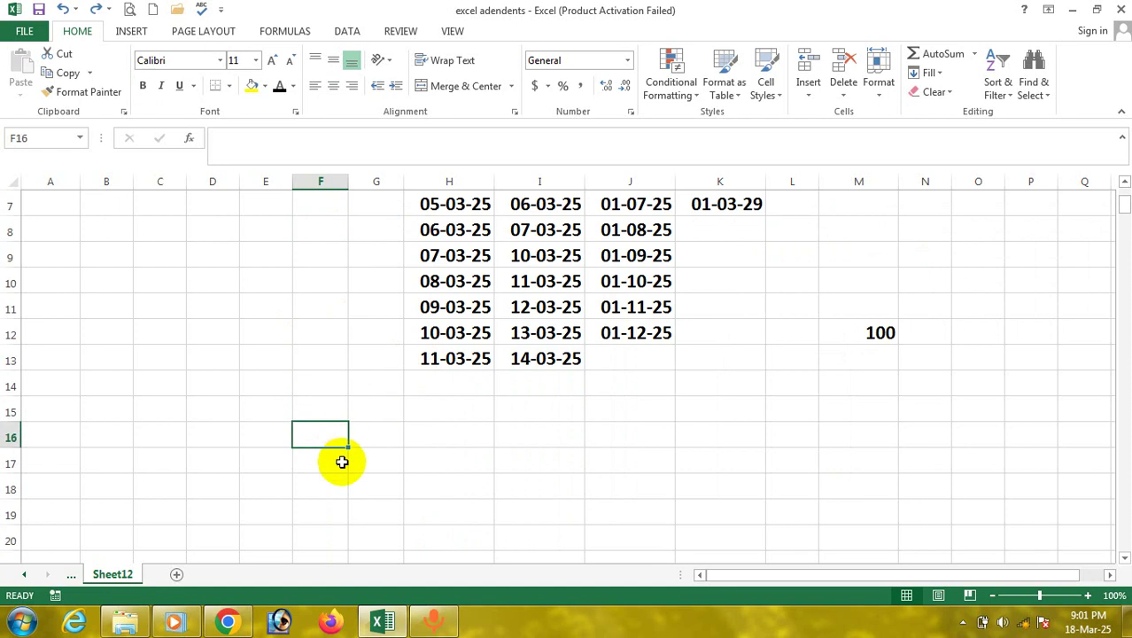
text(1)
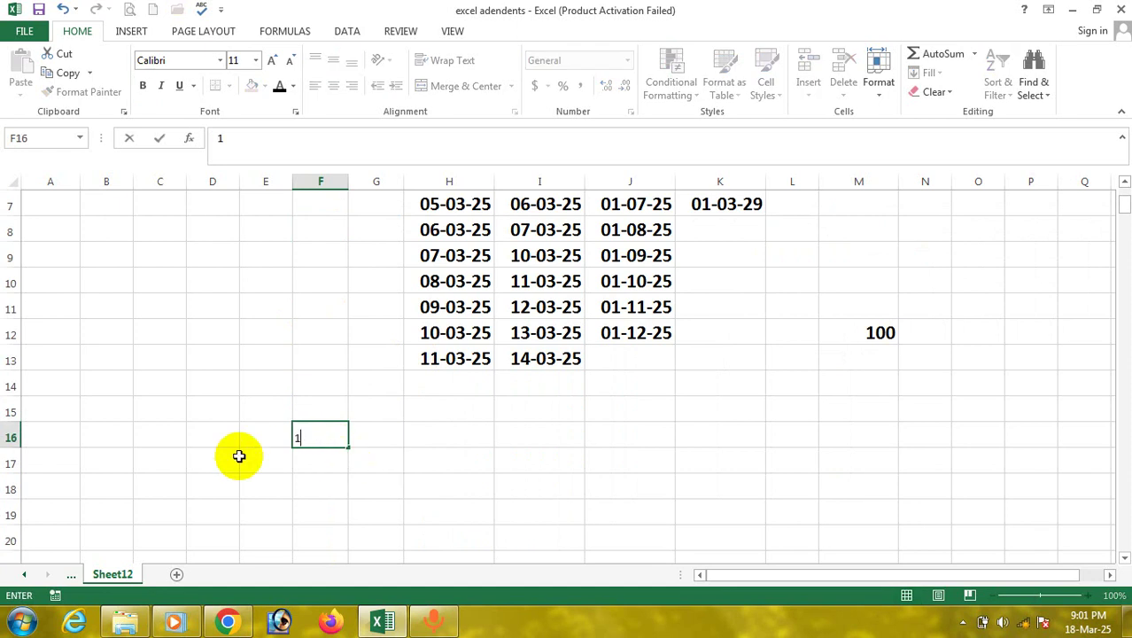
Enter 1 in cell A16 and format it bold at font size 16.
click(66, 442)
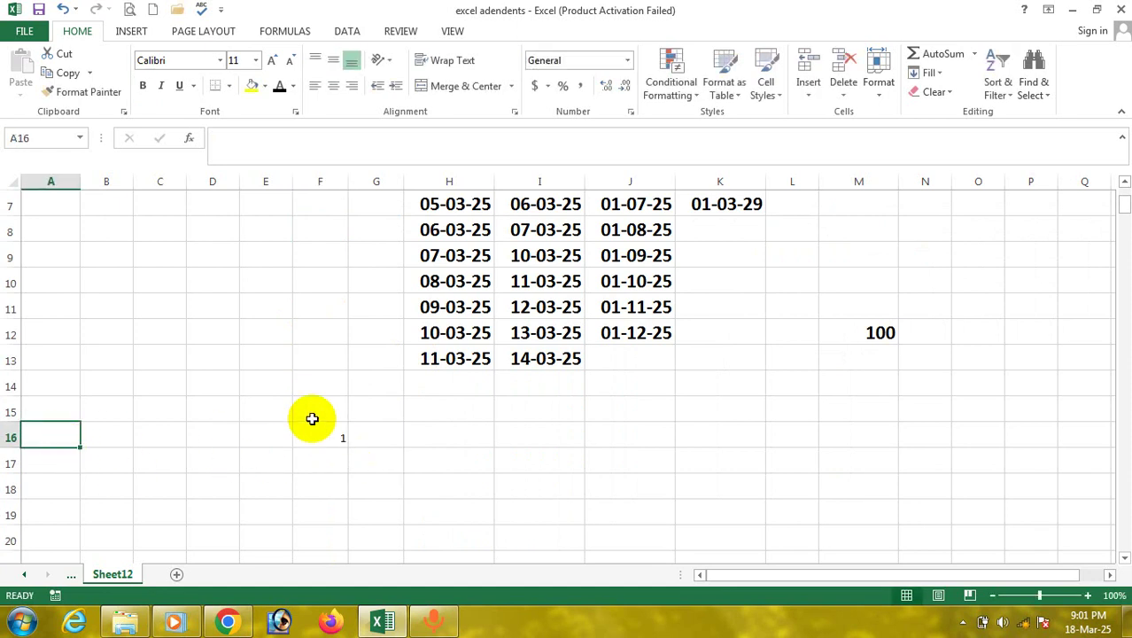
text(1)
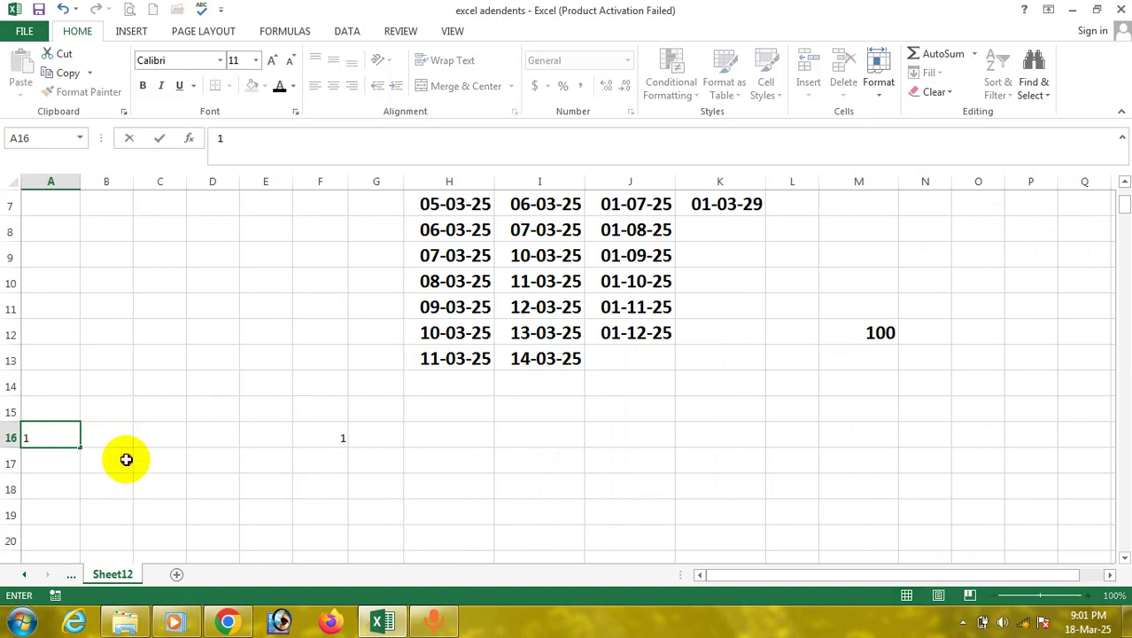
click(37, 420)
click(62, 439)
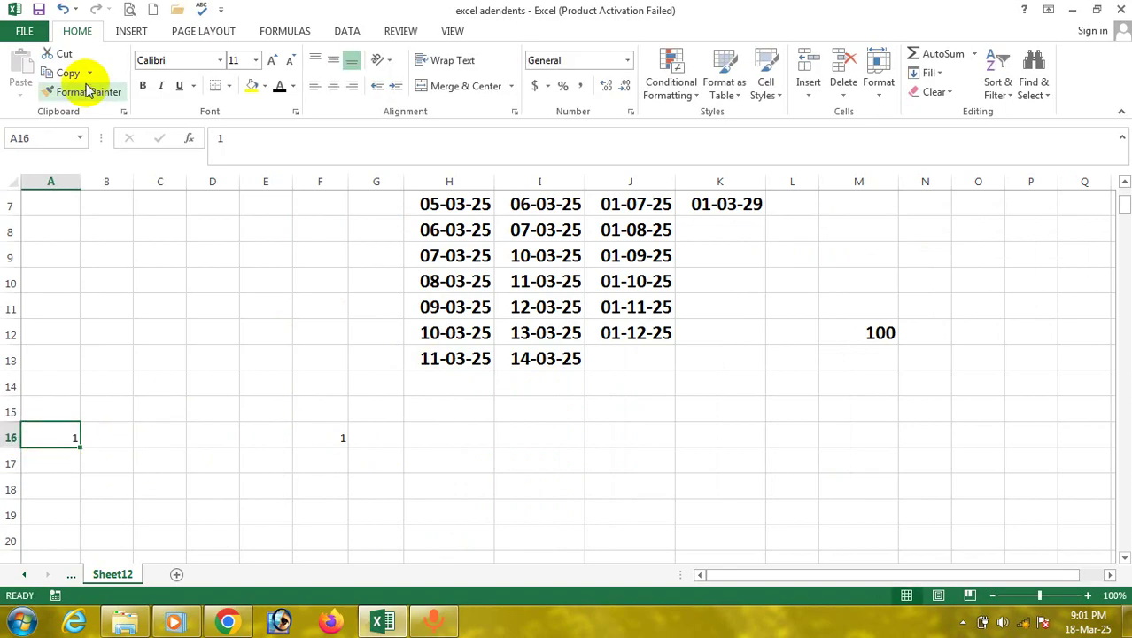
click(154, 87)
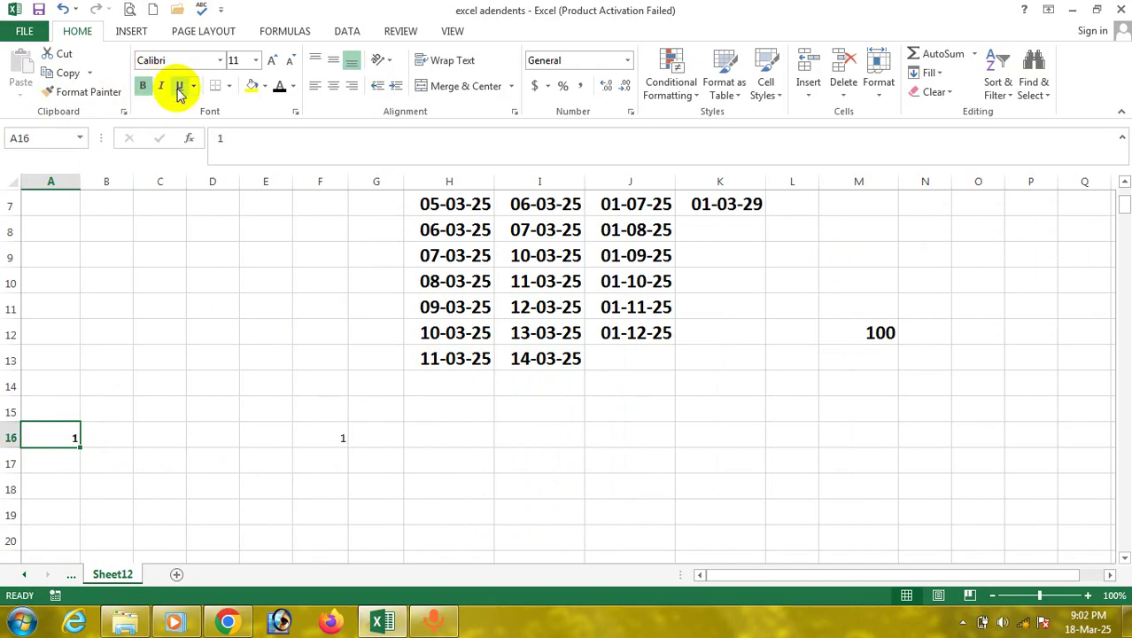
click(272, 63)
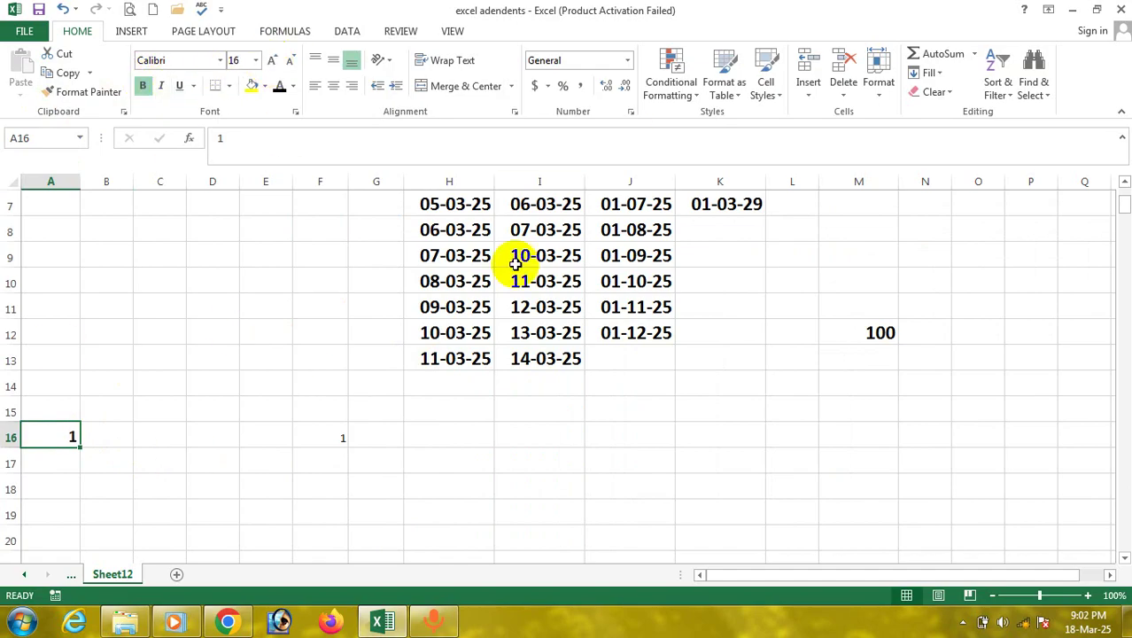
Fill a linear series along row 16 from A16 with step value 1 and stop value 100.
click(937, 74)
click(972, 193)
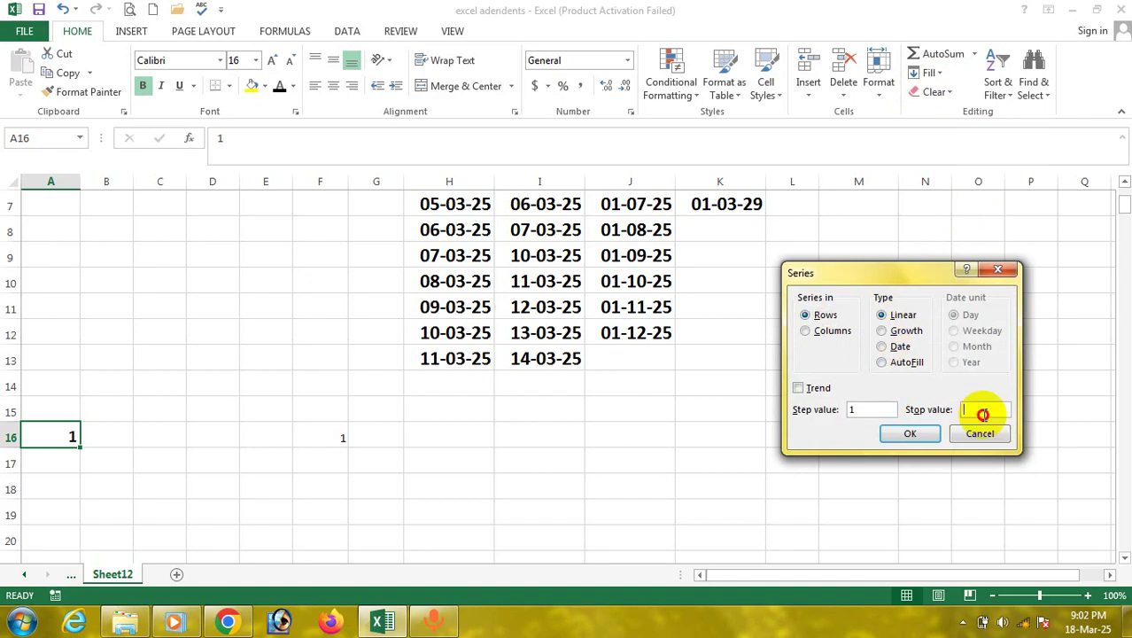
click(988, 409)
text(100)
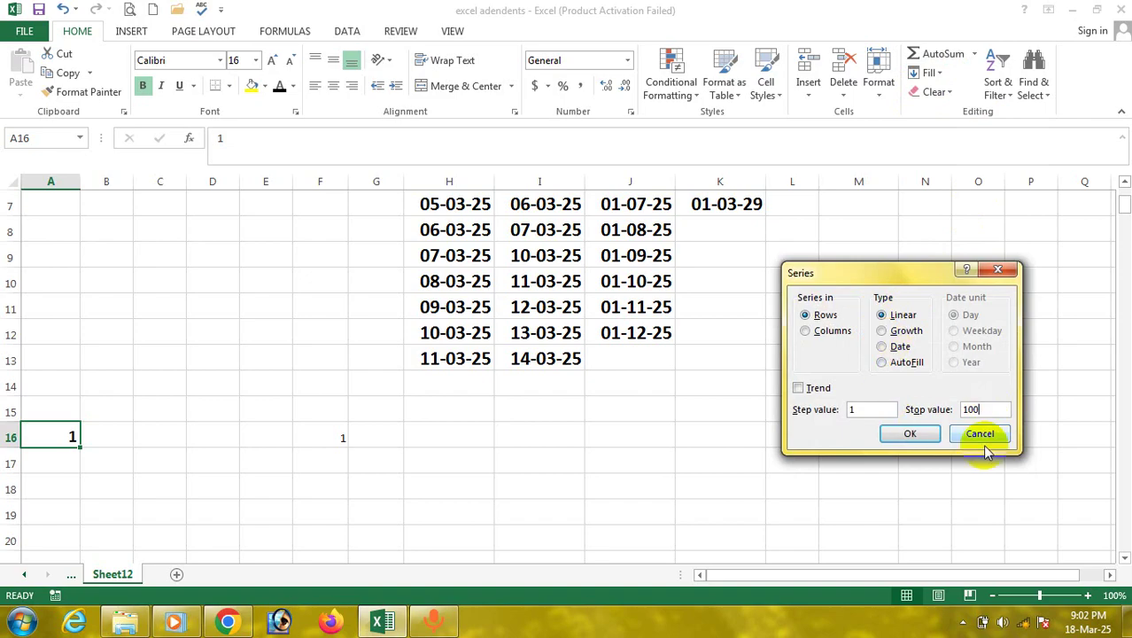
click(909, 433)
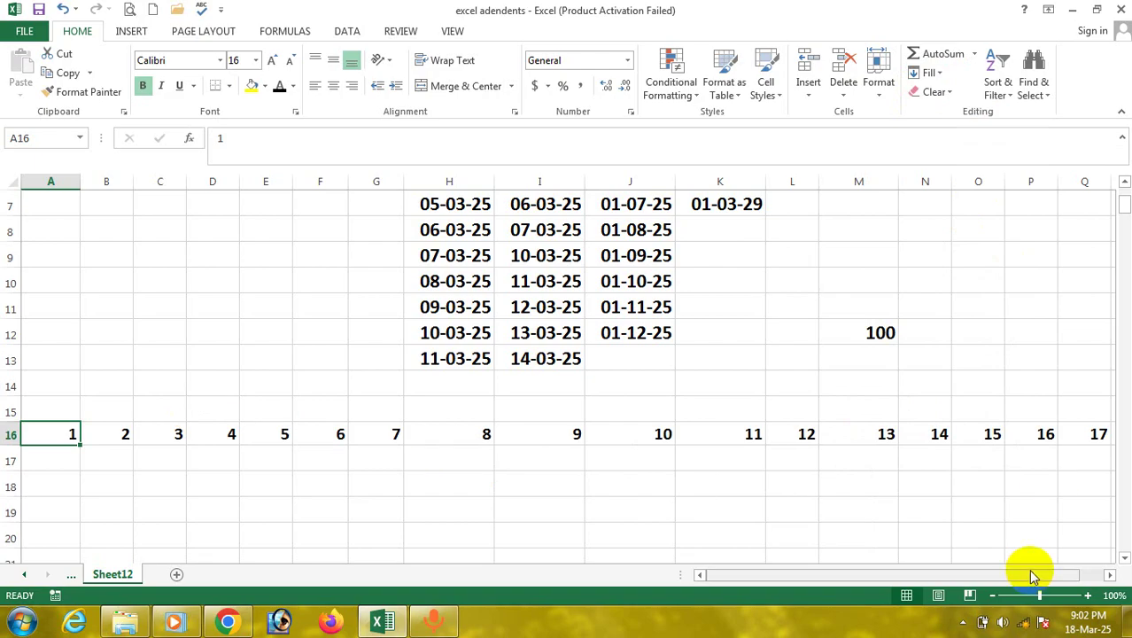
Check the filled series along row 16 through to its last number, and return to the start of the sheet.
key(Right)
key(Right)
key(Right)
key(Right)
key(Right)
key(Right)
key(Right)
key(Right)
key(Right)
key(Right)
key(Right)
key(Right)
key(Right)
key(Right)
key(Right)
key(Right)
key(Right)
key(Right)
key(Right)
key(Right)
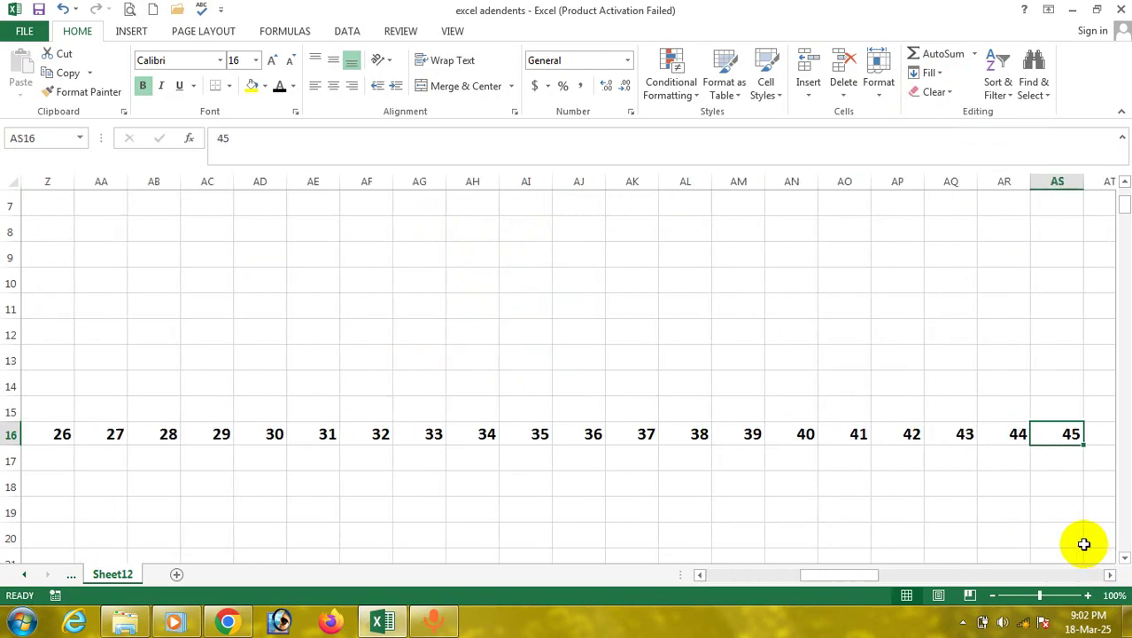
key(Right)
key(Right)
key(Right)
key(Right)
key(Right)
key(Right)
key(Right)
key(Right)
key(Right)
key(Right)
key(Right)
key(Right)
key(Right)
key(Right)
key(Right)
key(Right)
key(Right)
key(Right)
key(Right)
key(Right)
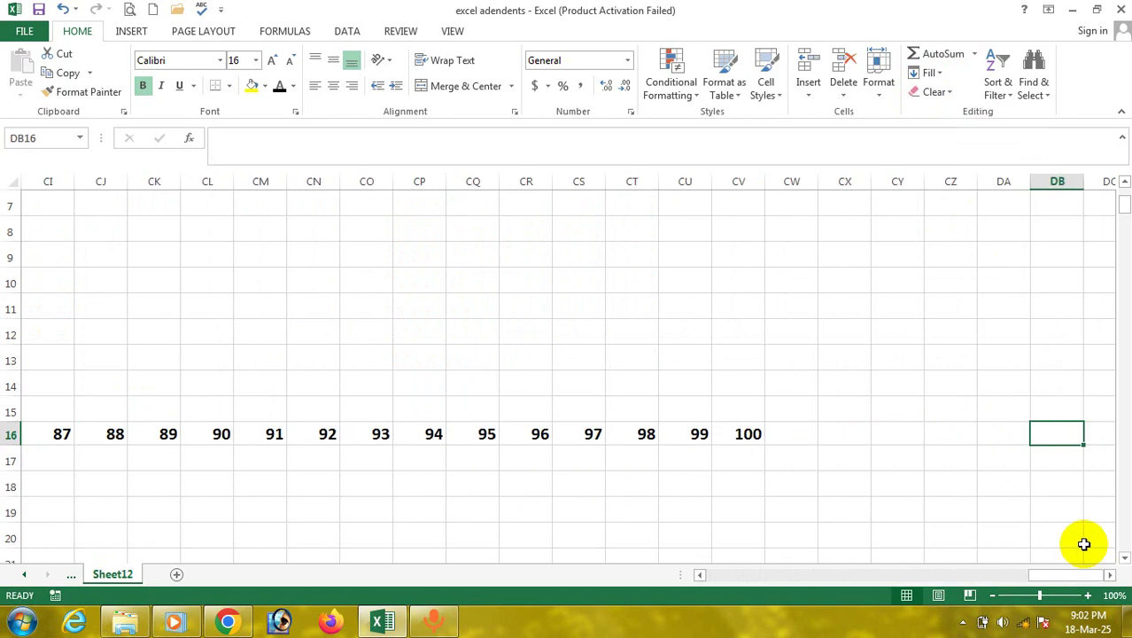
key(Right)
key(Right)
key(Right)
key(Right)
key(Right)
key(Right)
key(Right)
key(Left)
key(Left)
key(Left)
key(Left)
key(Left)
key(Left)
key(Left)
key(Left)
key(Left)
key(Left)
key(Left)
key(Left)
key(Left)
key(Left)
key(Left)
key(Left)
key(Left)
key(Left)
key(Left)
key(Left)
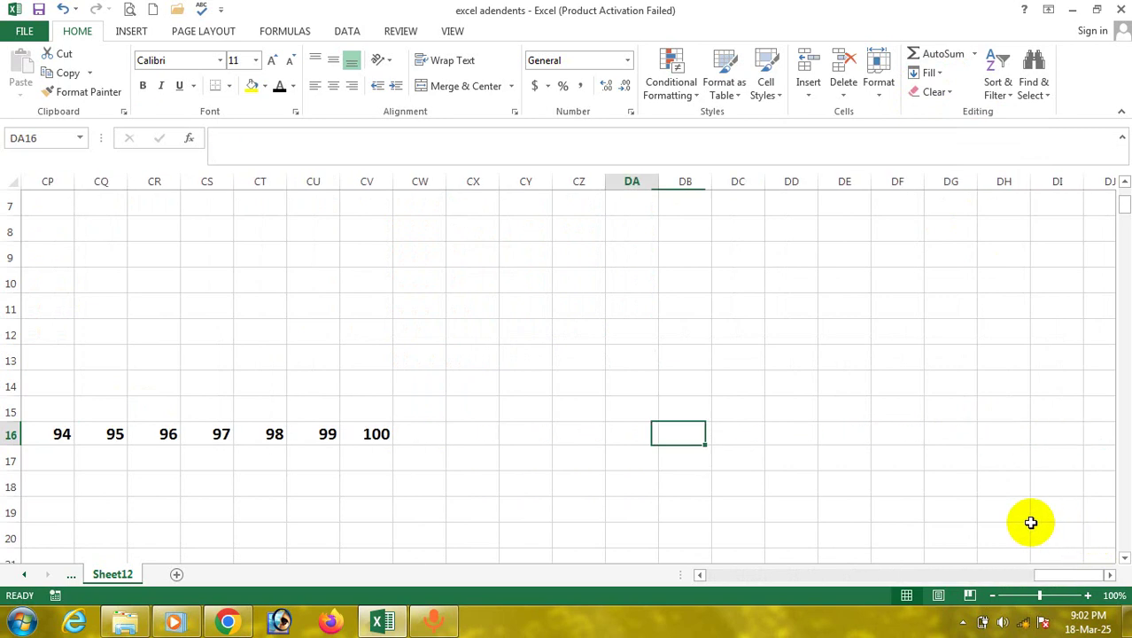
key(ctrl+Left)
key(ctrl+Up)
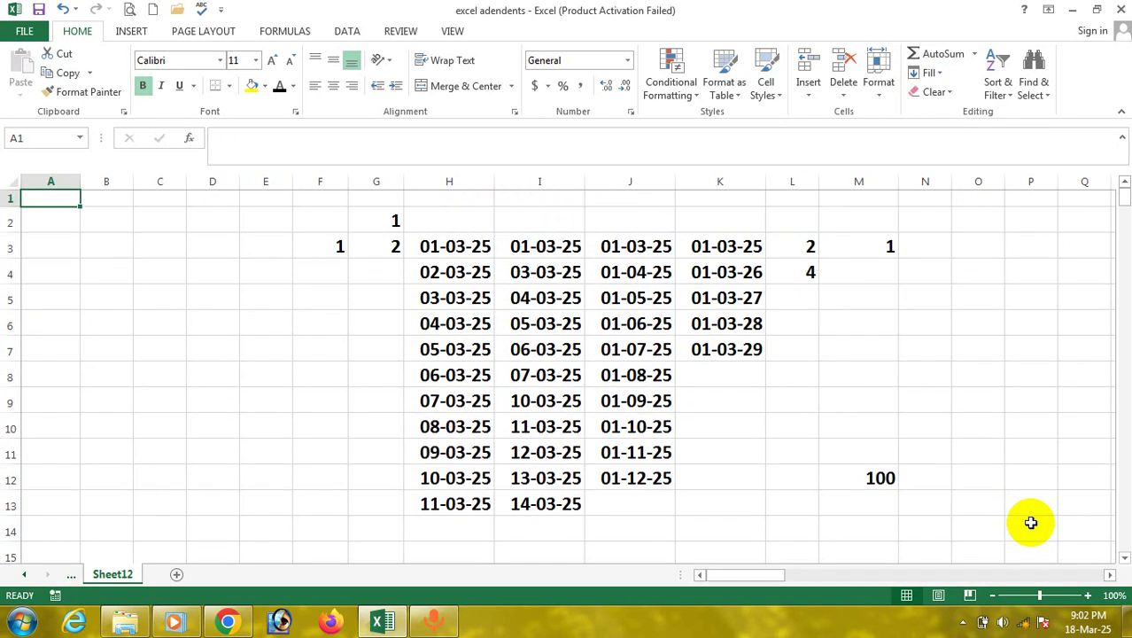
scroll(269, 307, down, 5)
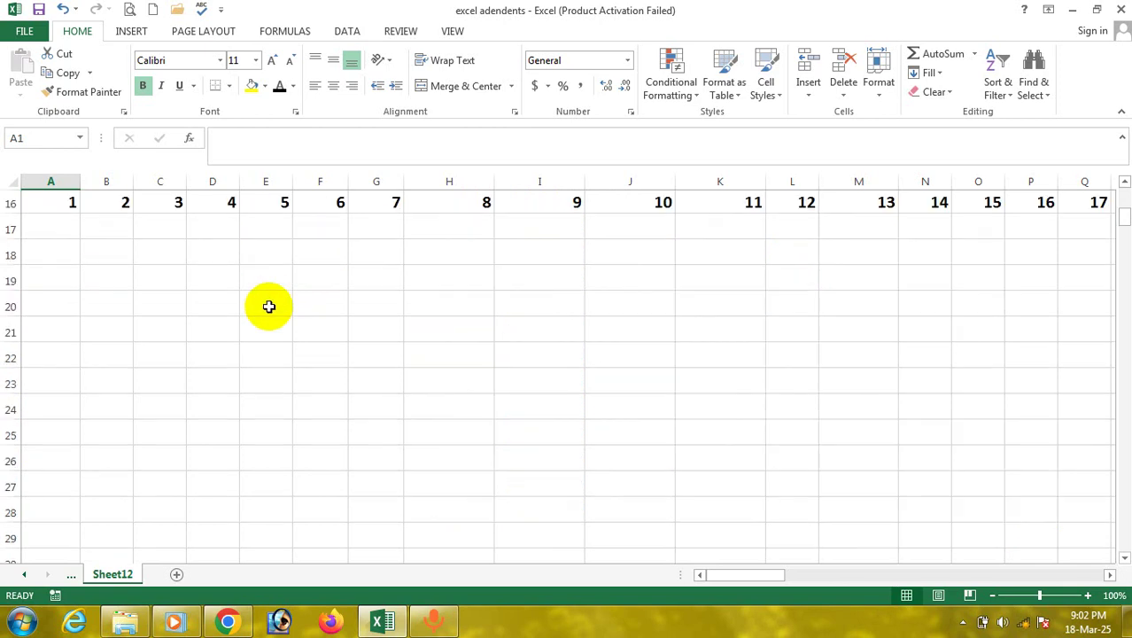
scroll(278, 301, up, 5)
scroll(278, 301, down, 3)
scroll(278, 302, up, 3)
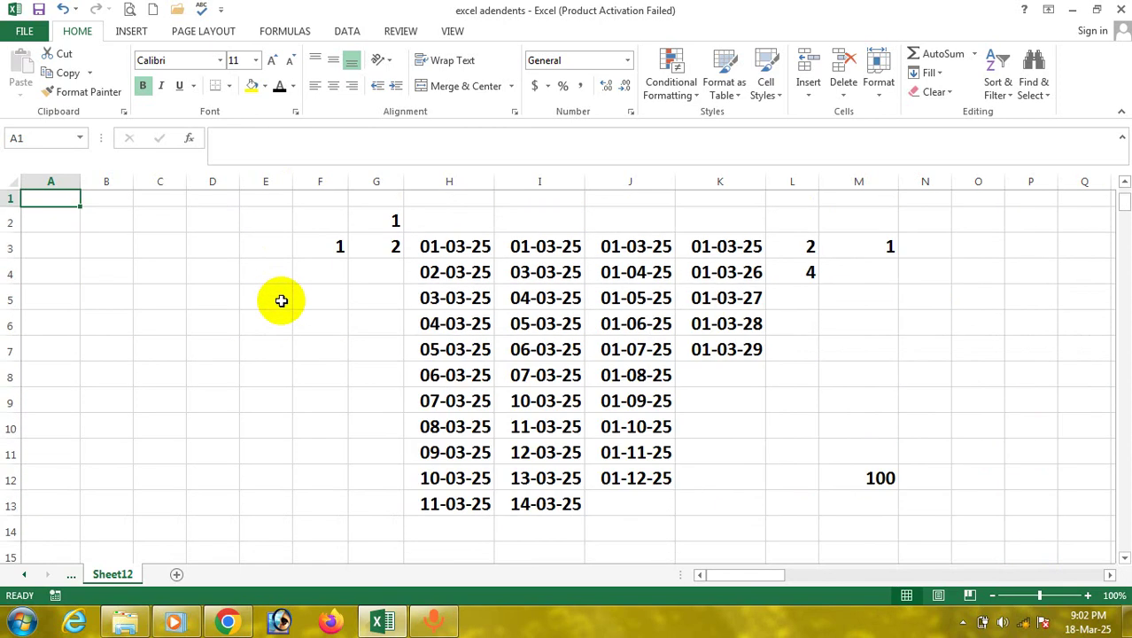
Review the starting cells of the earlier column and row series, F3 and G2.
click(401, 220)
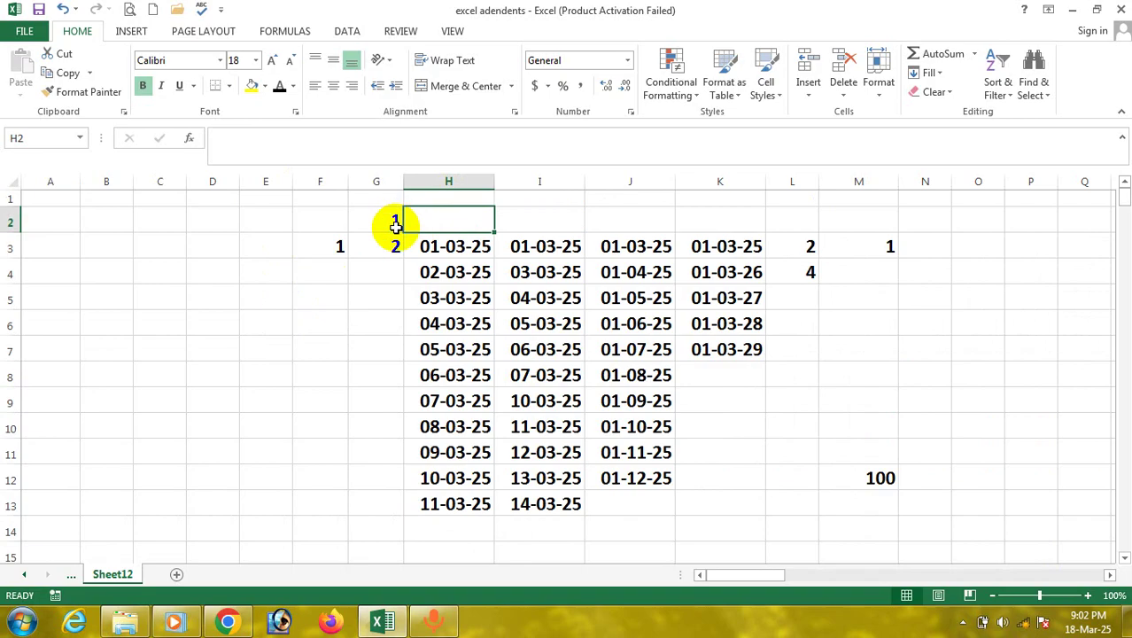
click(336, 247)
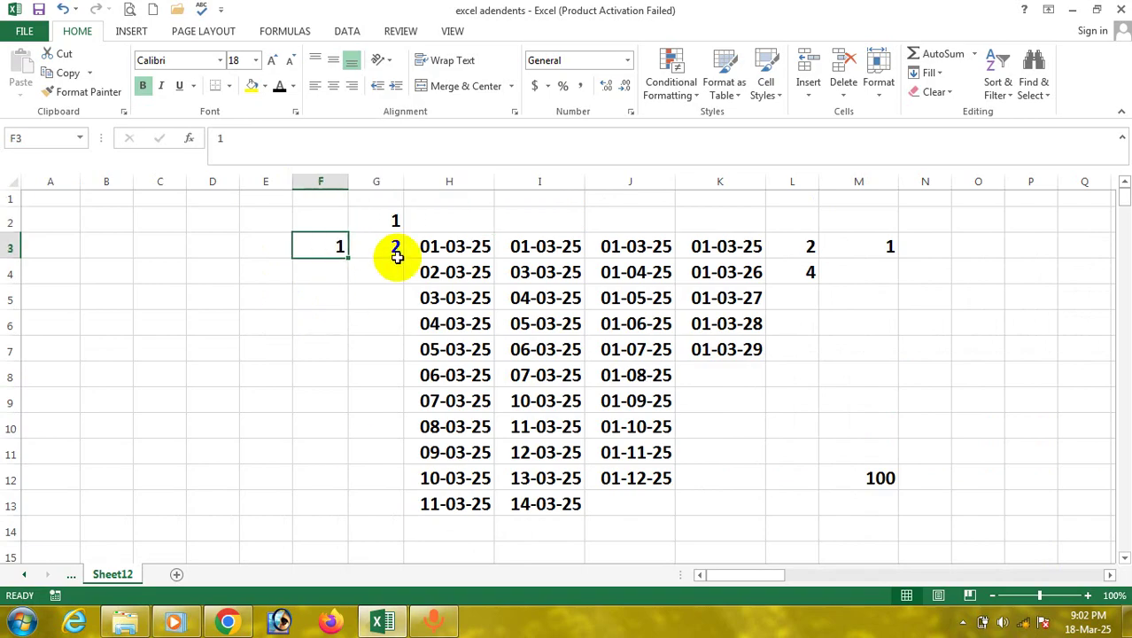
click(382, 223)
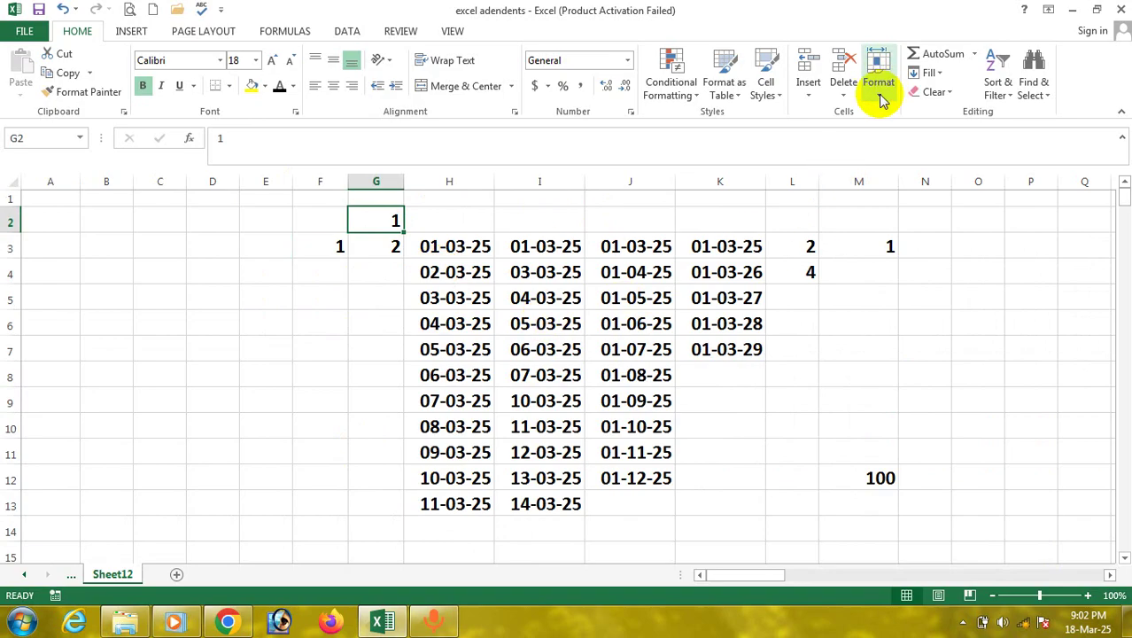
Try to fill a growth series down column G from G3 with step value 1 and stop value 150.
click(390, 248)
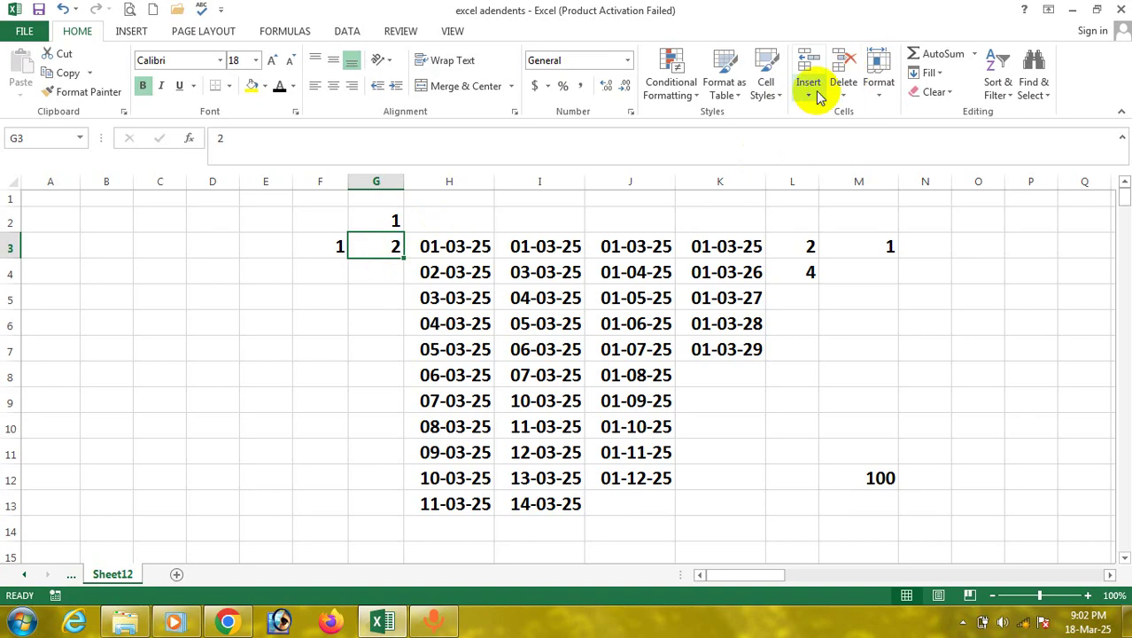
click(929, 73)
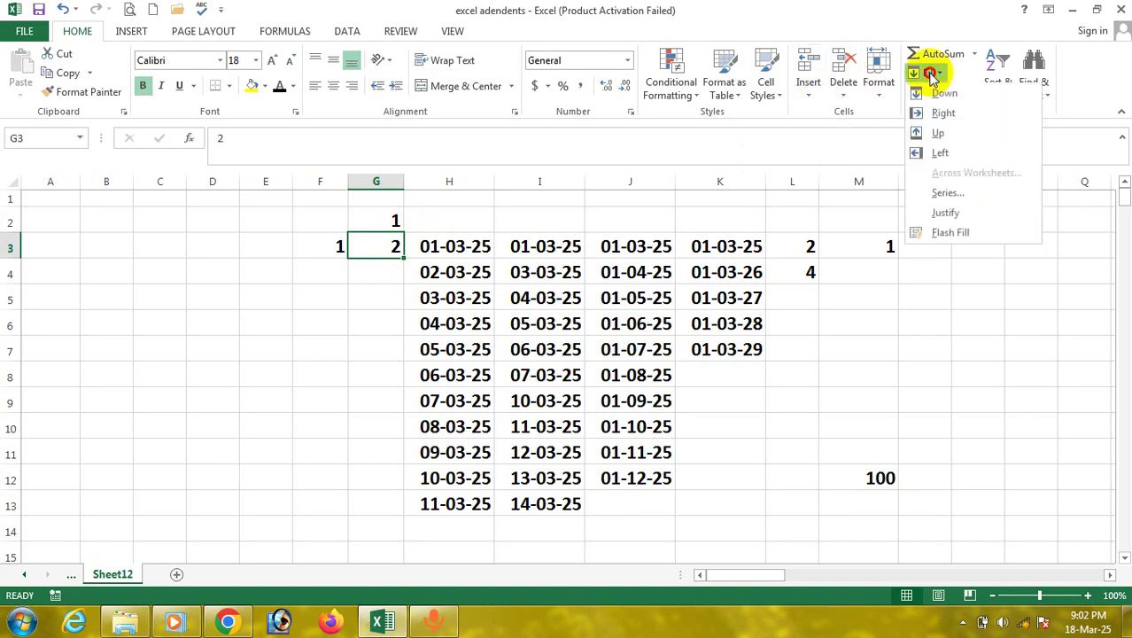
click(957, 197)
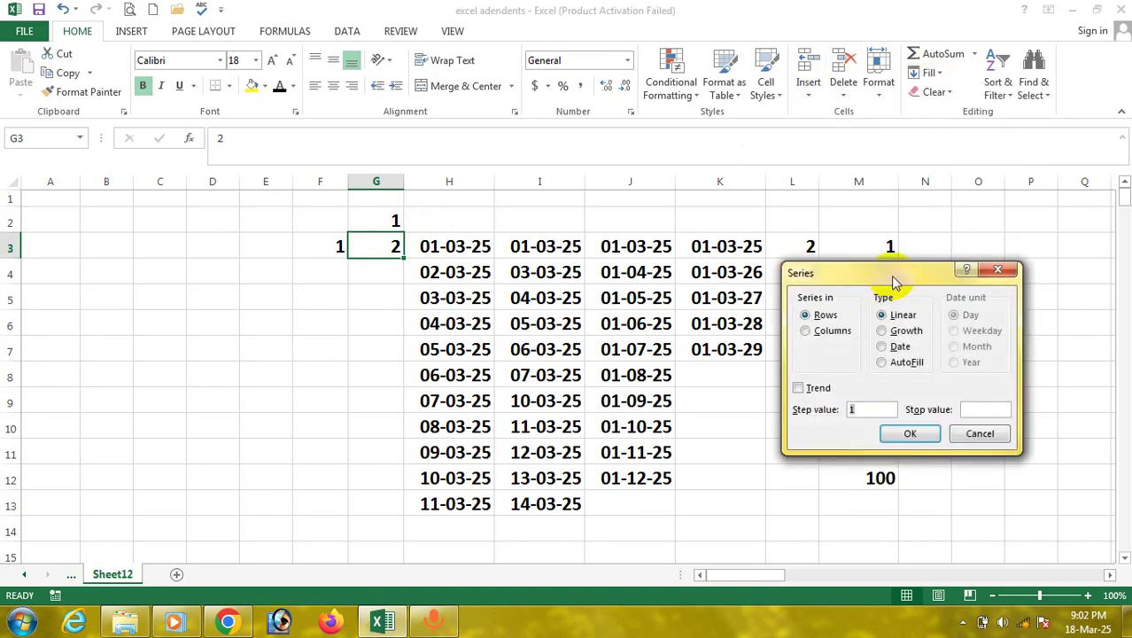
drag(895, 278, 833, 279)
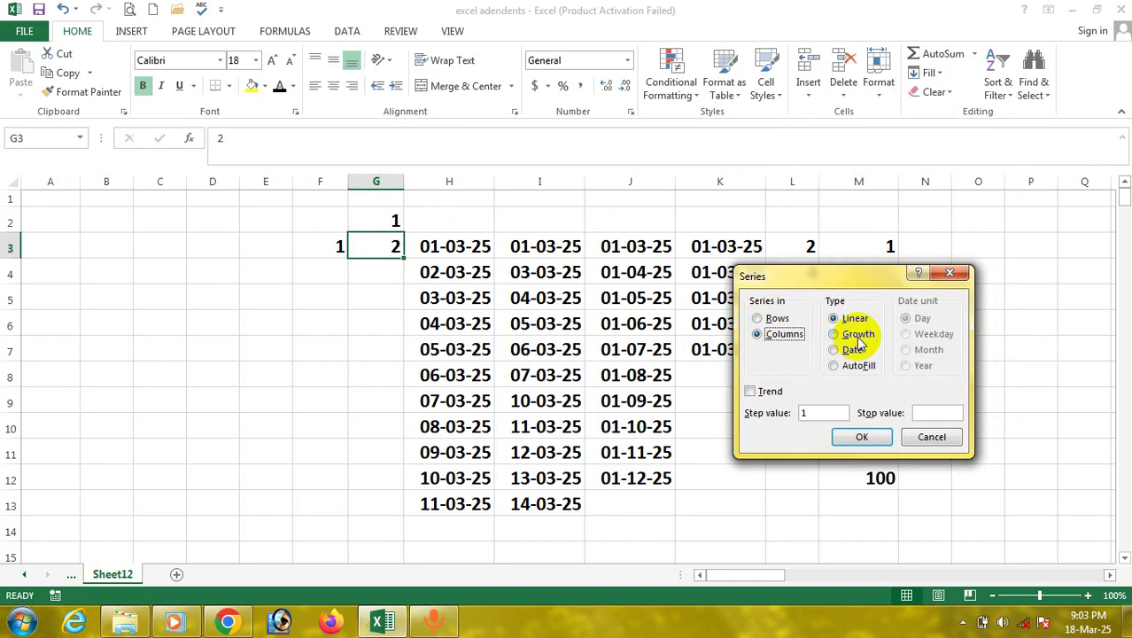
click(855, 338)
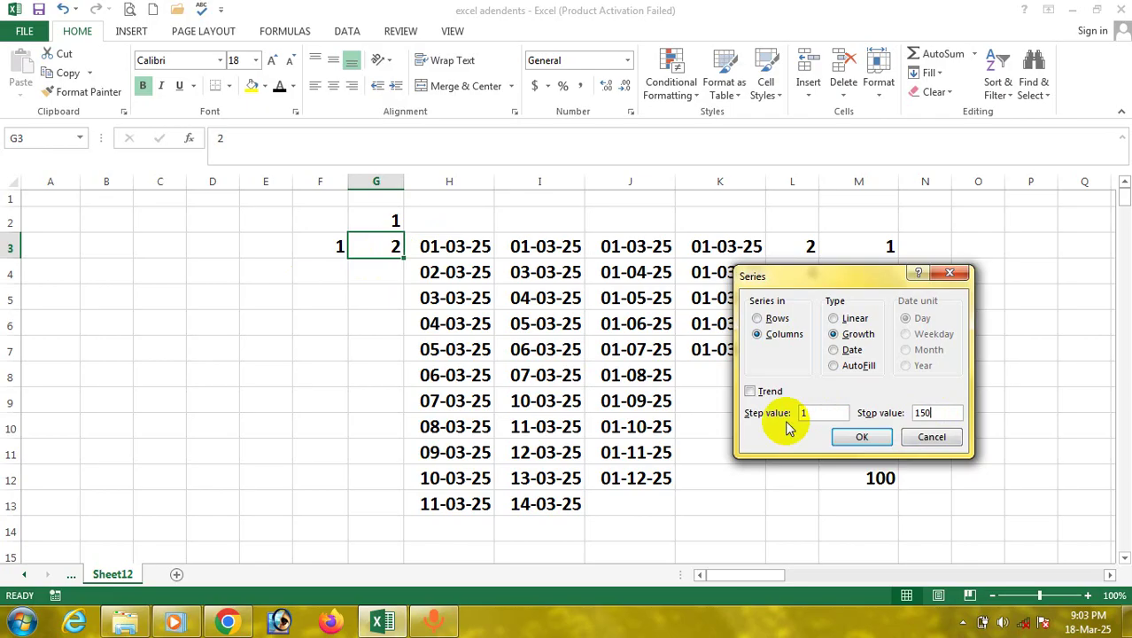
click(860, 435)
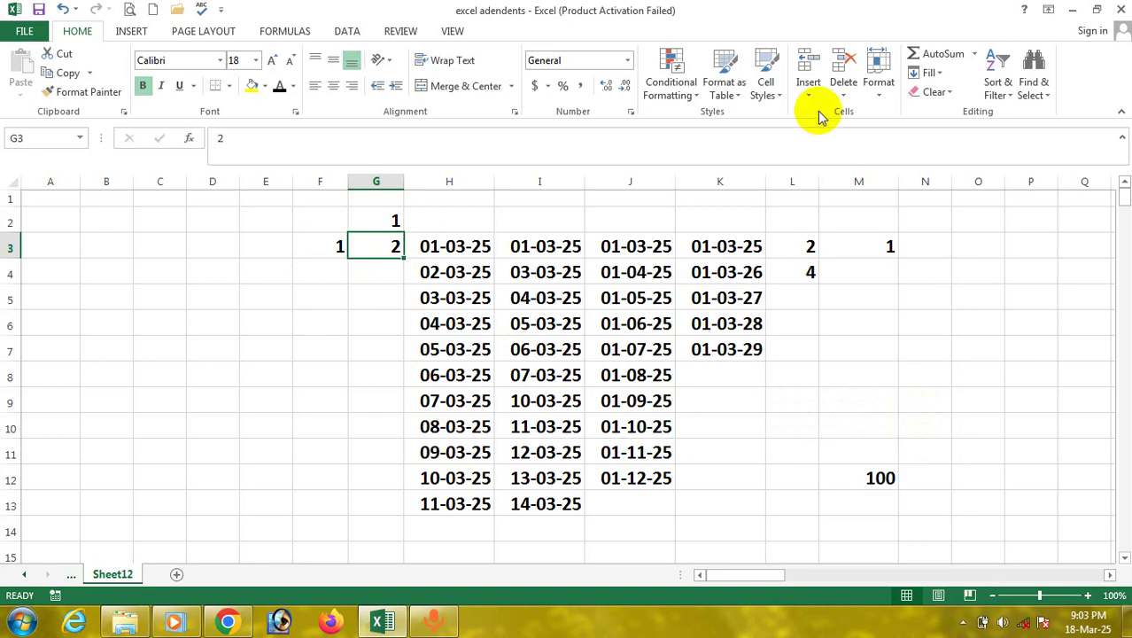
Fill a growth series down column G from G3 with step value 2 and stop value 200.
click(929, 72)
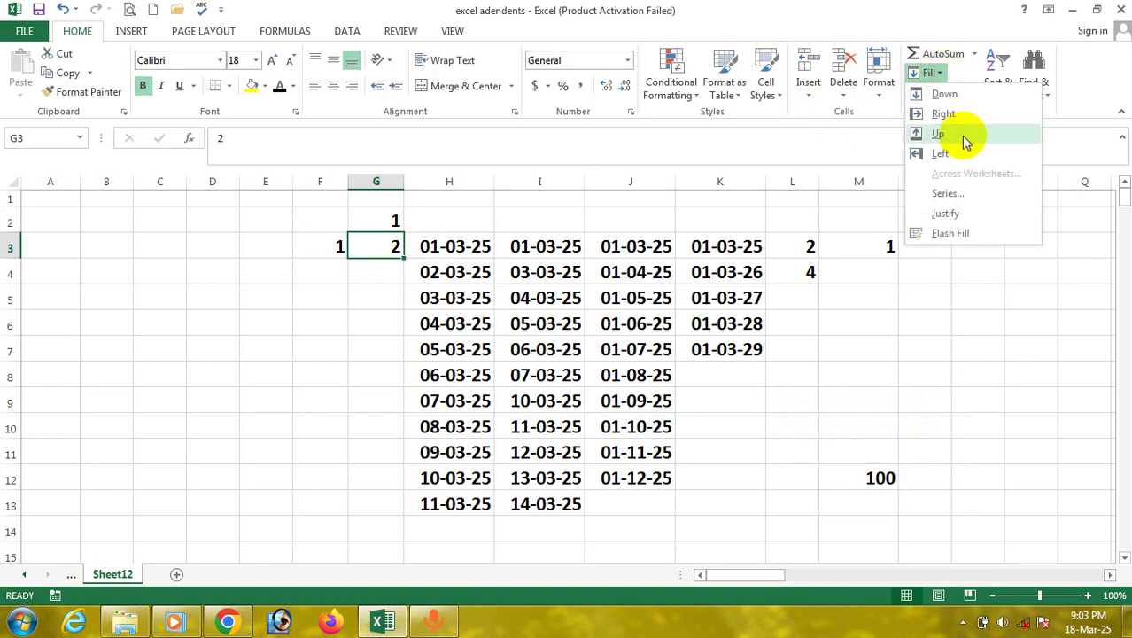
click(963, 200)
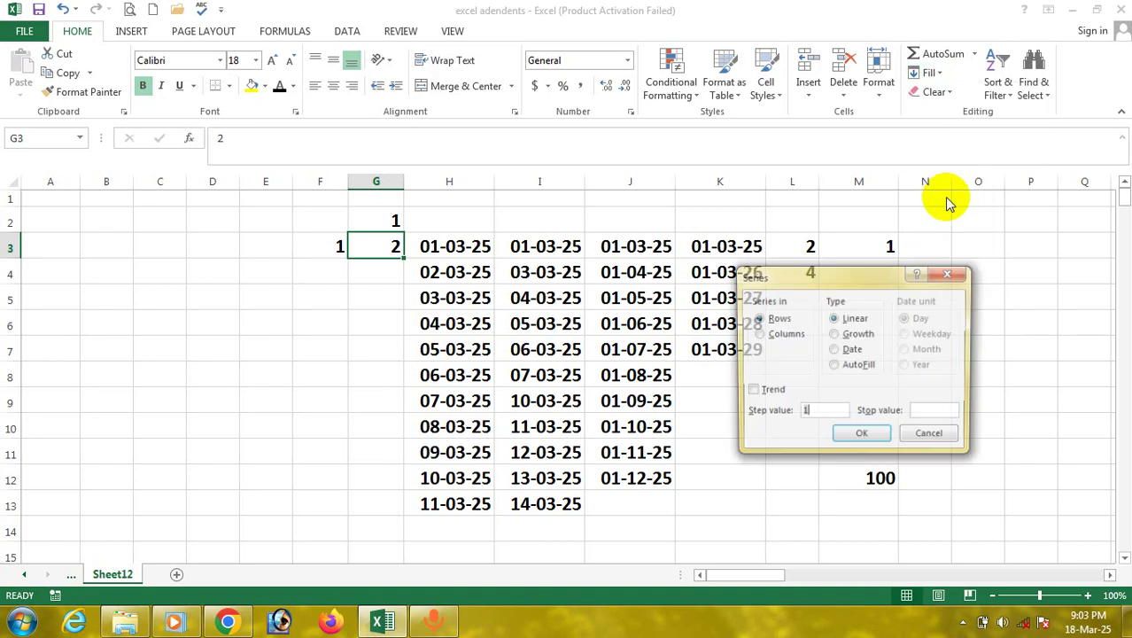
click(776, 336)
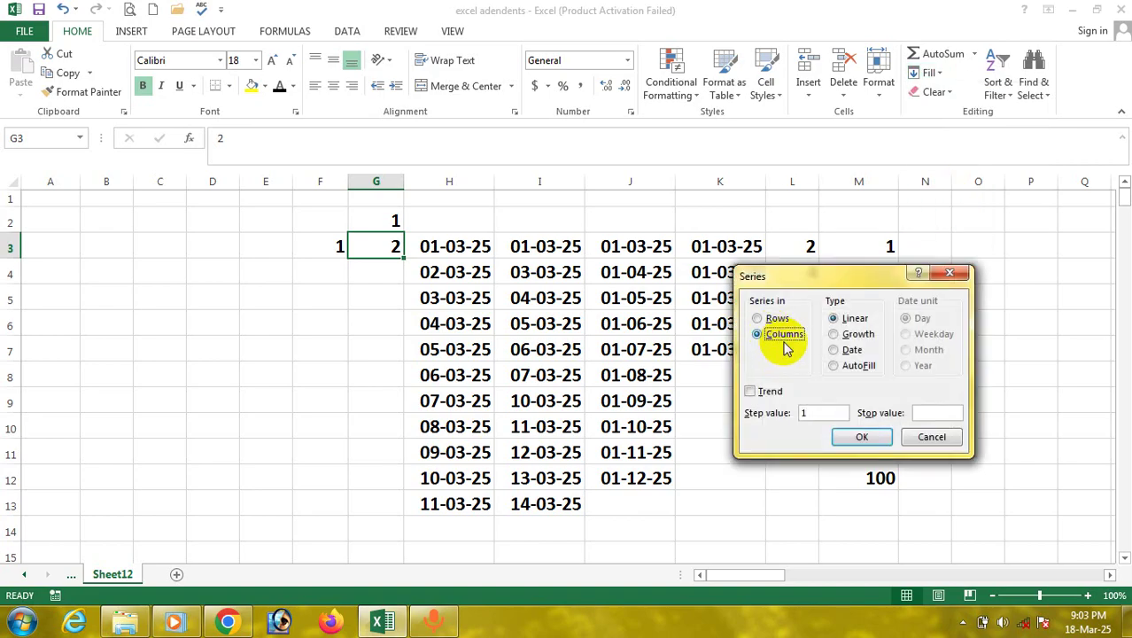
click(855, 336)
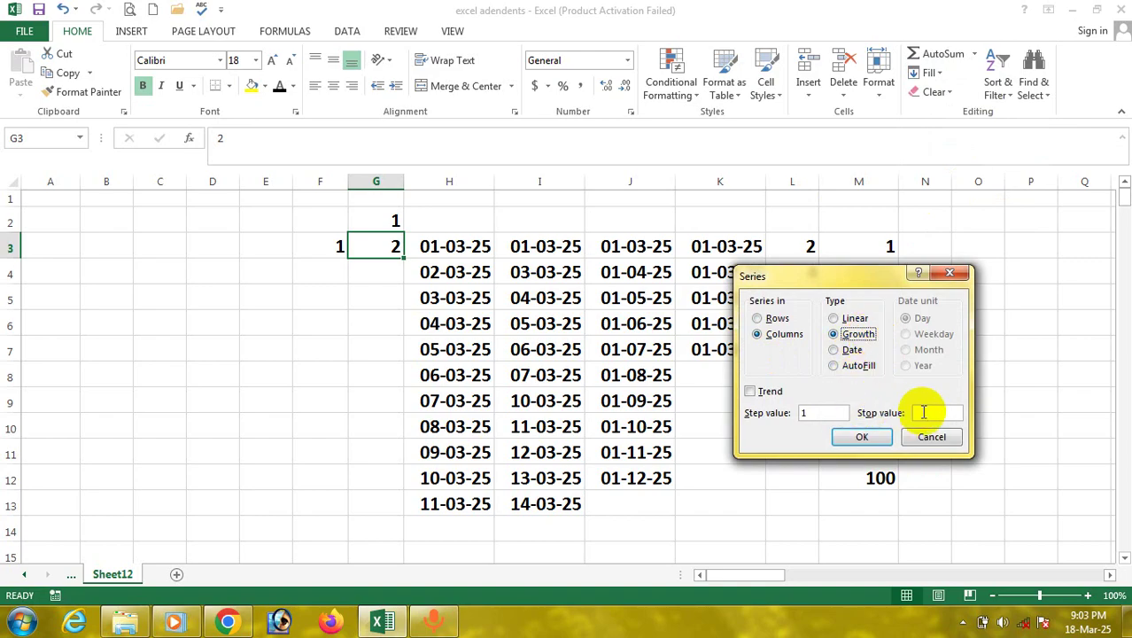
drag(831, 412, 783, 406)
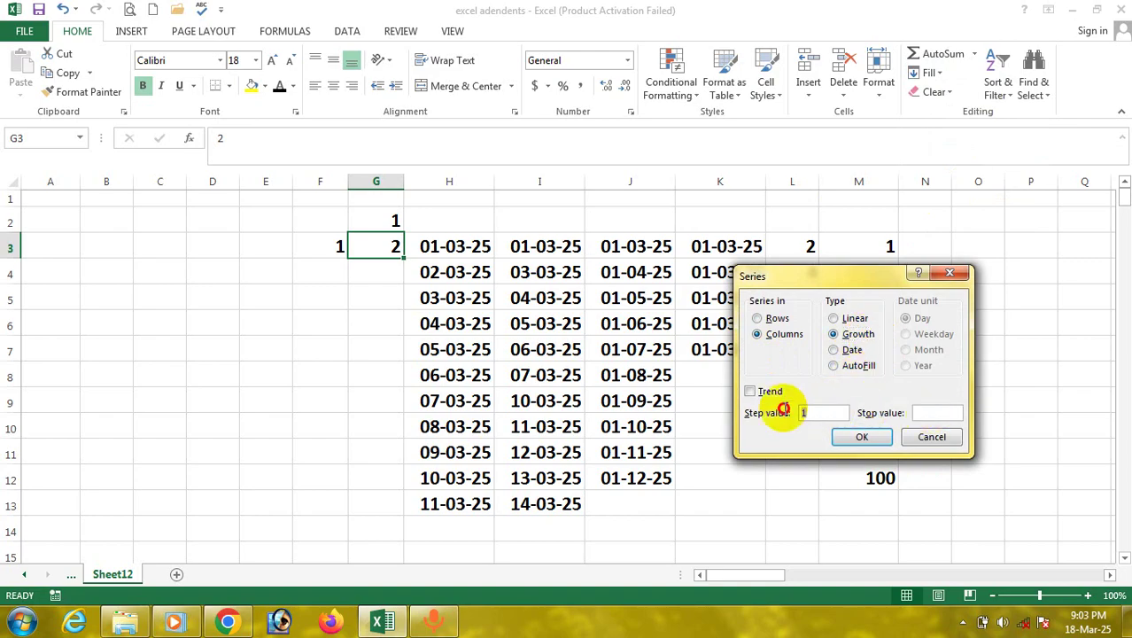
text(2)
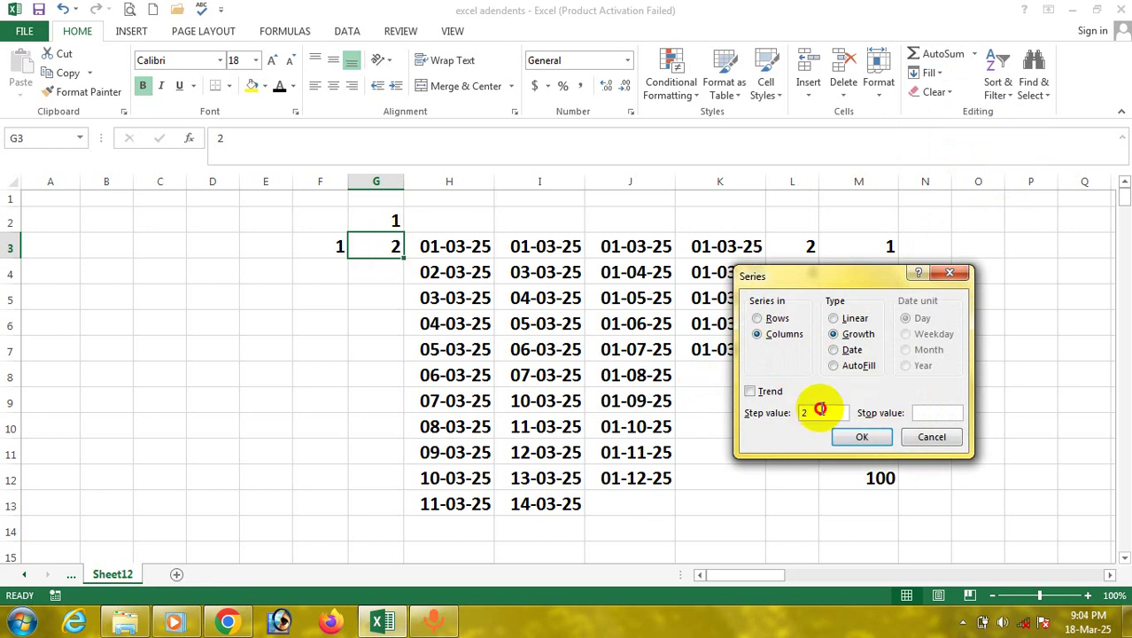
click(933, 416)
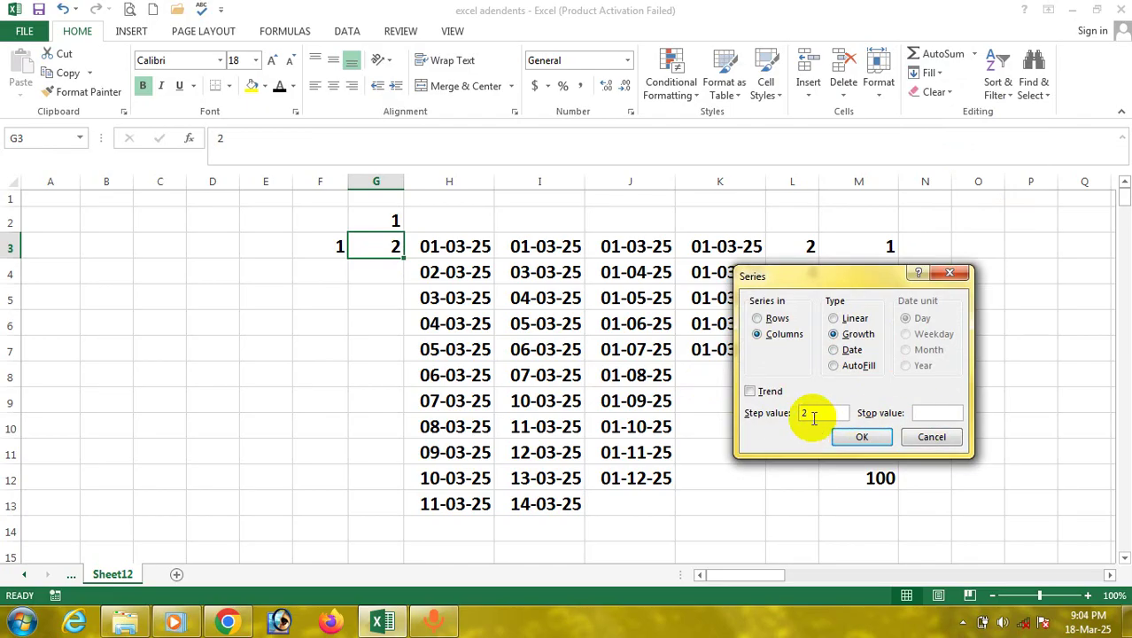
text(2)
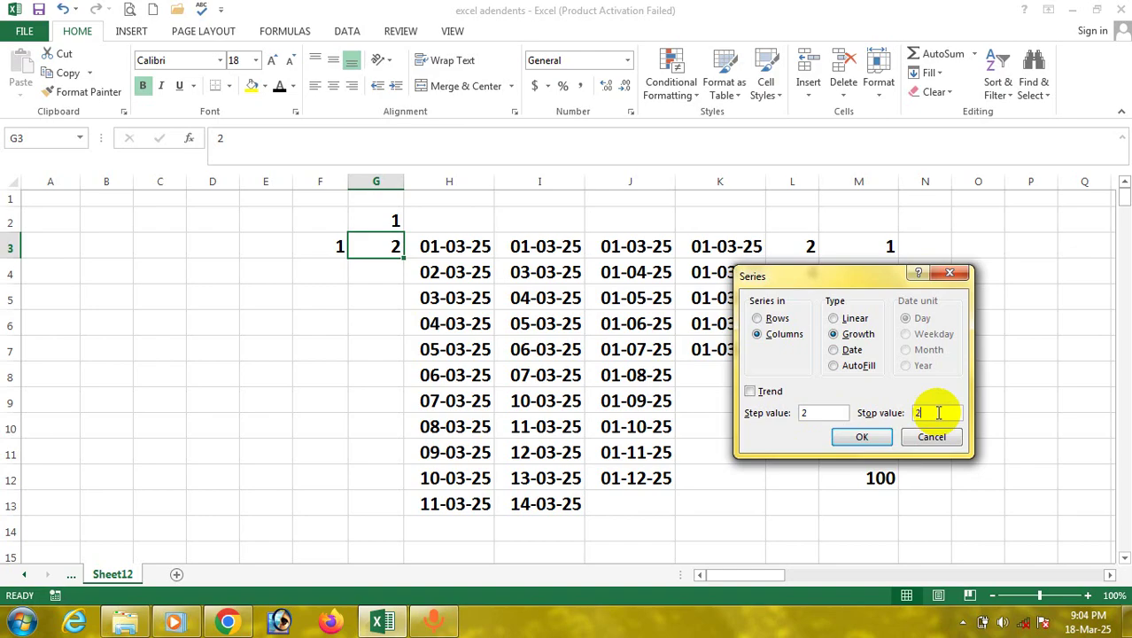
text(00)
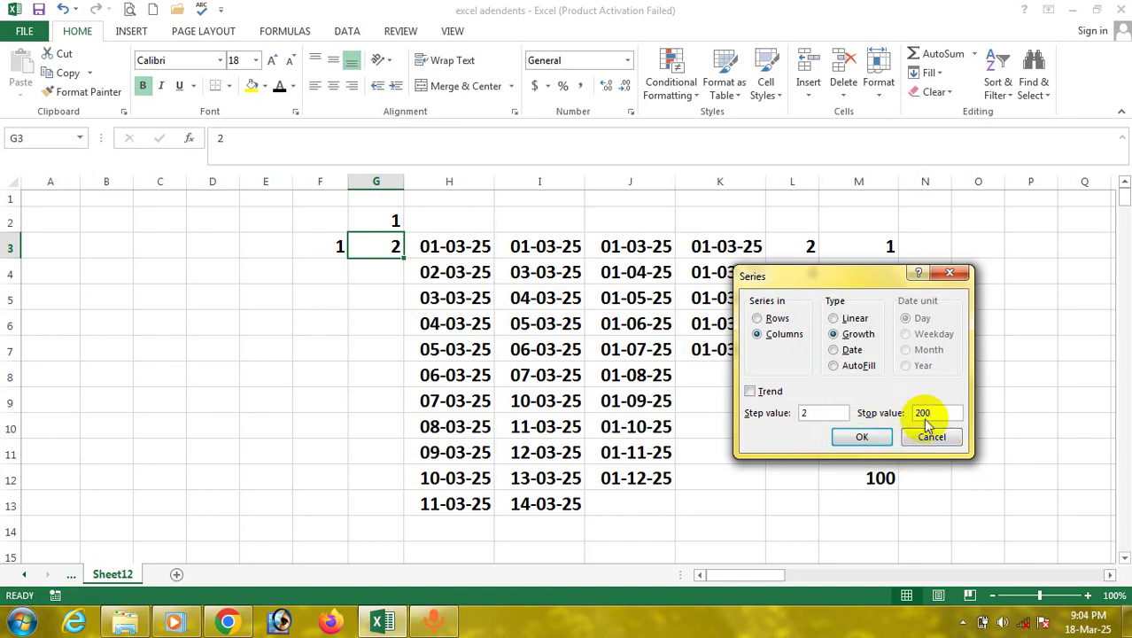
click(864, 440)
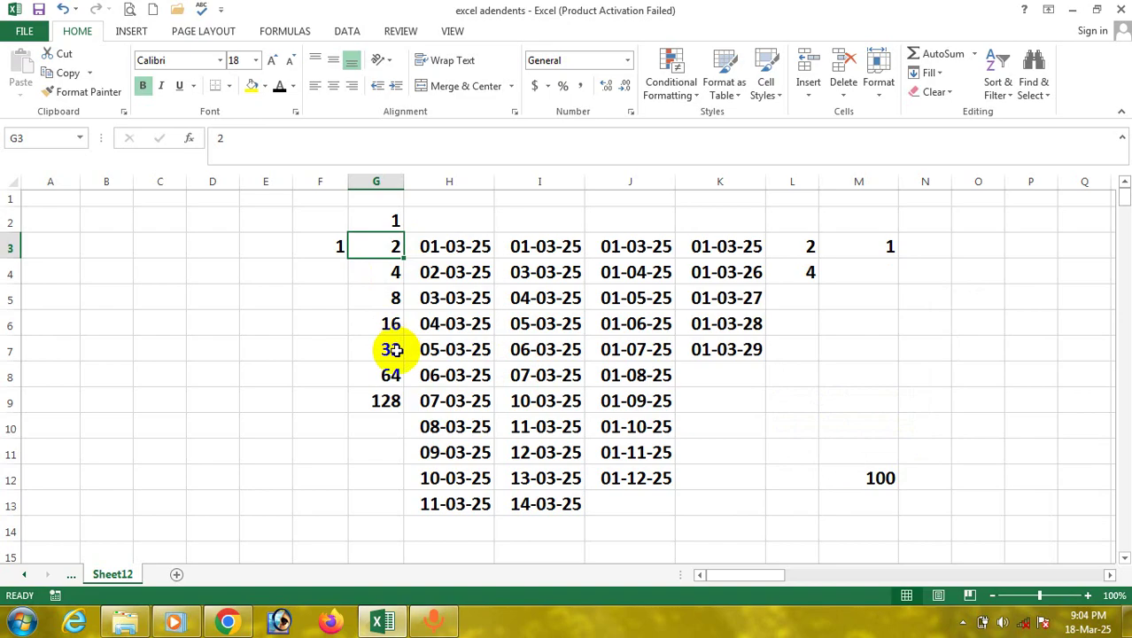
Clear the existing date series in H4 to H13, keeping the start date in H3.
click(390, 401)
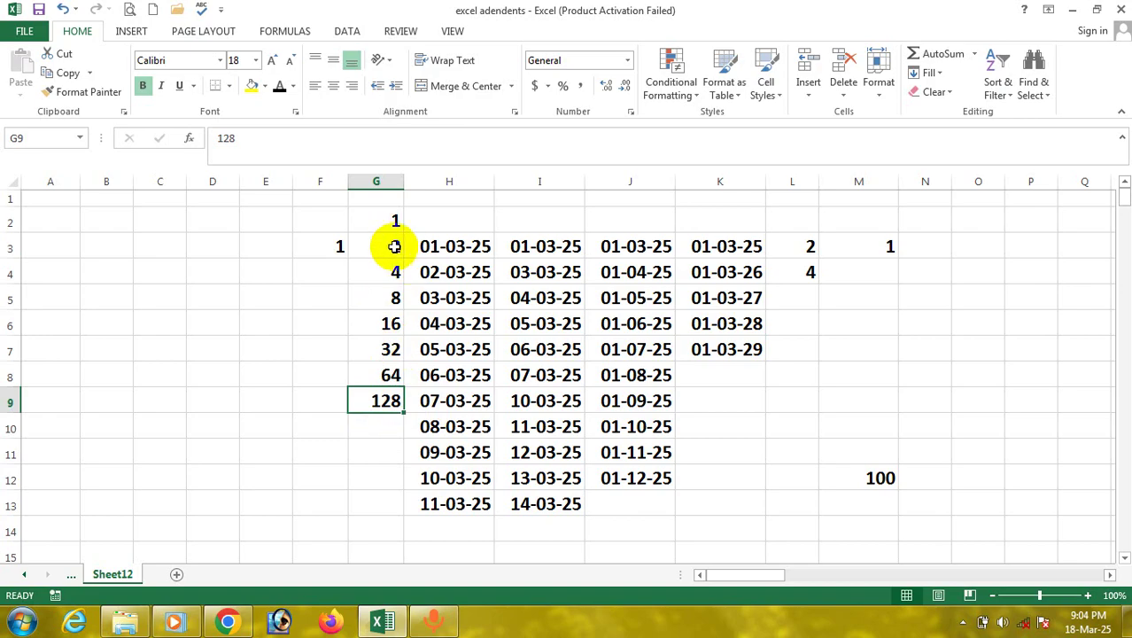
mouse_move(394, 247)
mouse_down()
mouse_move(379, 253)
mouse_move(391, 286)
mouse_move(383, 401)
mouse_move(383, 252)
mouse_up()
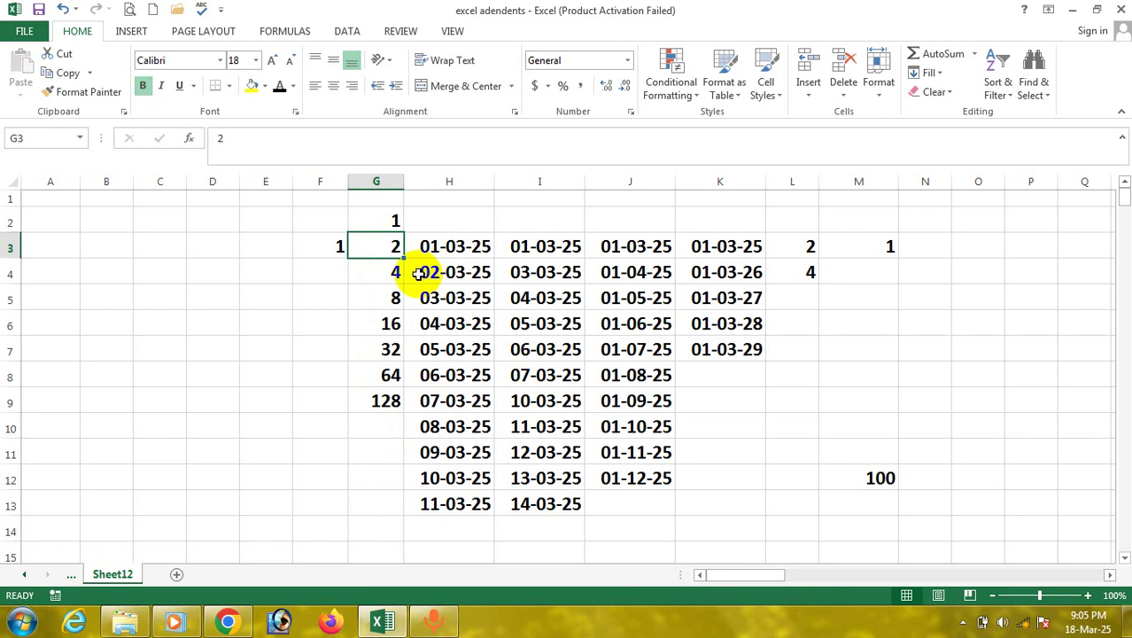
drag(420, 274, 732, 430)
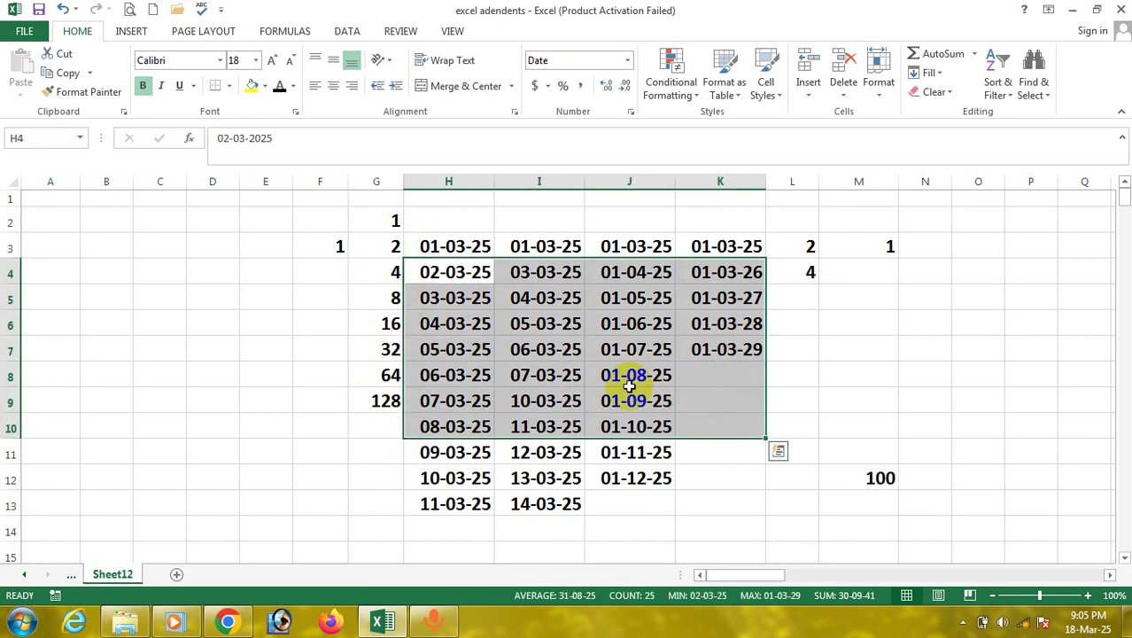
drag(429, 273, 441, 502)
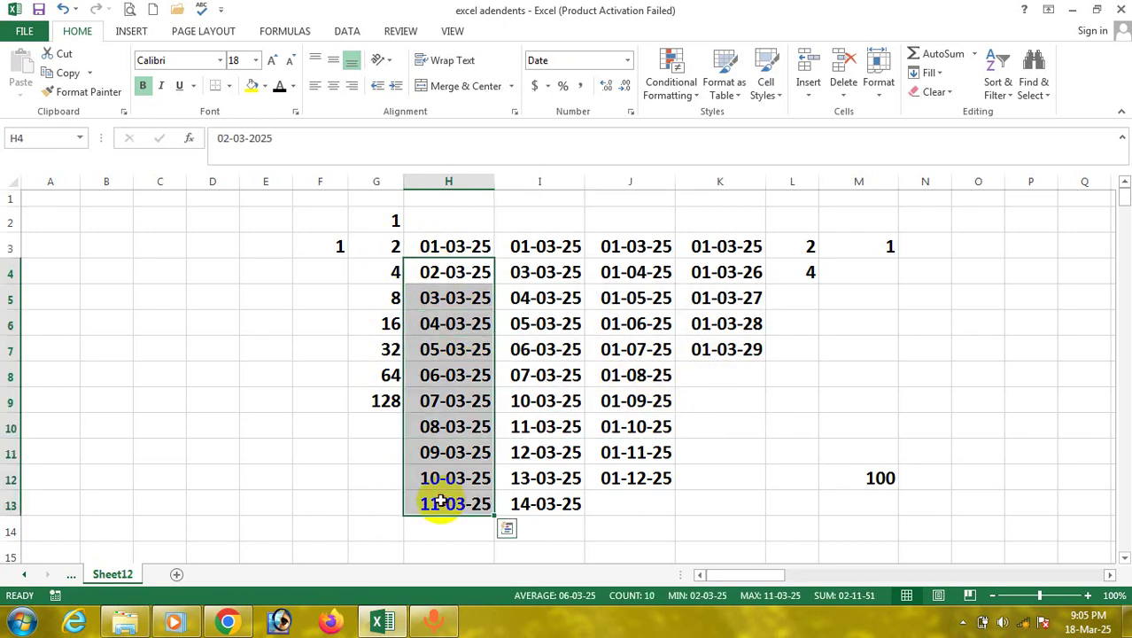
key(Delete)
click(452, 245)
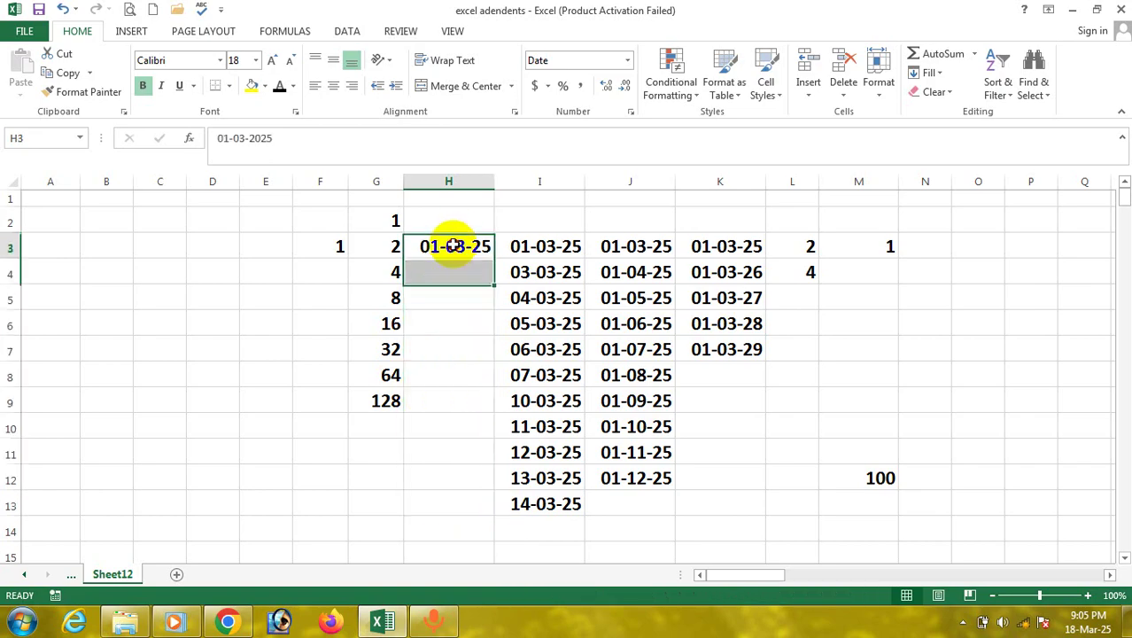
Clear the growth series numbers below G3 in column G.
drag(392, 254, 395, 268)
click(393, 271)
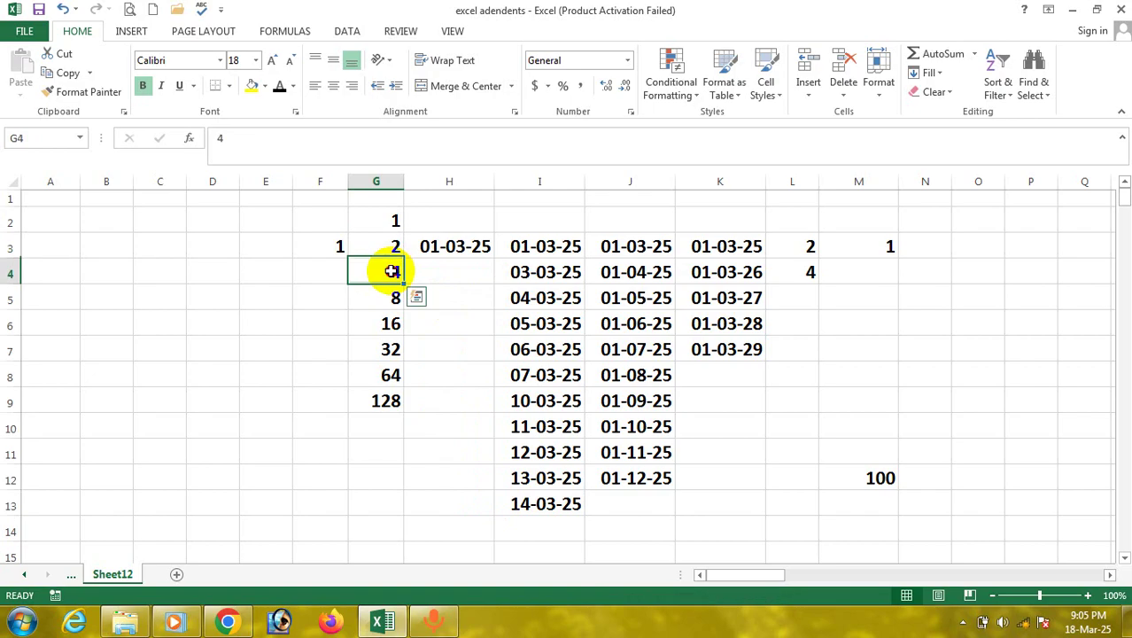
click(376, 452)
drag(390, 426, 402, 278)
key(Delete)
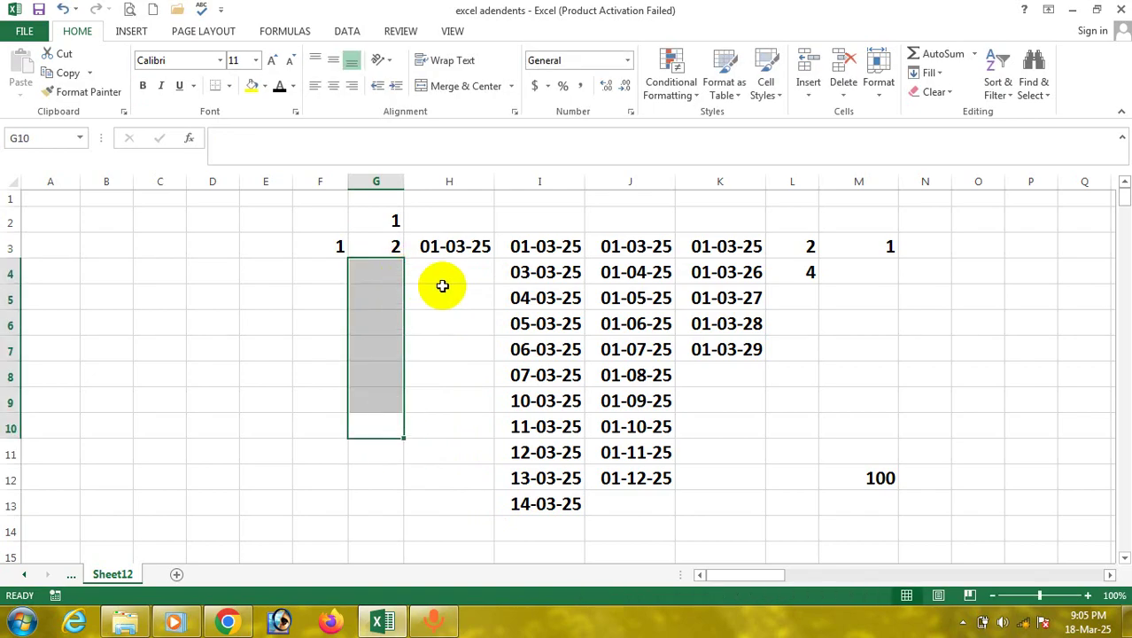
Fill a date series down column H from H3 by day, with step value 1 and stop value 1-5-25.
click(448, 252)
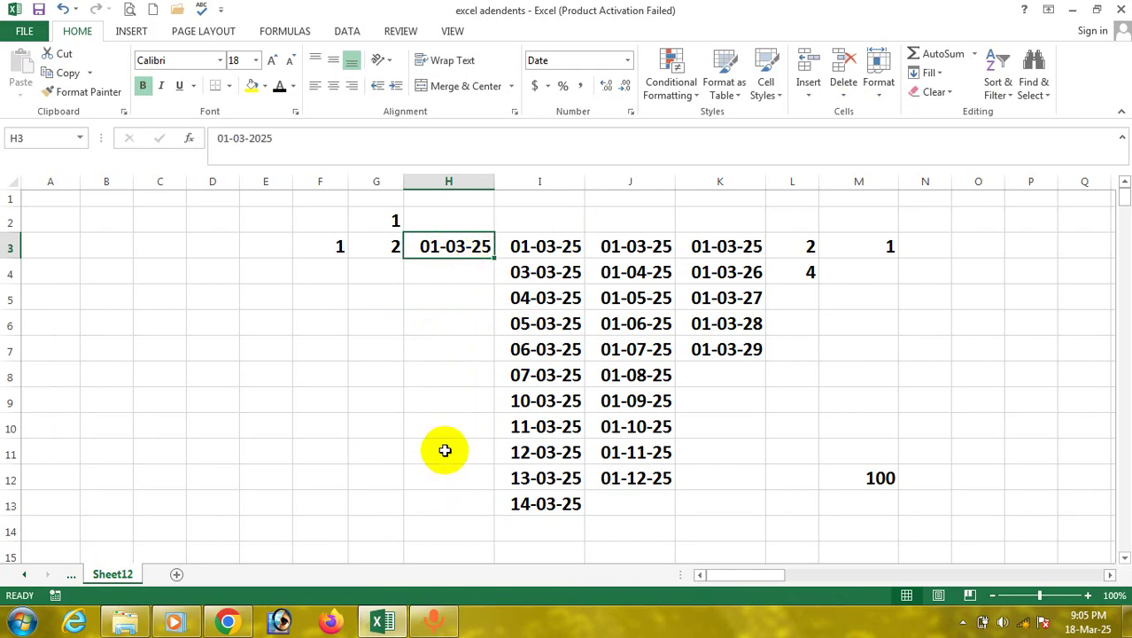
click(944, 78)
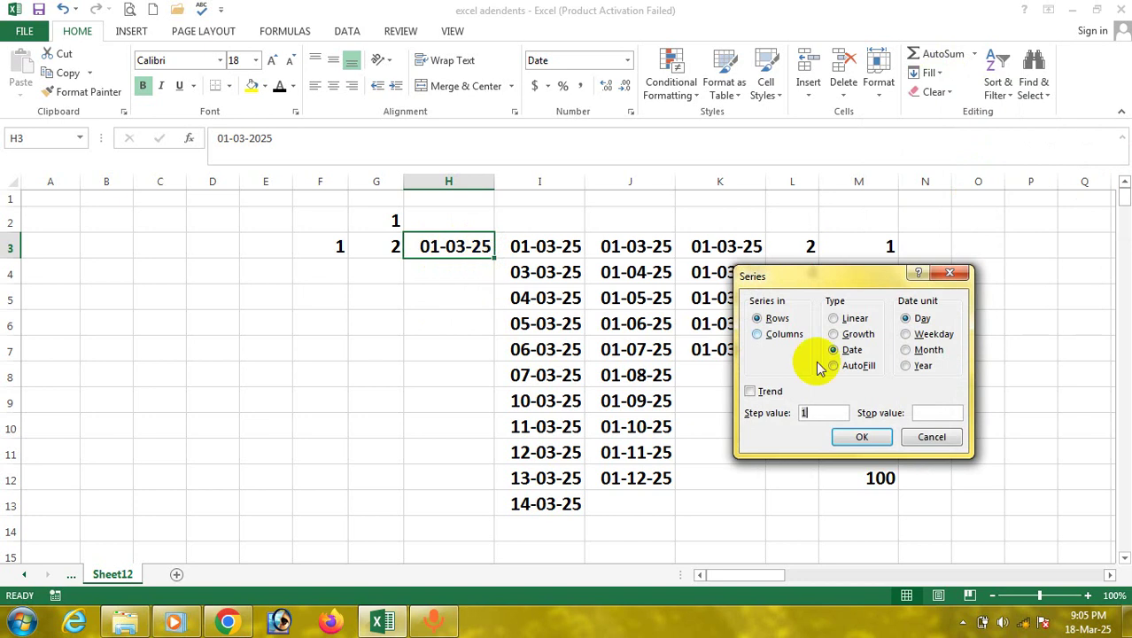
click(757, 334)
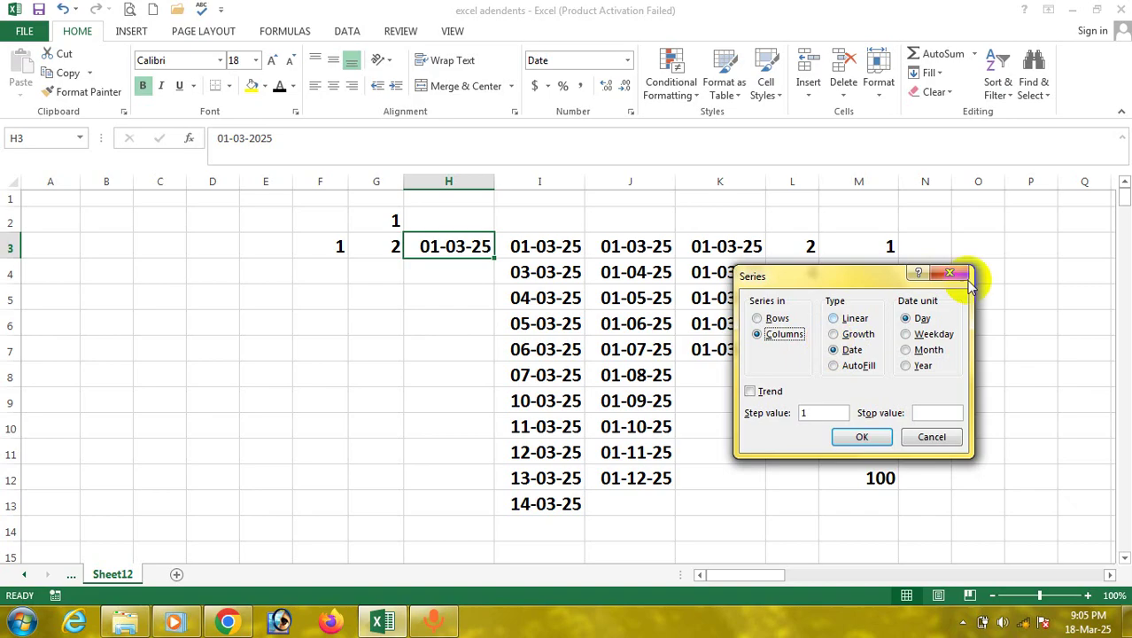
click(948, 413)
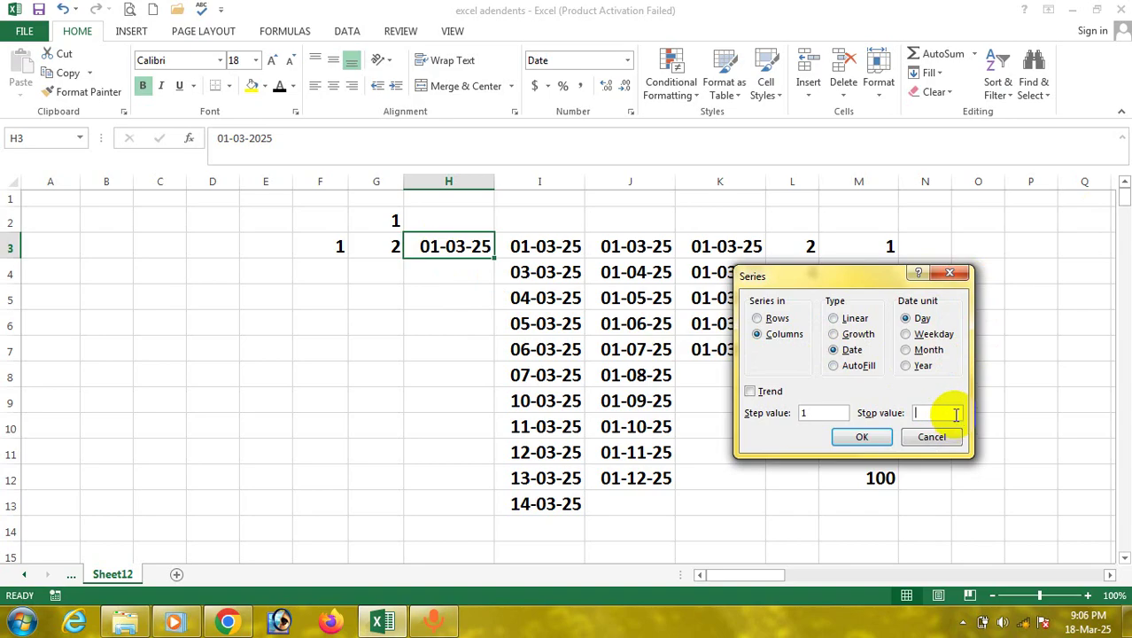
text(1)
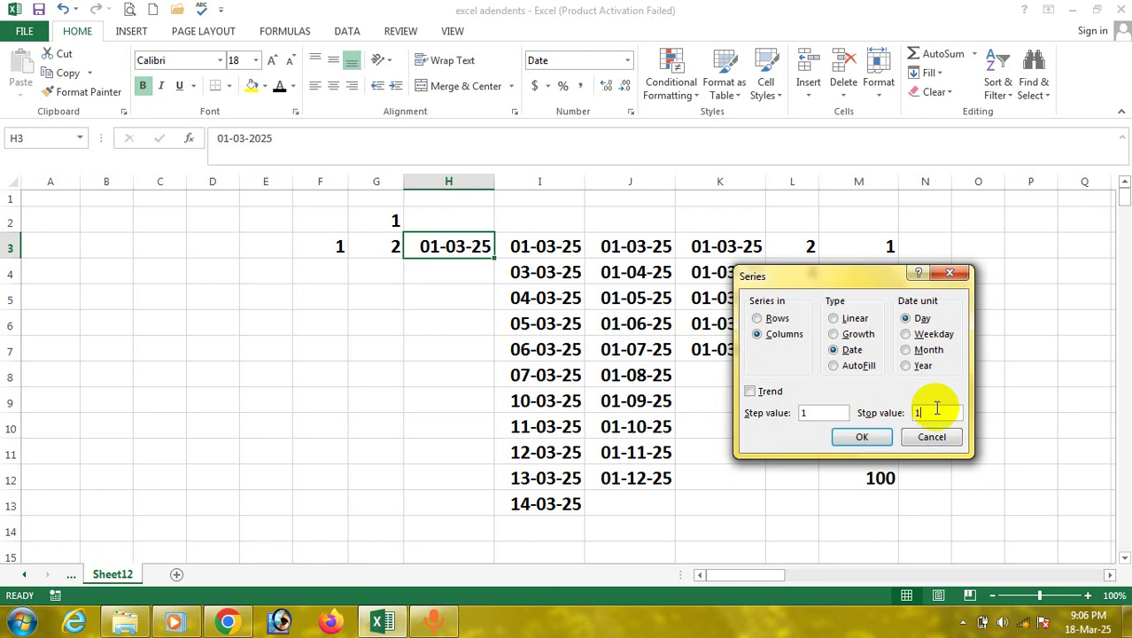
text(-5-25)
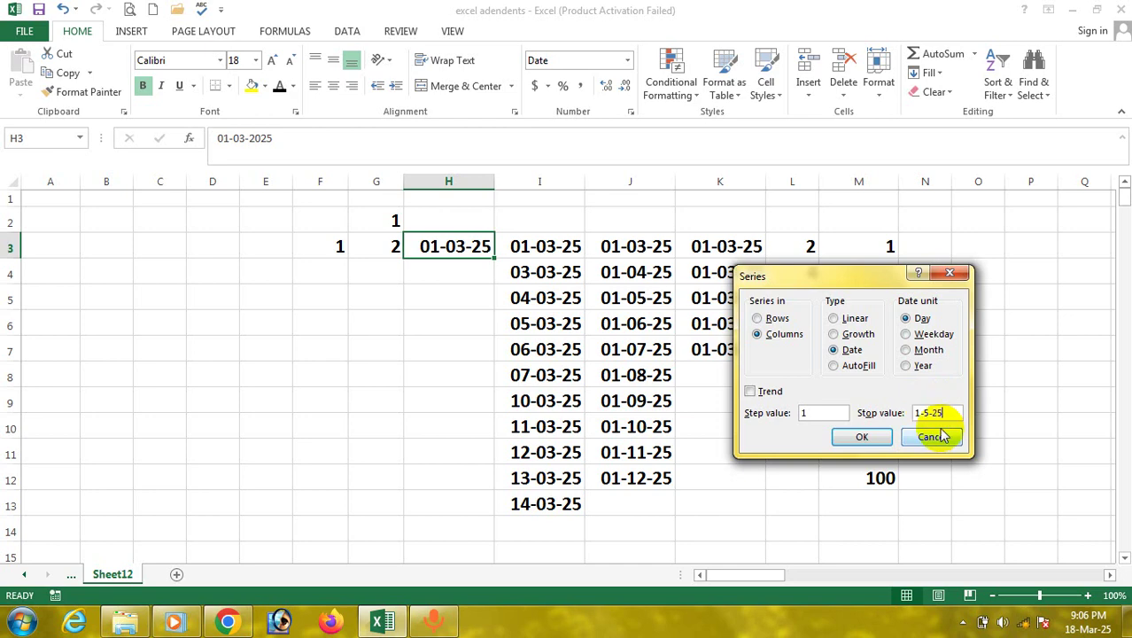
click(872, 443)
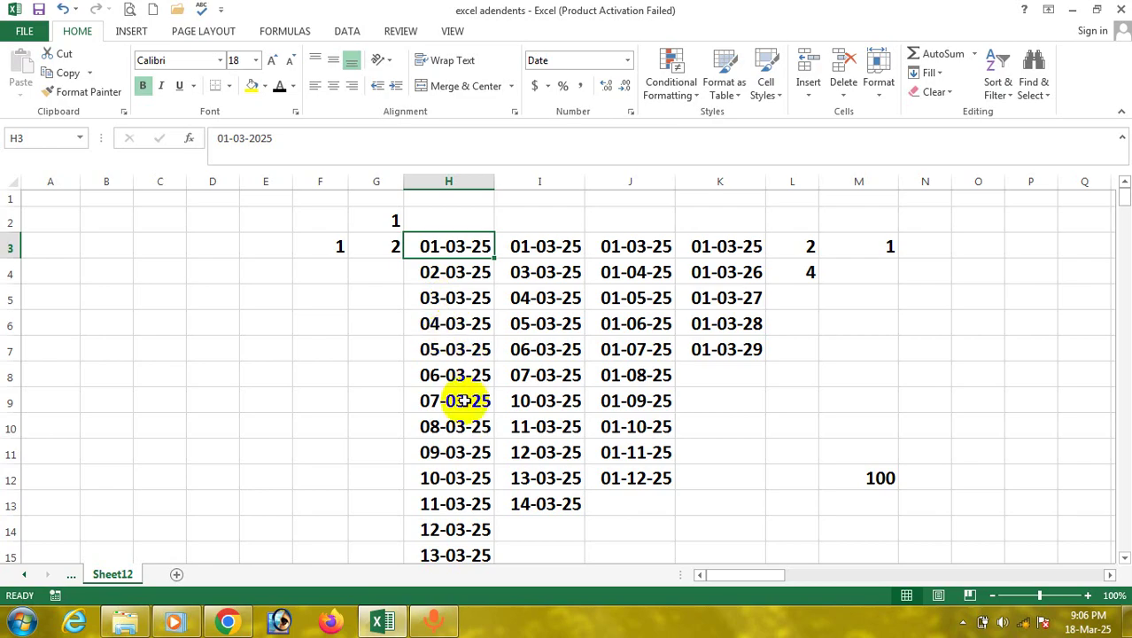
Check the daily dates down column H through to the last one, and undo the fill.
scroll(464, 401, down, 15)
scroll(465, 400, down, 5)
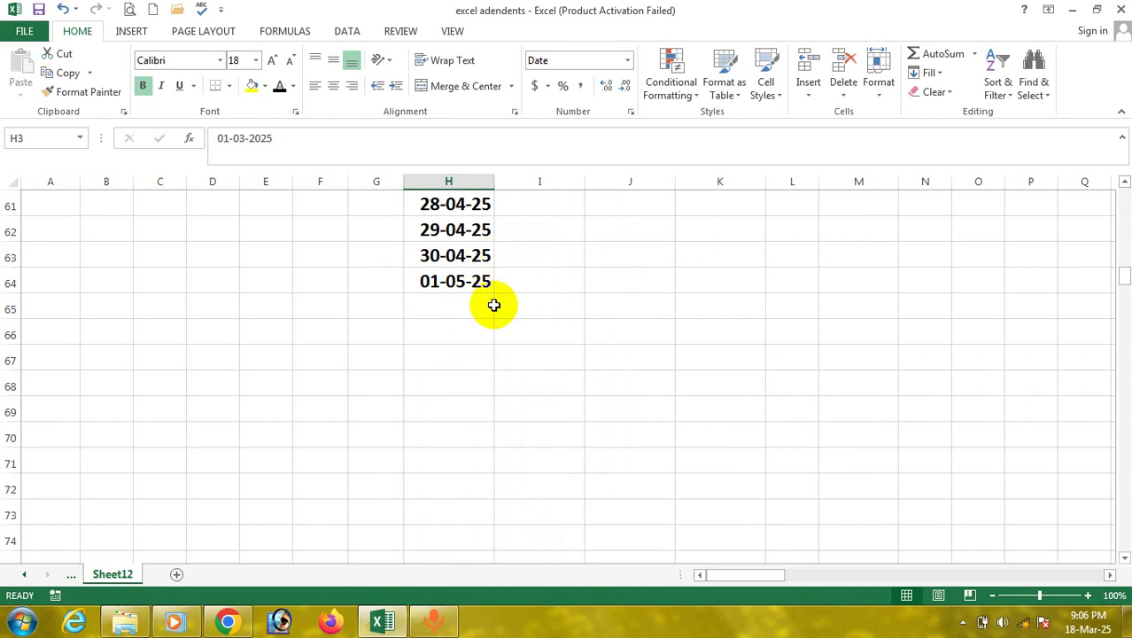
scroll(493, 304, up, 7)
scroll(493, 305, up, 5)
scroll(497, 304, down, 9)
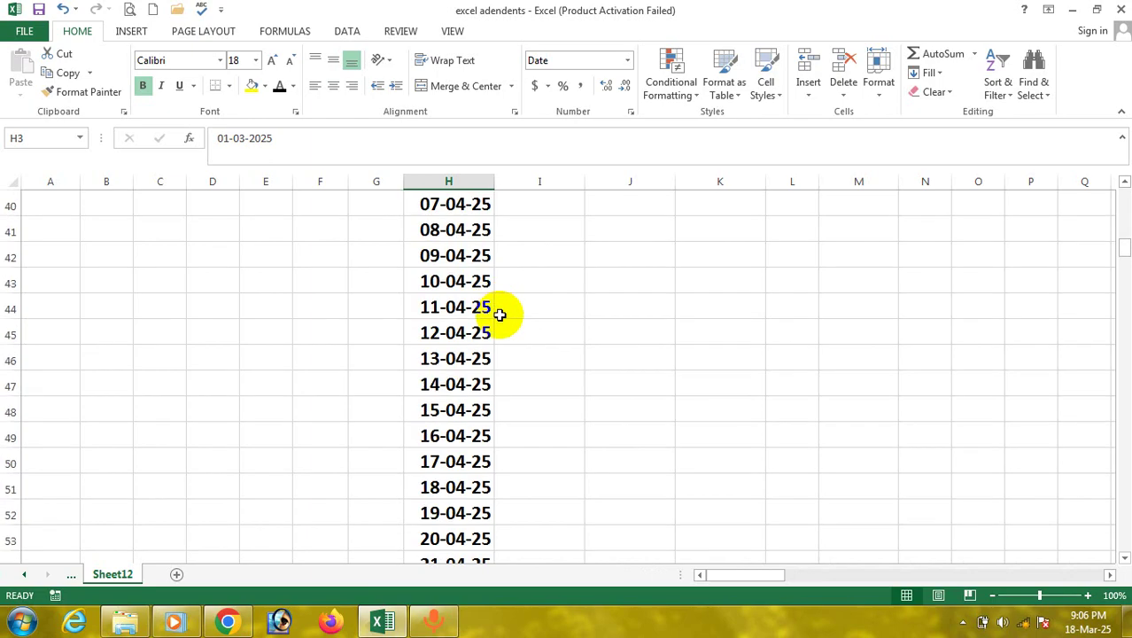
scroll(574, 354, up, 17)
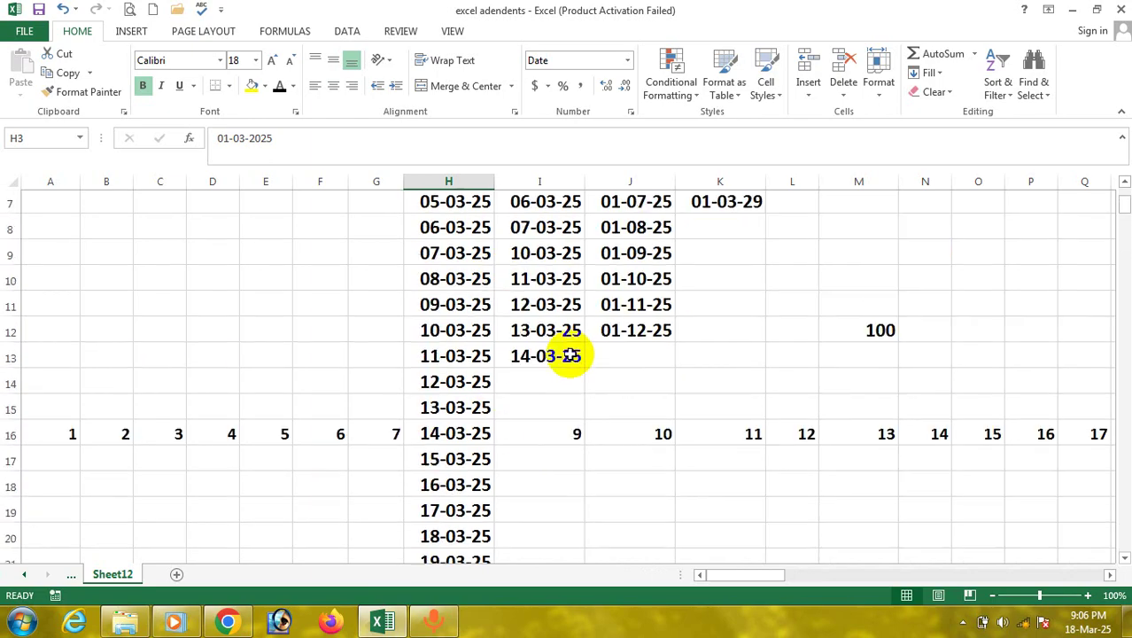
key(ctrl+z)
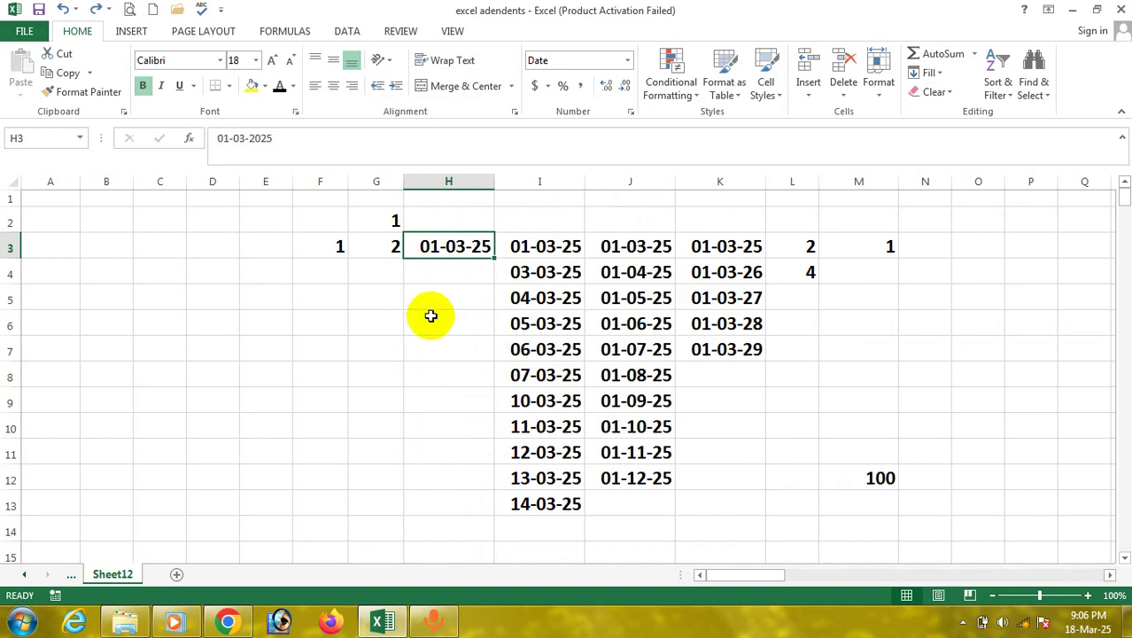
Clear the existing weekday dates below I3, from I4 to I14.
click(936, 74)
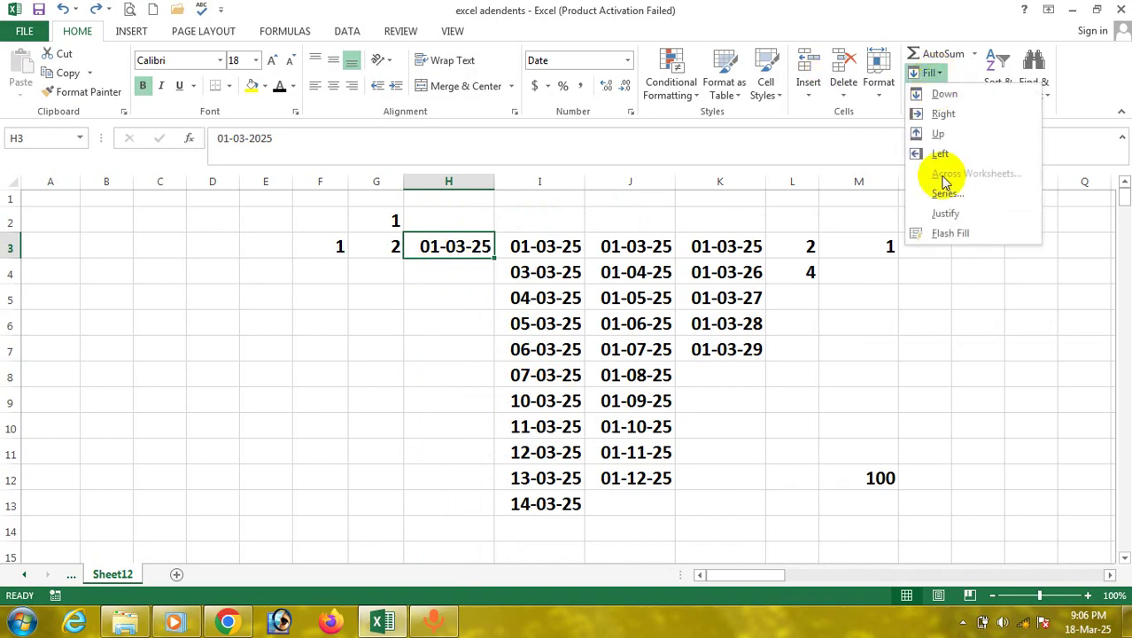
click(546, 246)
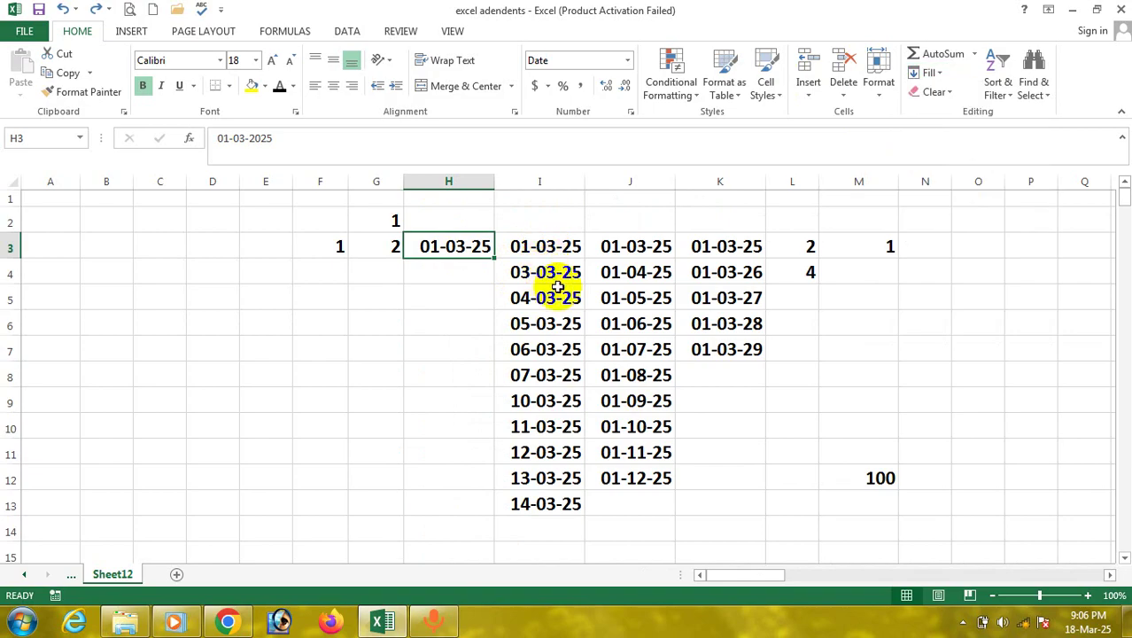
drag(545, 274, 568, 532)
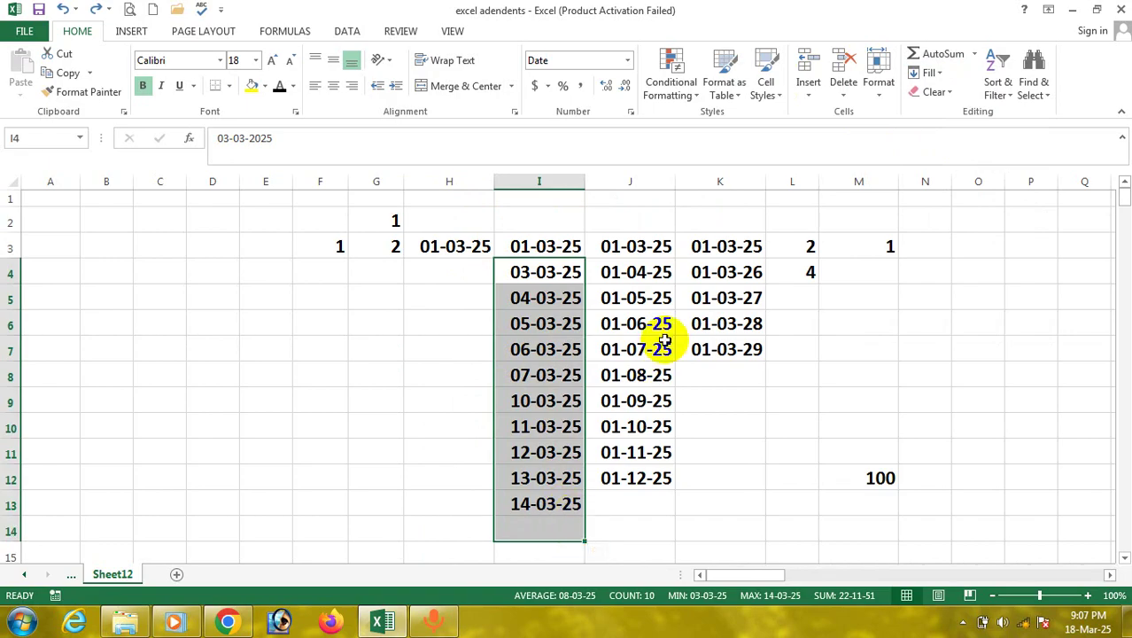
key(Delete)
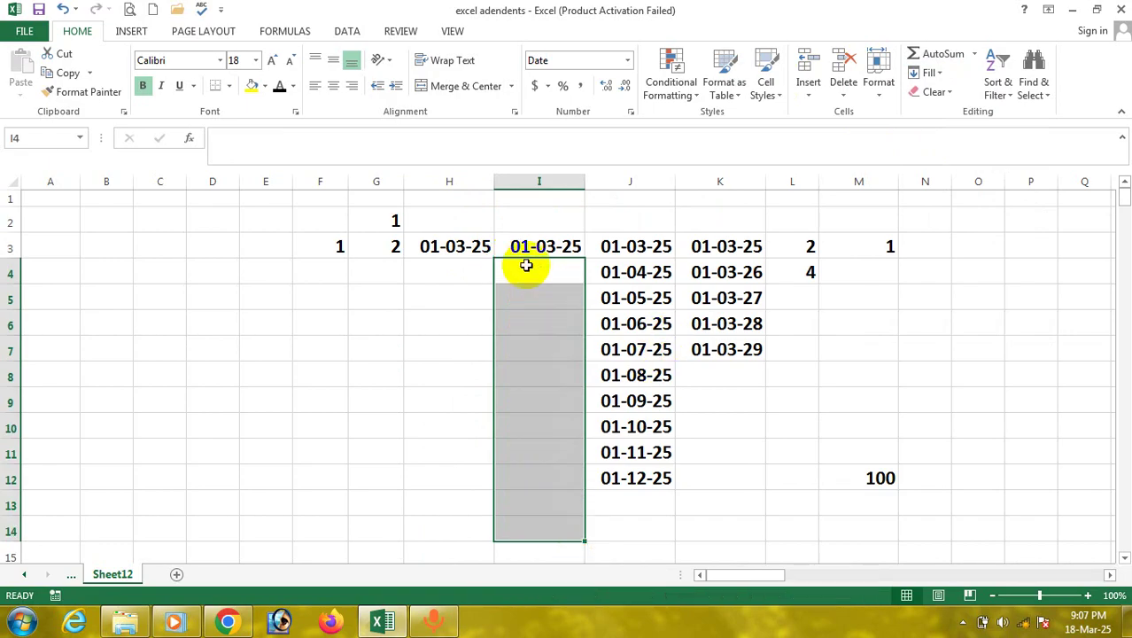
Fill a date series down column I from I3 by weekday, with step value 1 and stop value 1-5-25.
click(536, 248)
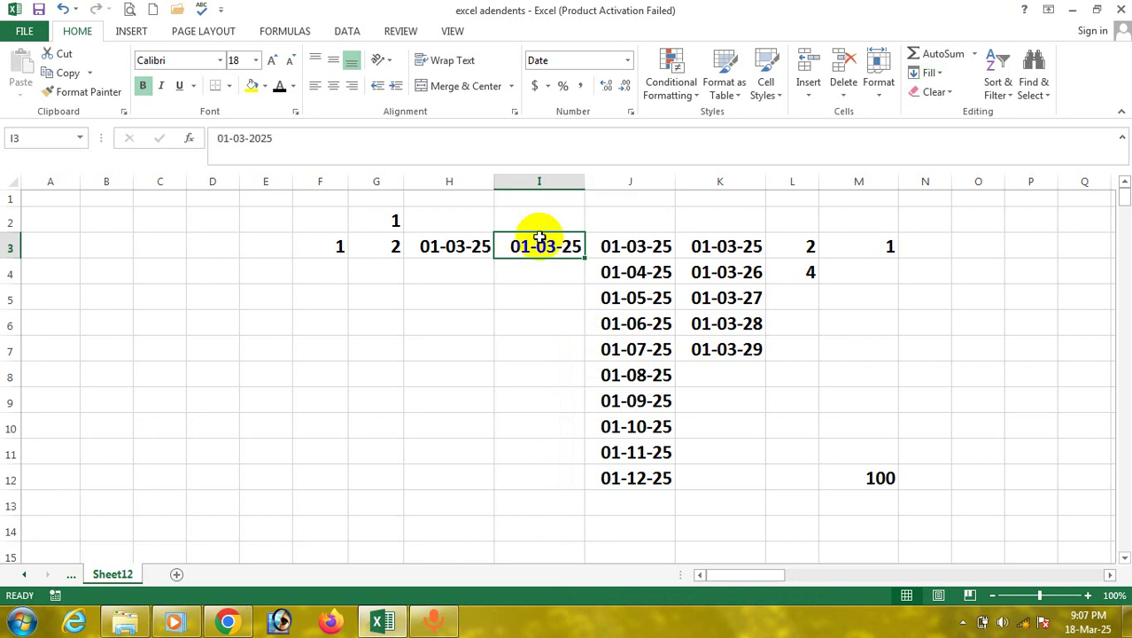
click(935, 76)
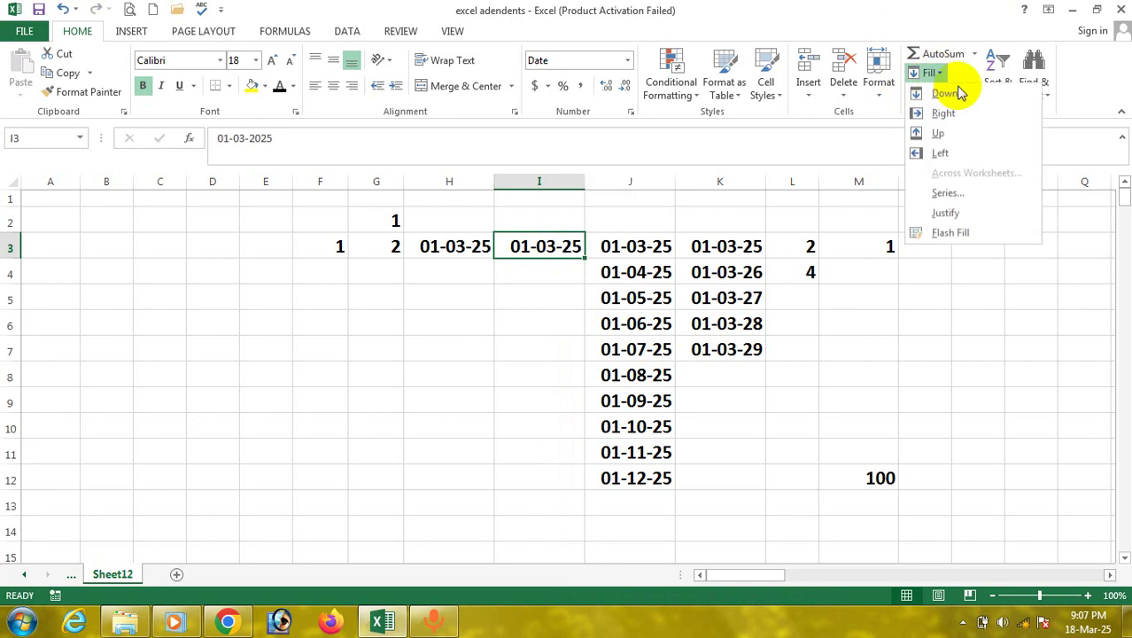
click(946, 194)
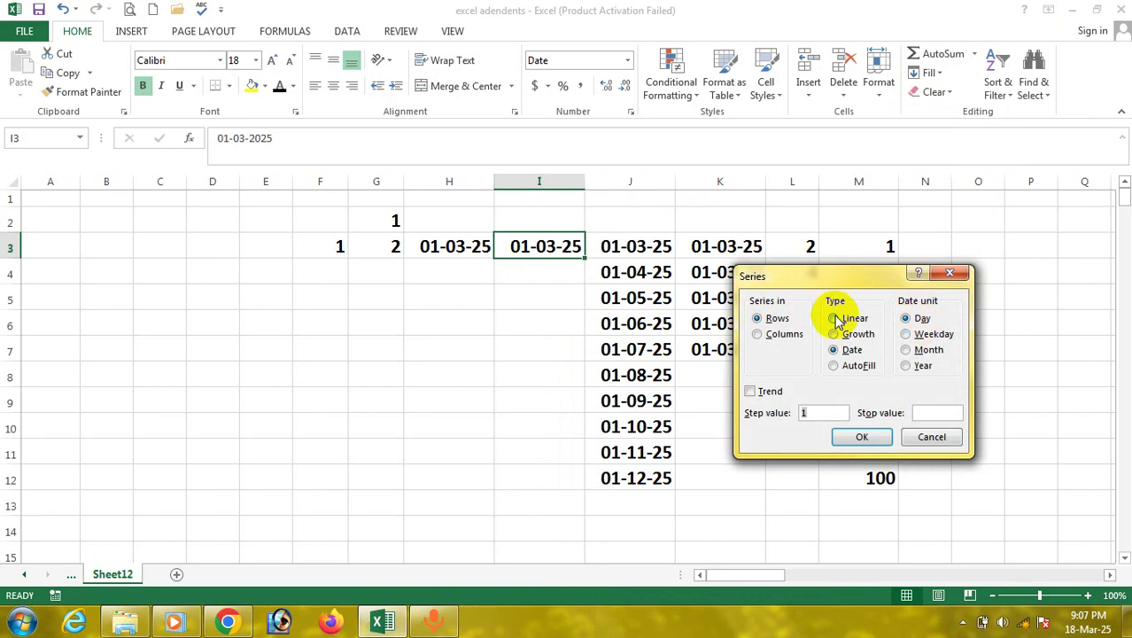
click(782, 335)
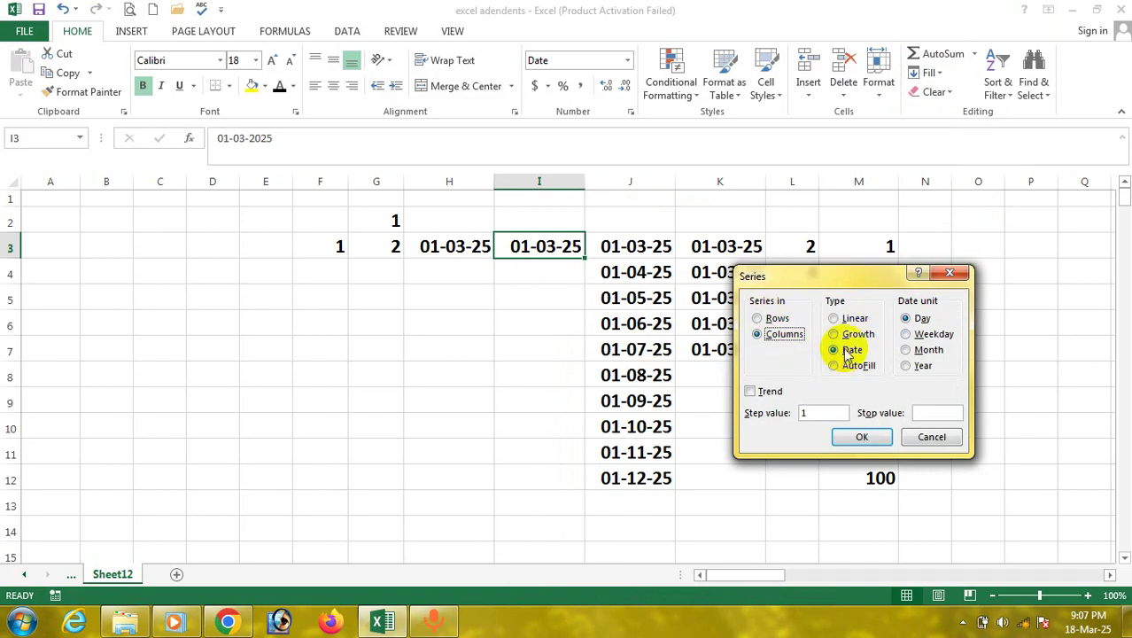
click(912, 334)
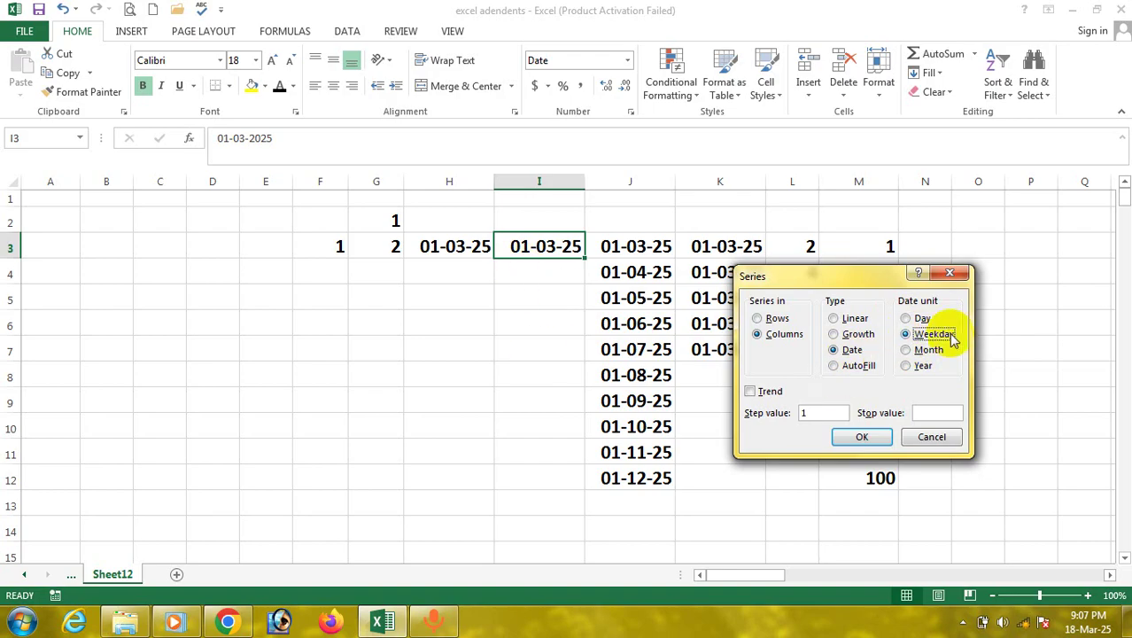
click(930, 413)
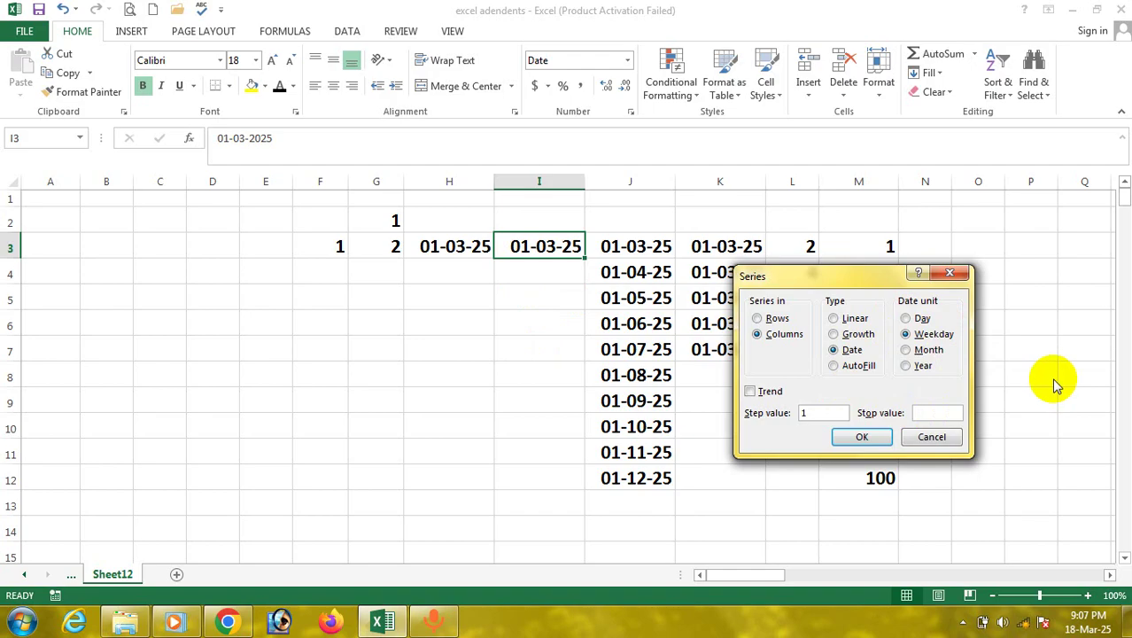
text(1-5-25)
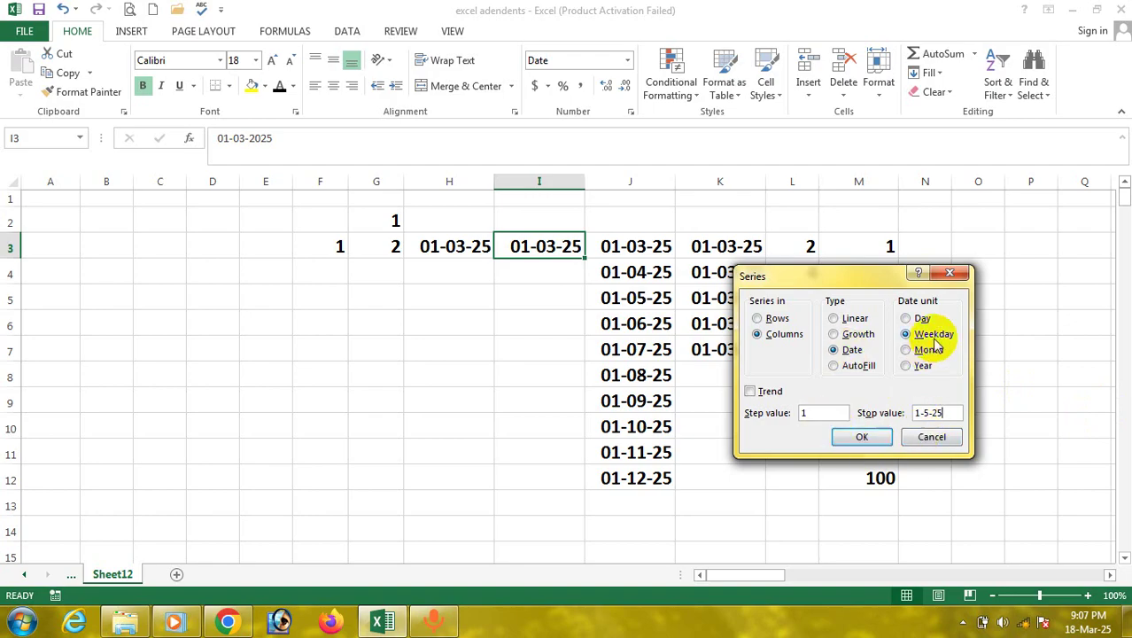
click(862, 436)
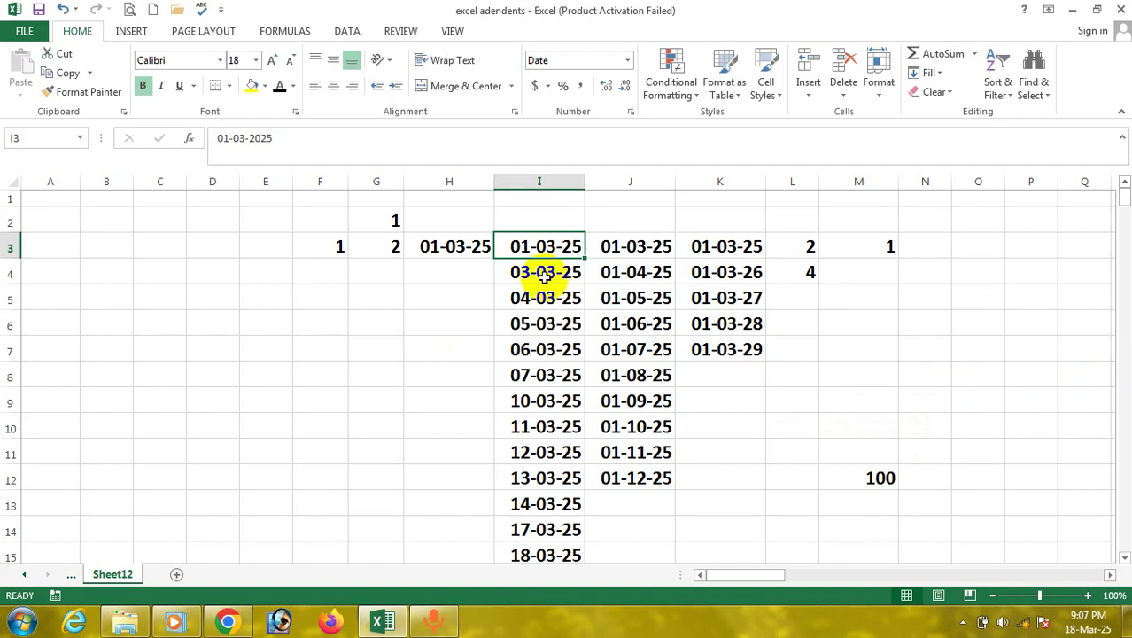
Examine the weekday dates filled down column I to see which calendar days are skipped.
scroll(547, 317, down, 1)
scroll(546, 317, down, 3)
scroll(543, 320, up, 3)
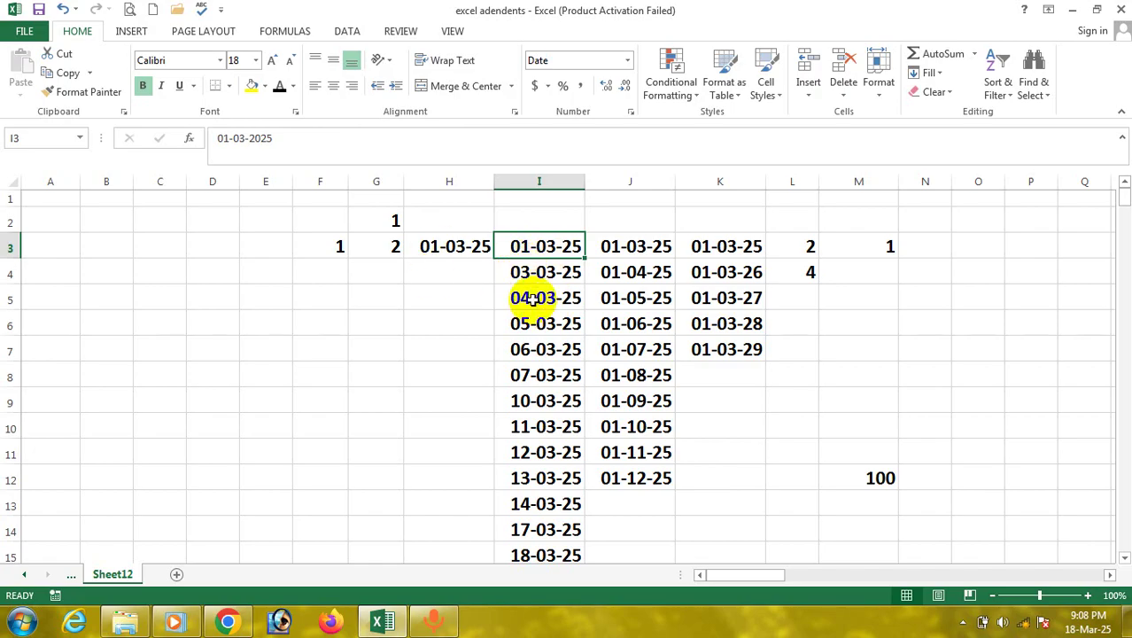
scroll(556, 328, down, 1)
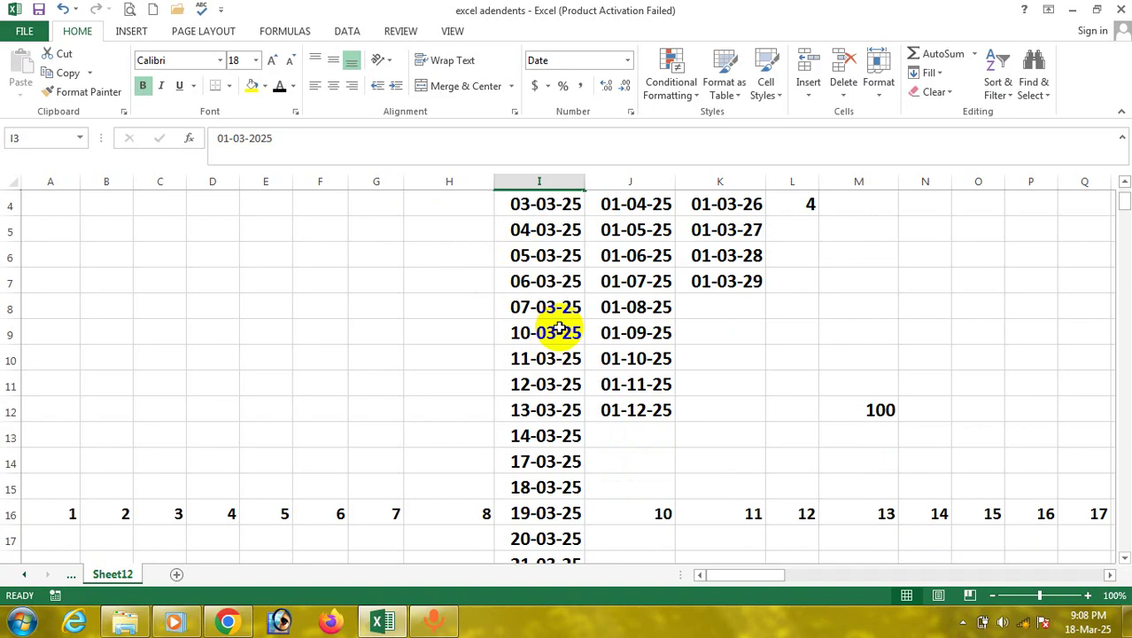
scroll(560, 329, up, 1)
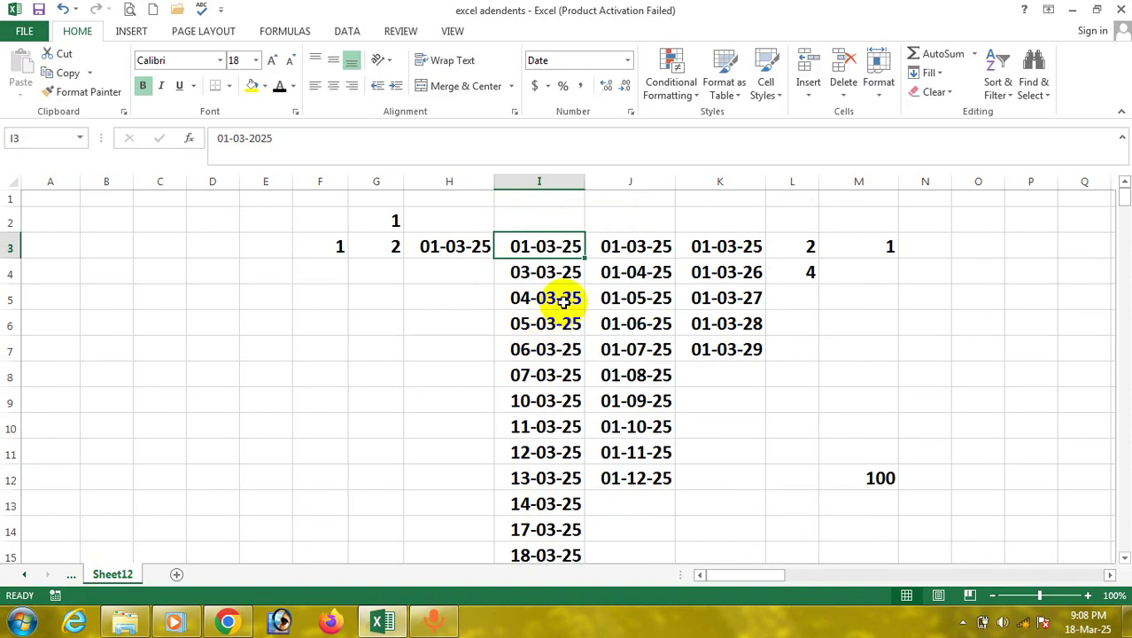
scroll(544, 354, down, 3)
scroll(543, 354, down, 1)
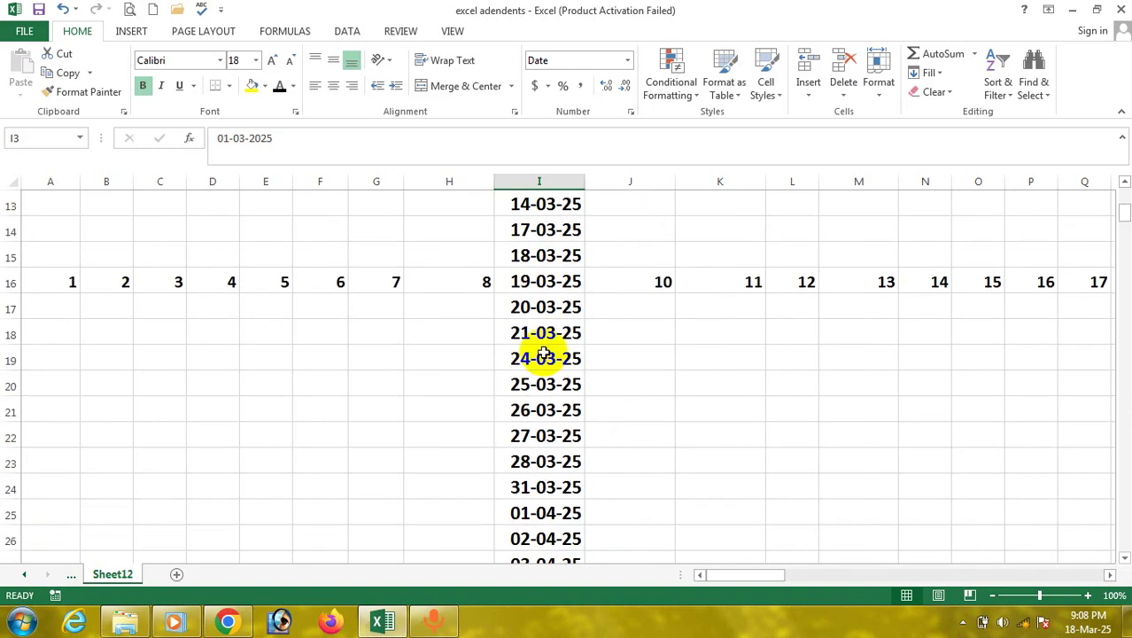
scroll(543, 354, up, 4)
scroll(543, 353, down, 4)
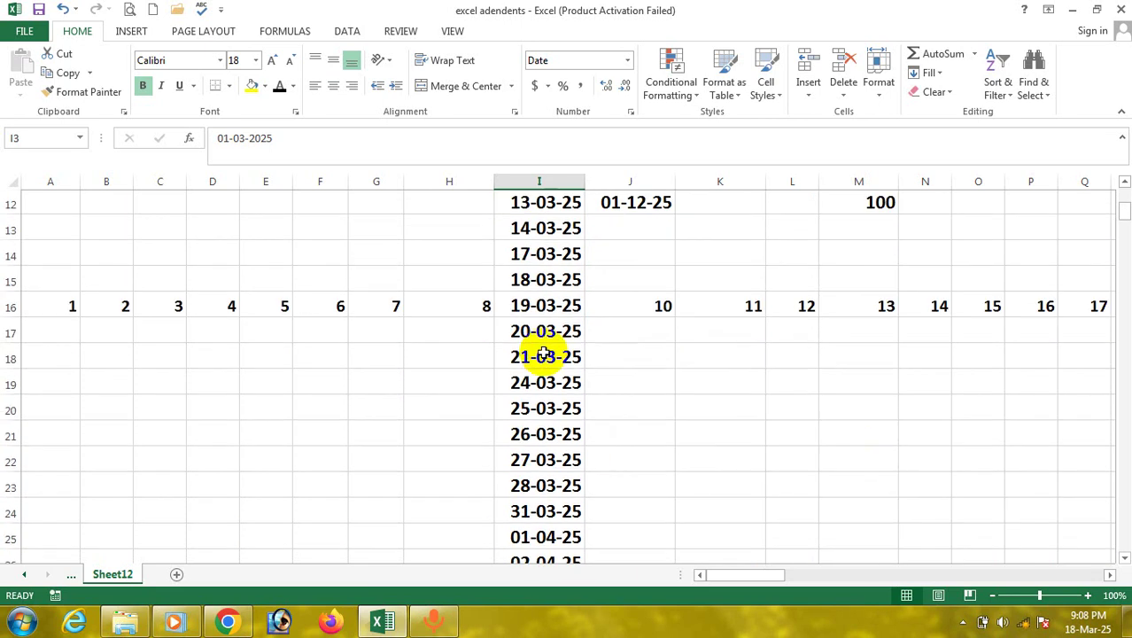
Compare the weekday dates in column I with the system's March 2025 calendar, and undo the fill.
scroll(544, 351, up, 4)
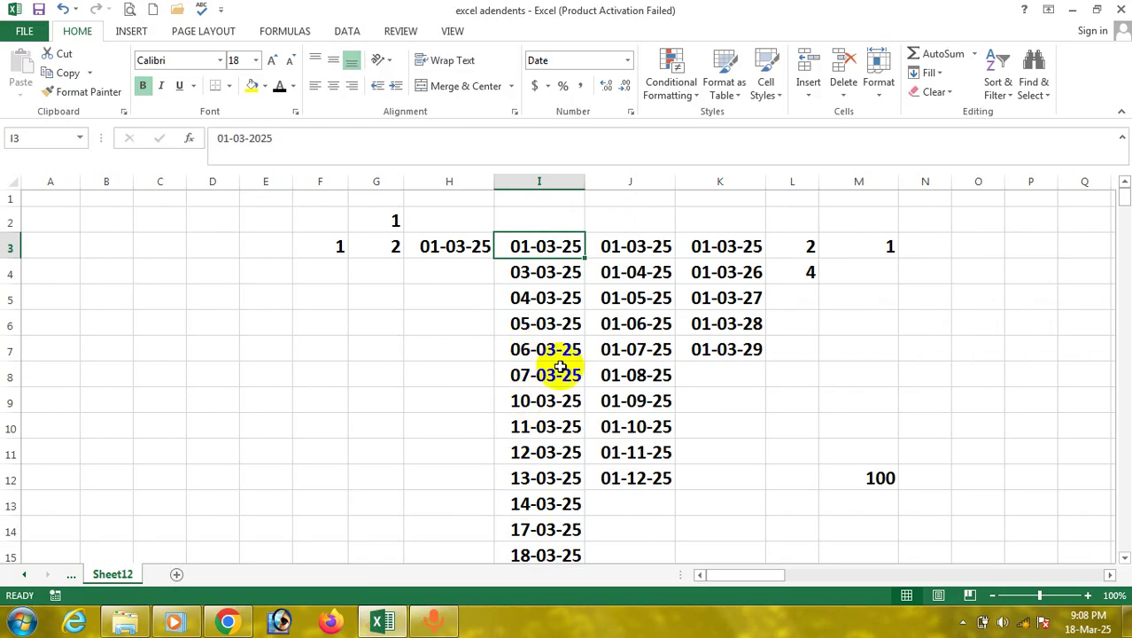
click(1074, 624)
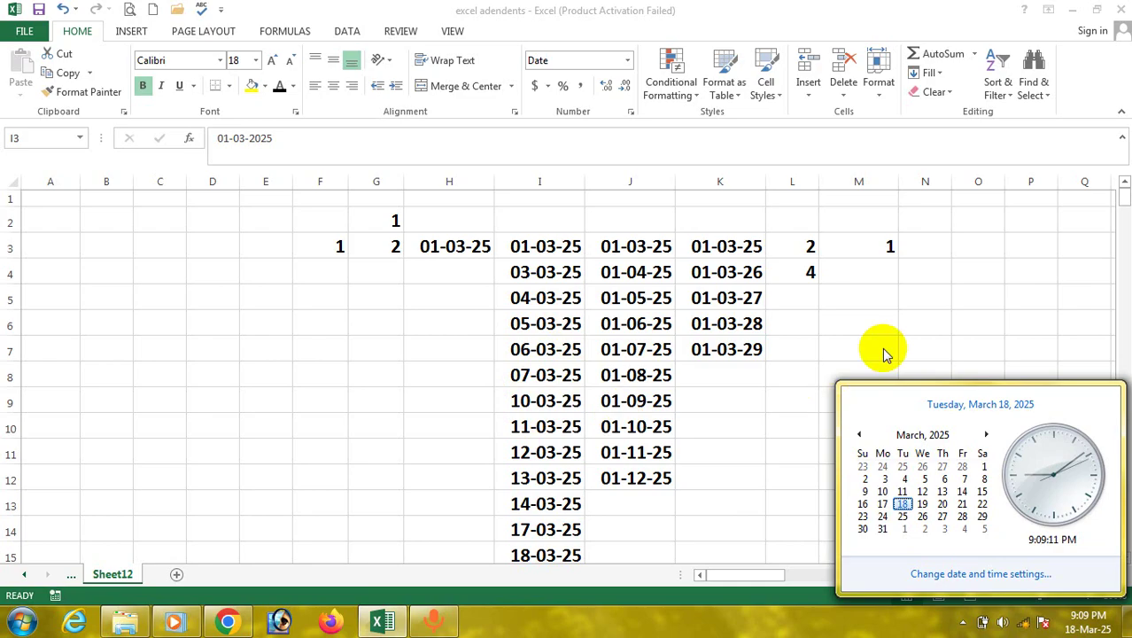
click(833, 396)
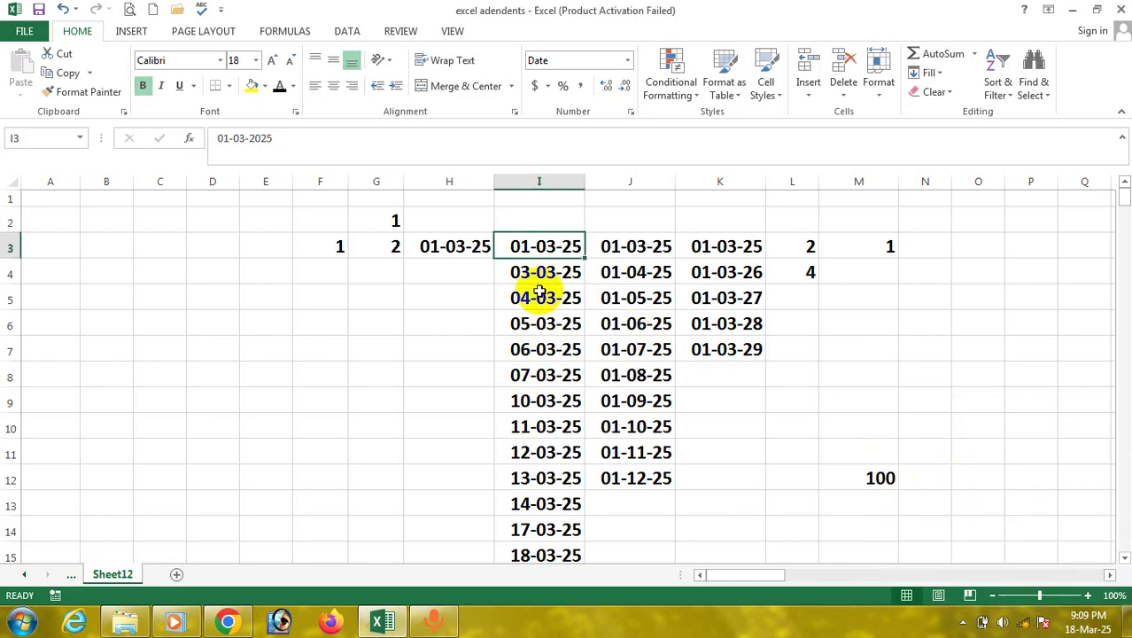
key(ctrl+z)
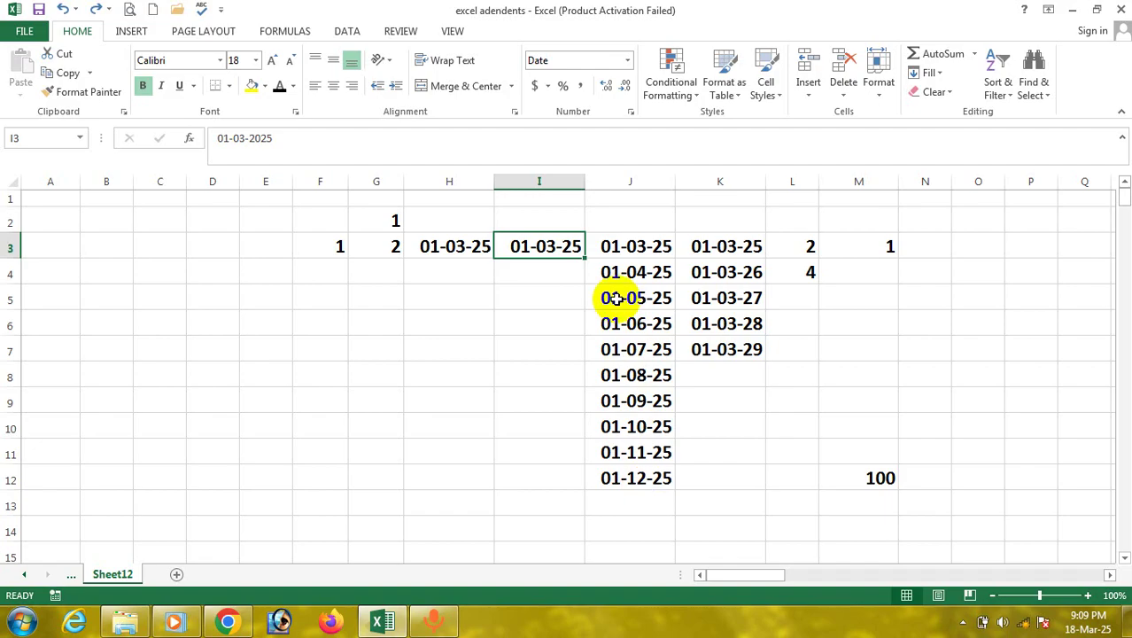
Clear J4:J12 and fill a date series down column J from J3 by month, with step value 1 and stop value 1-12-25.
drag(617, 273, 615, 478)
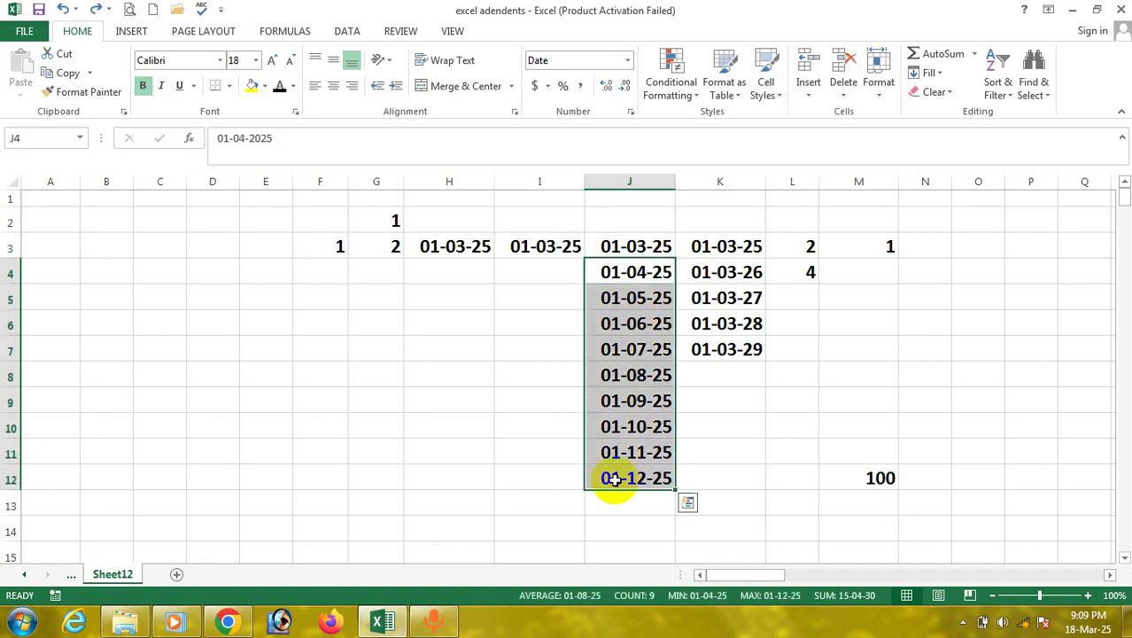
key(Delete)
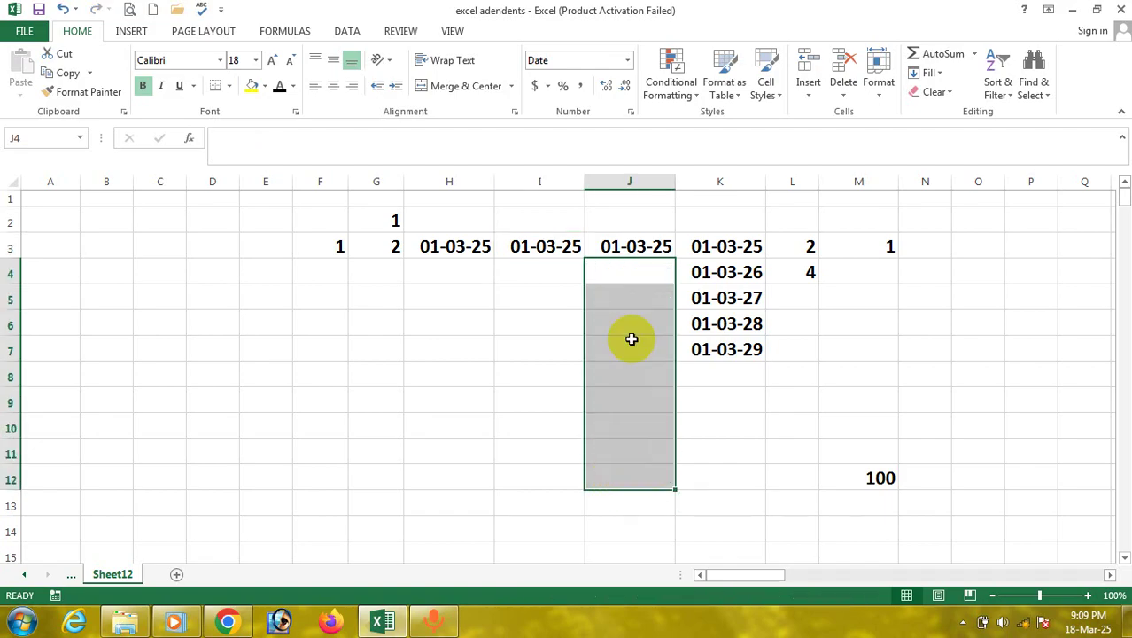
click(636, 248)
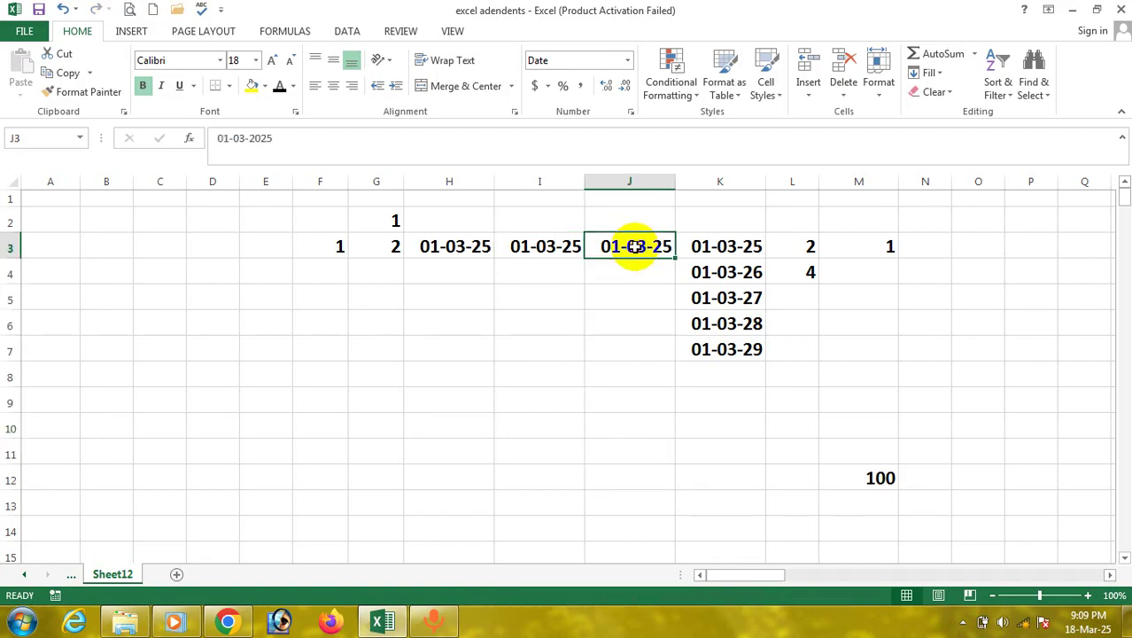
click(934, 73)
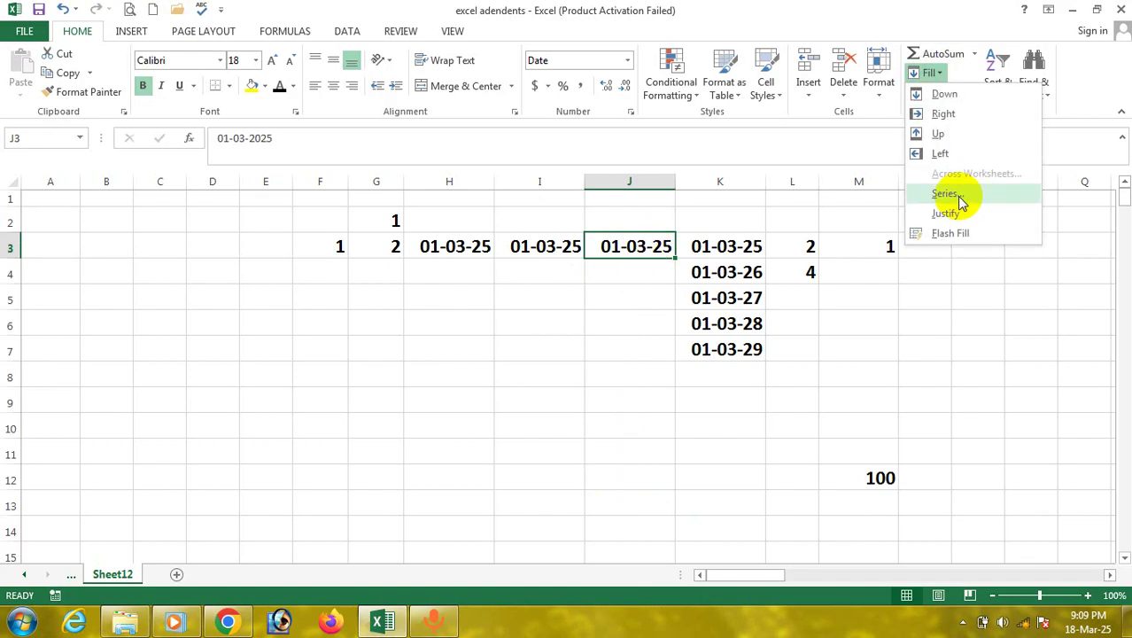
click(956, 193)
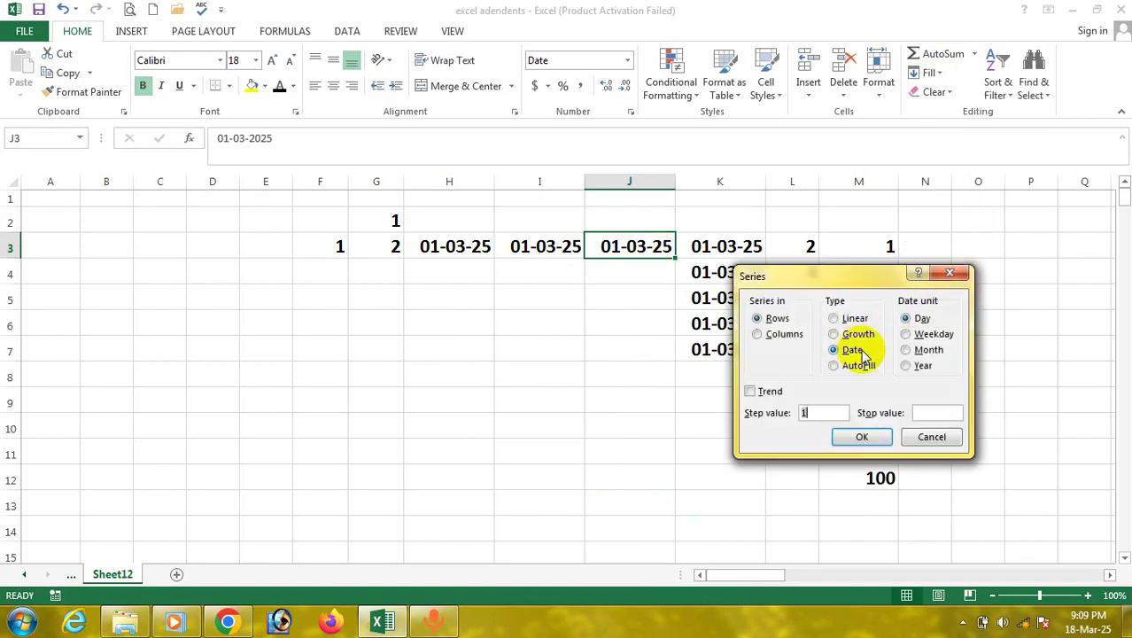
click(917, 349)
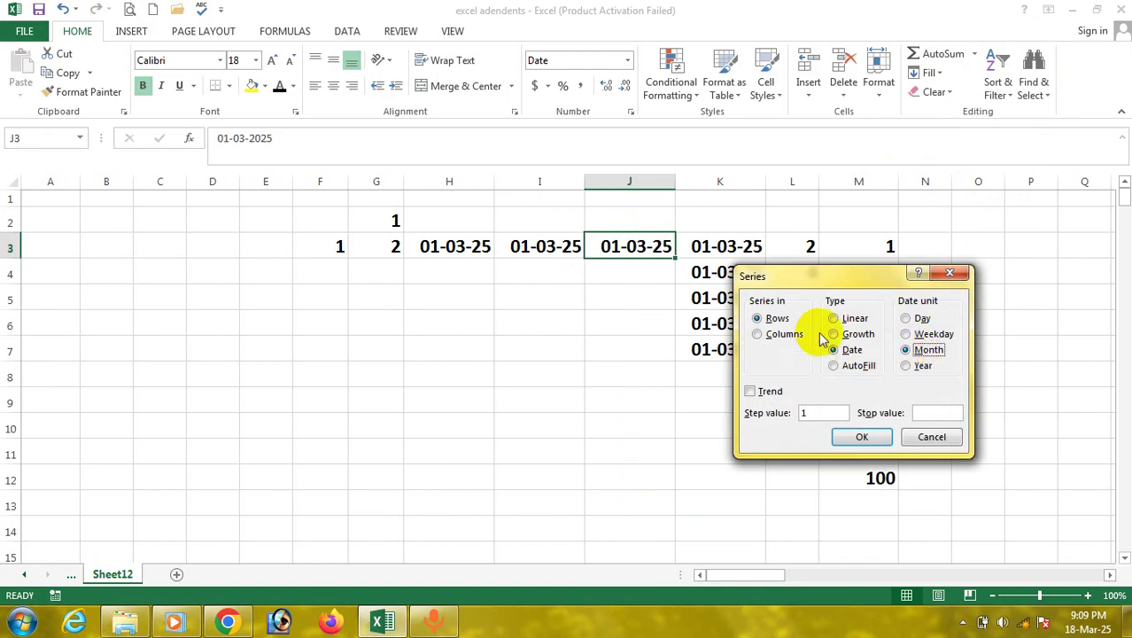
click(768, 333)
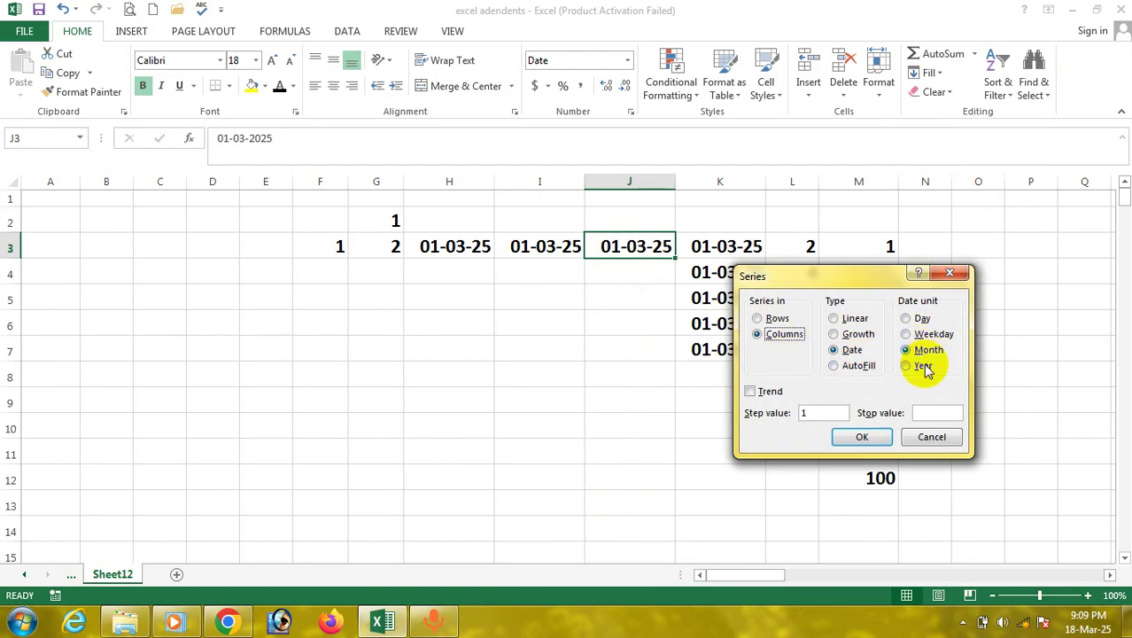
click(925, 411)
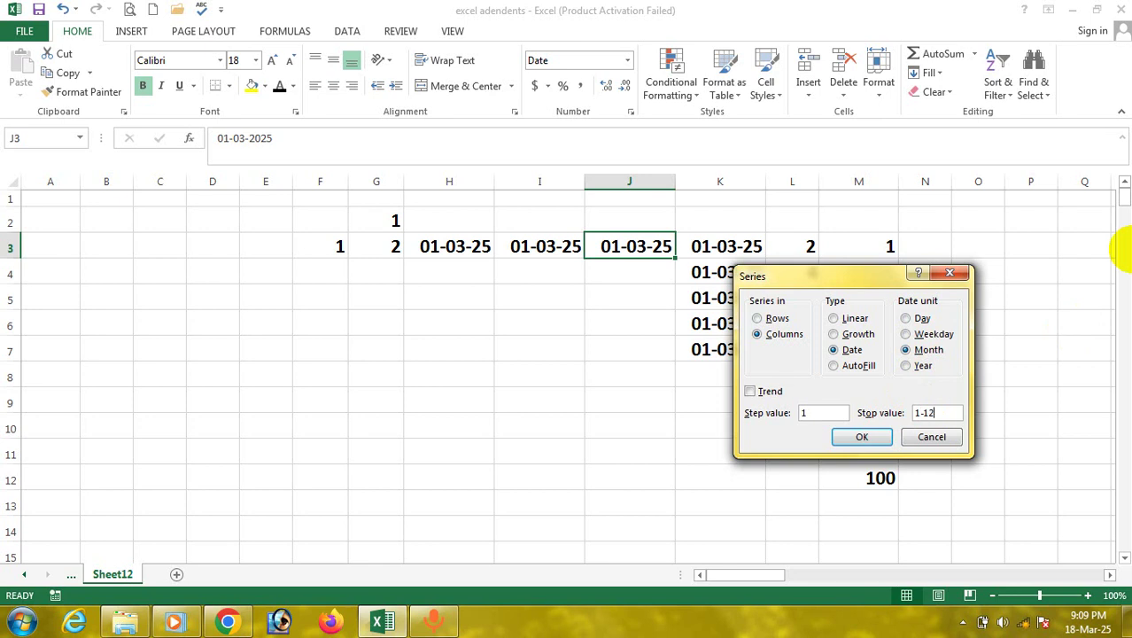
text(1-12-25)
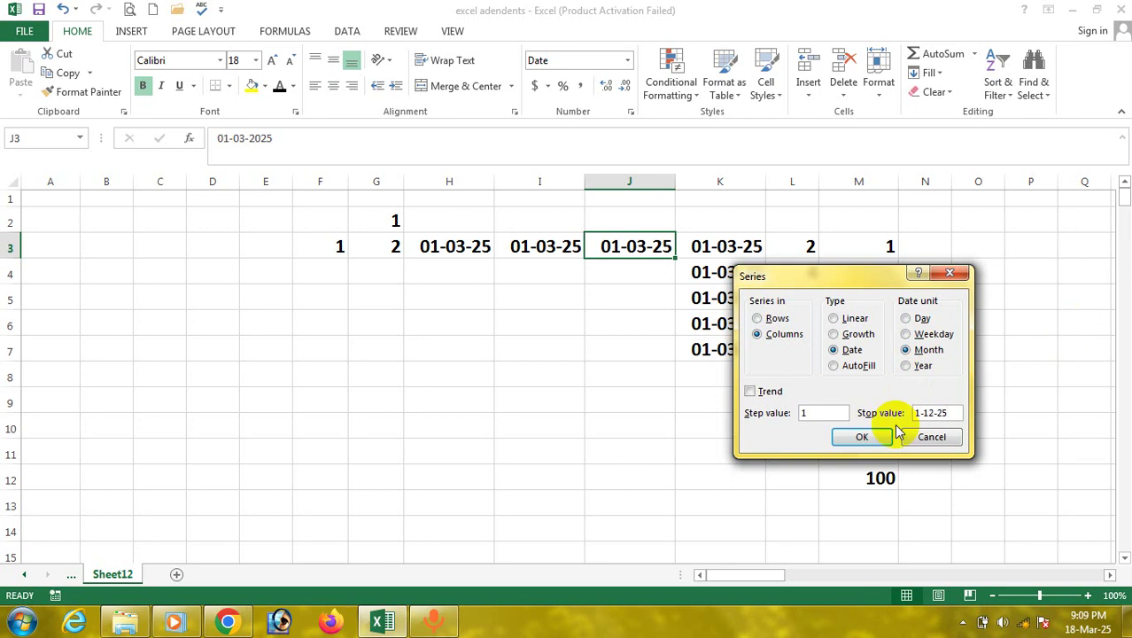
click(861, 435)
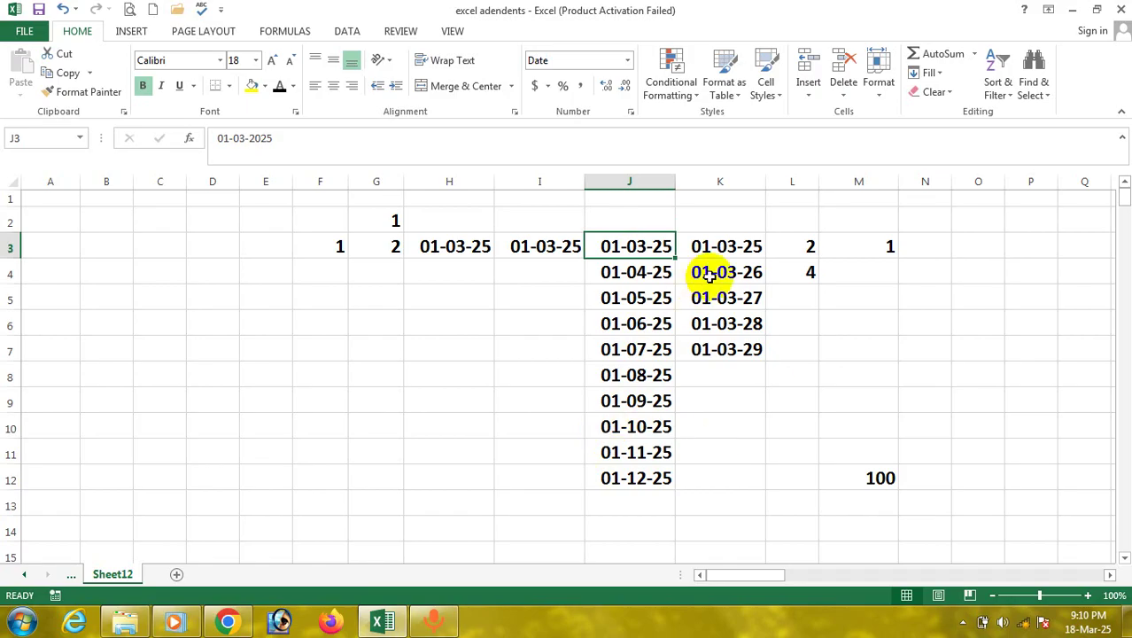
Clear K4:K7 and fill a date series down column K from K3 by year, with step value 1 and stop value 1-3-29.
drag(711, 273, 718, 354)
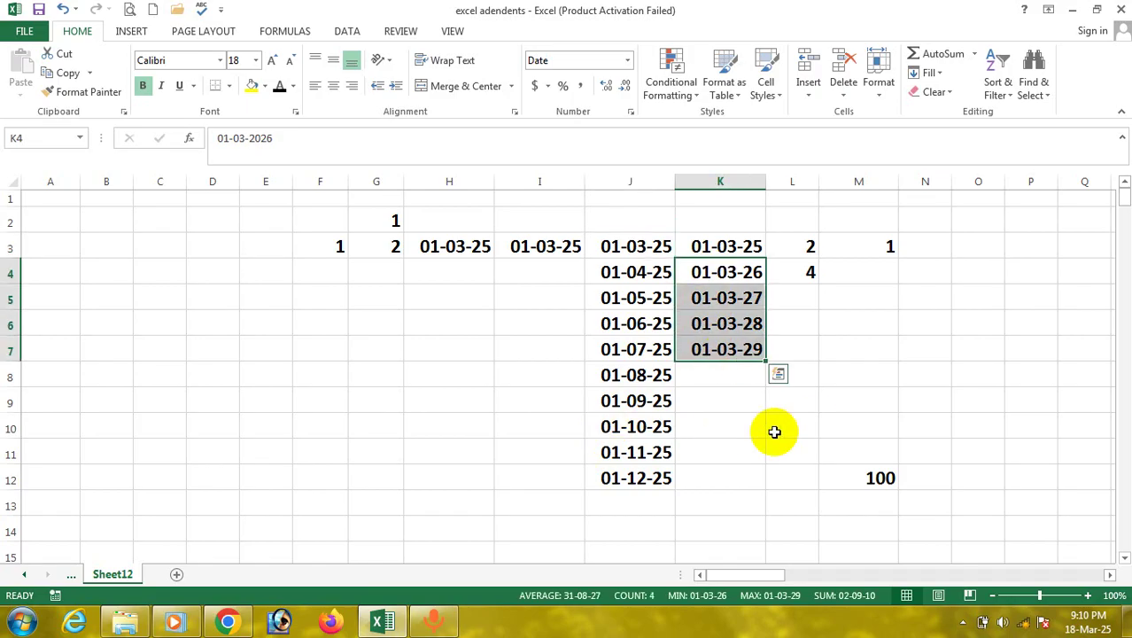
key(Delete)
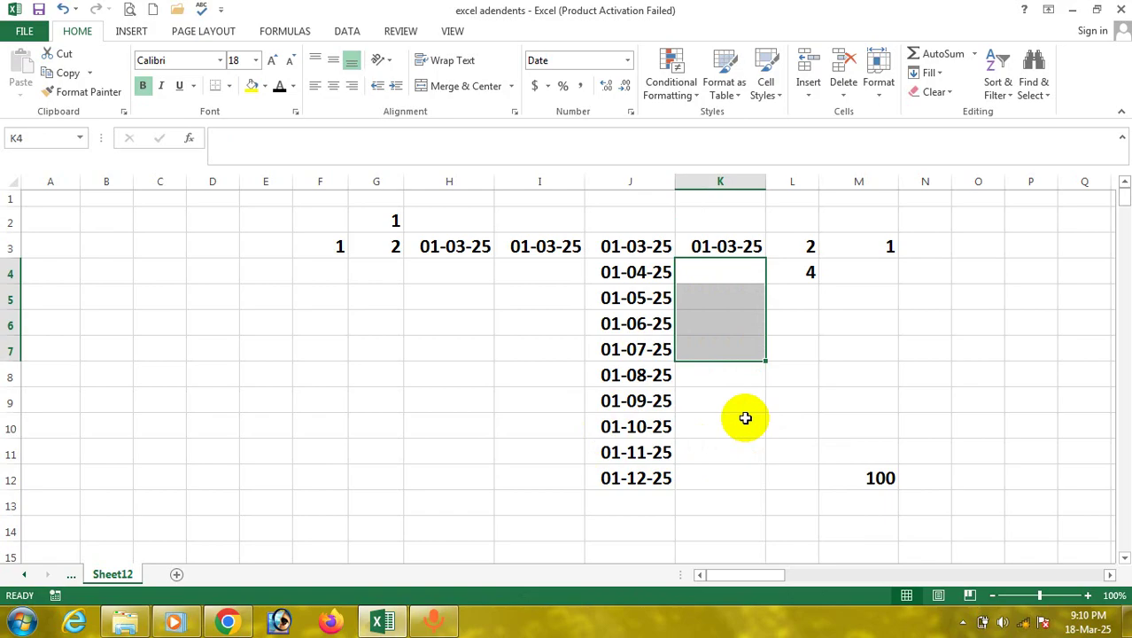
click(728, 247)
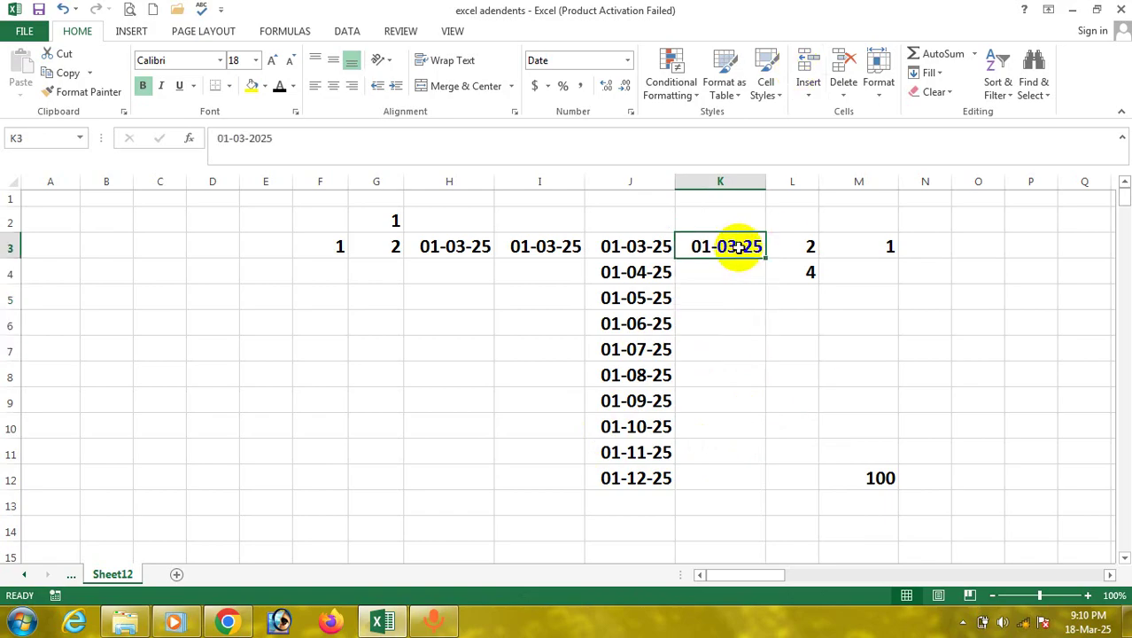
click(930, 72)
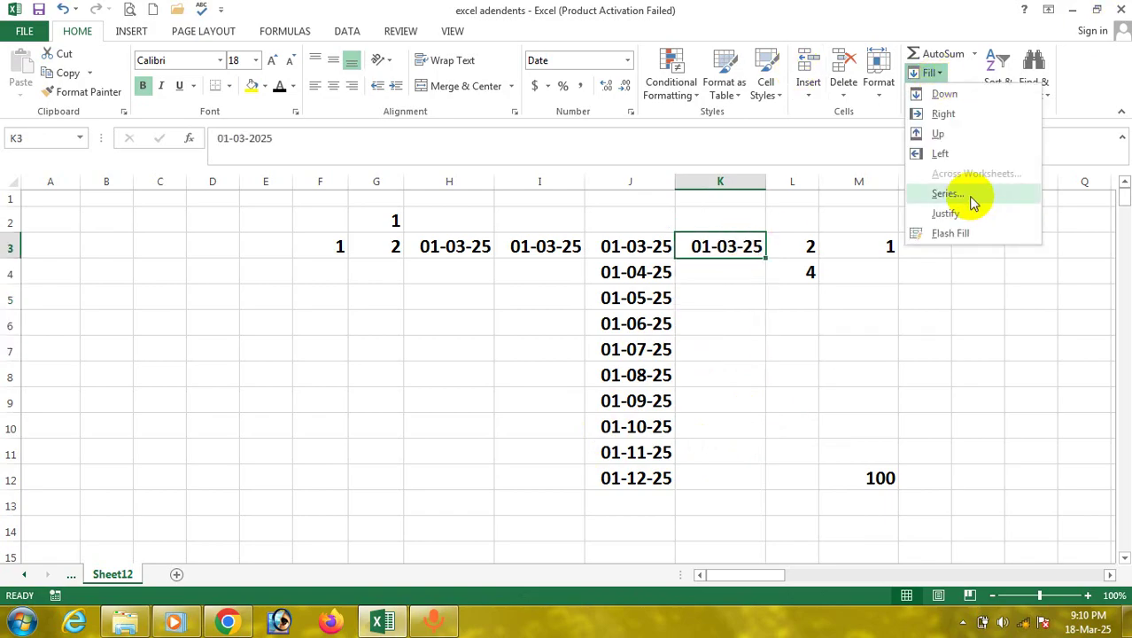
click(972, 197)
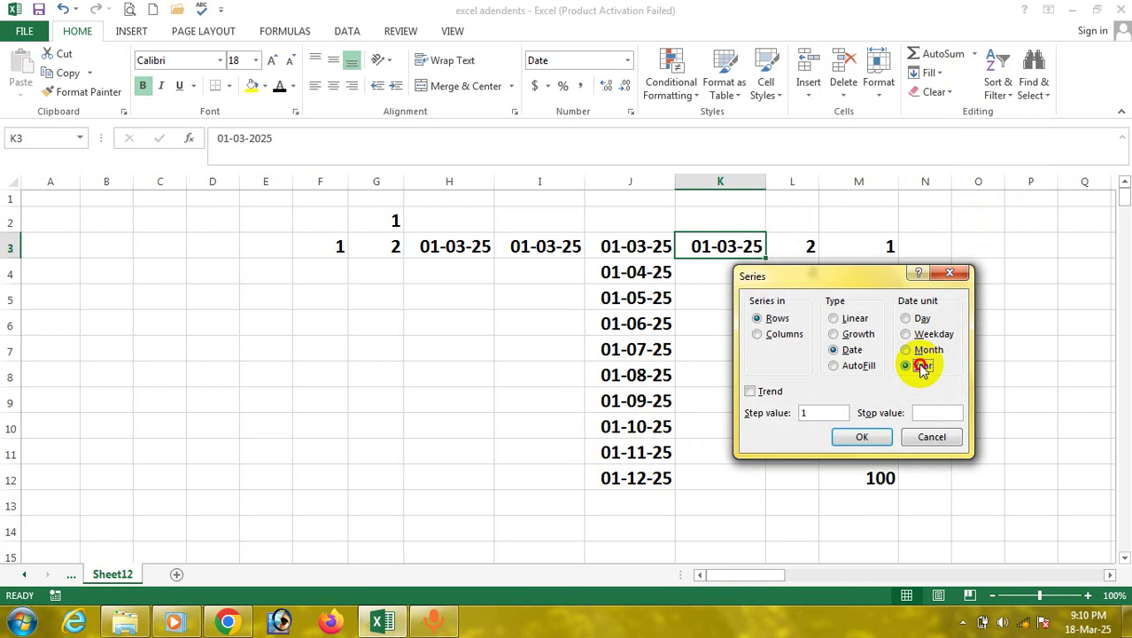
click(761, 336)
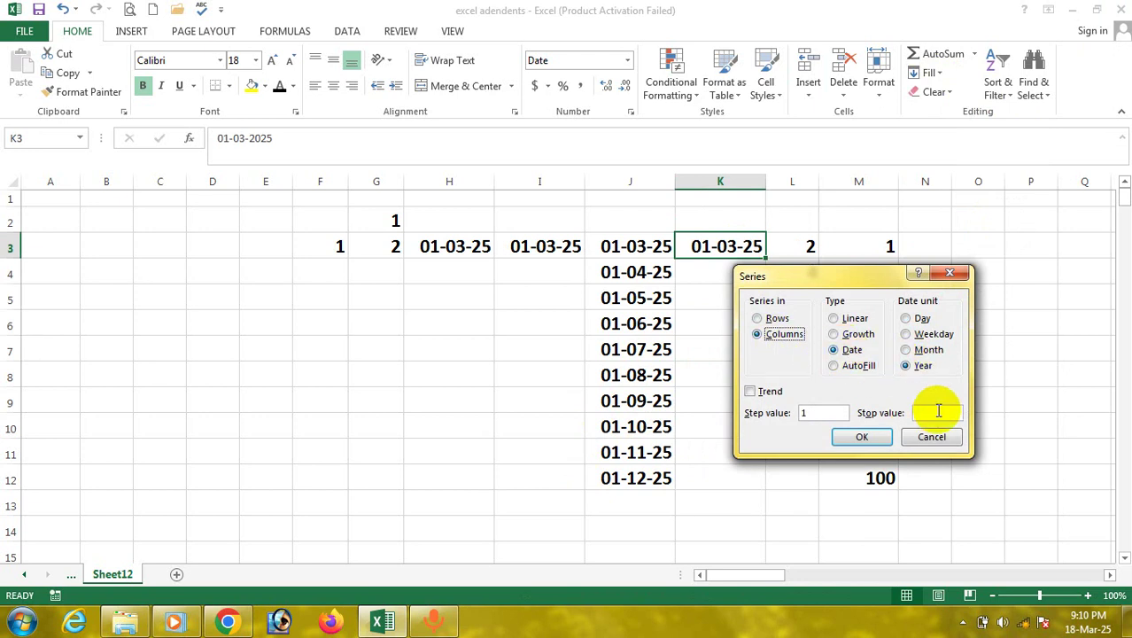
click(957, 401)
text(1-)
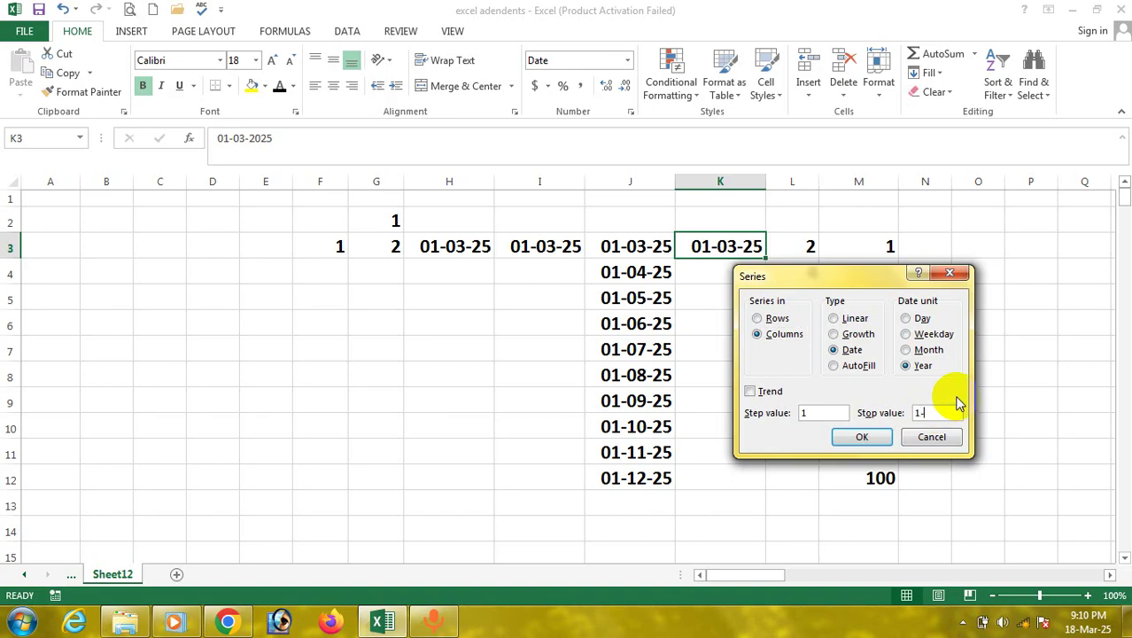
text(3-29)
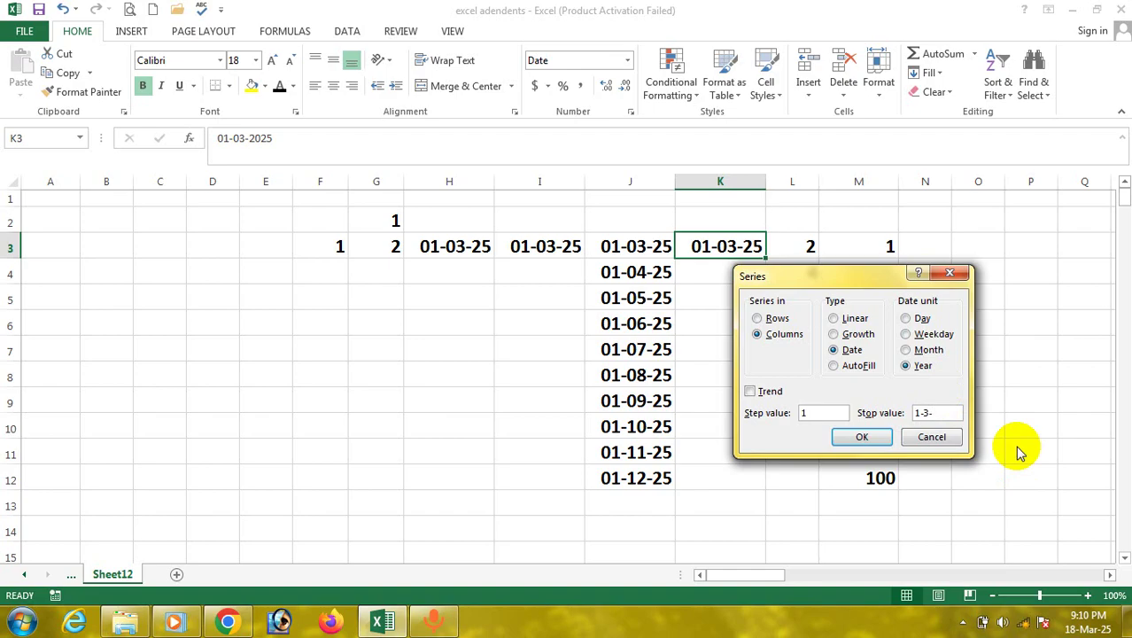
click(863, 437)
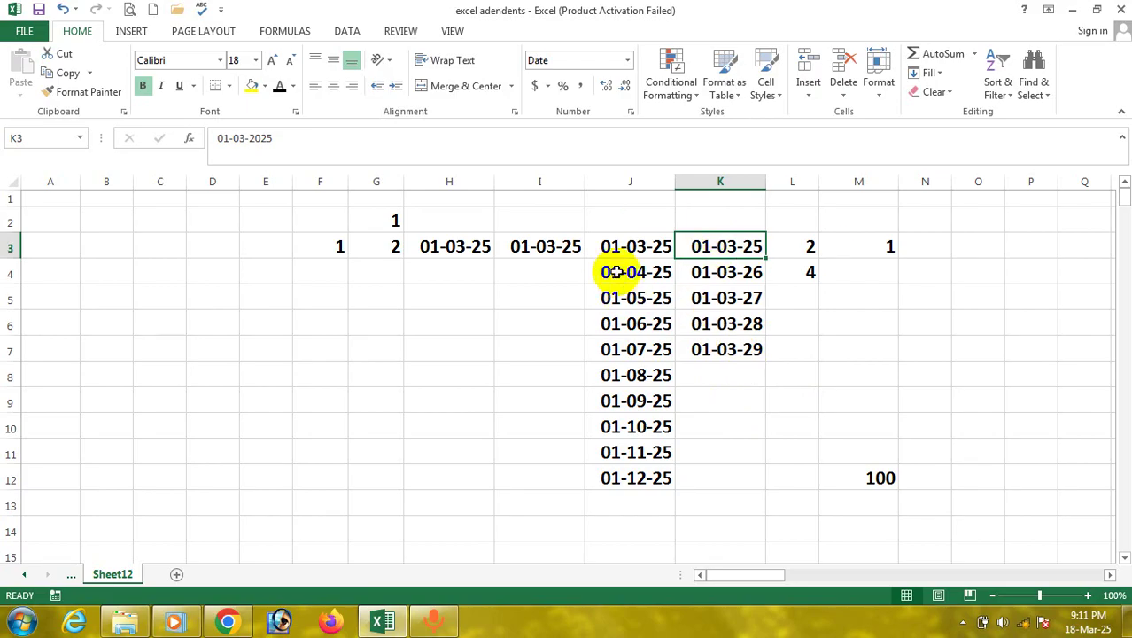
Clear the monthly and yearly dates below row 3 in columns J and K, from J4 to K13.
drag(616, 272, 682, 490)
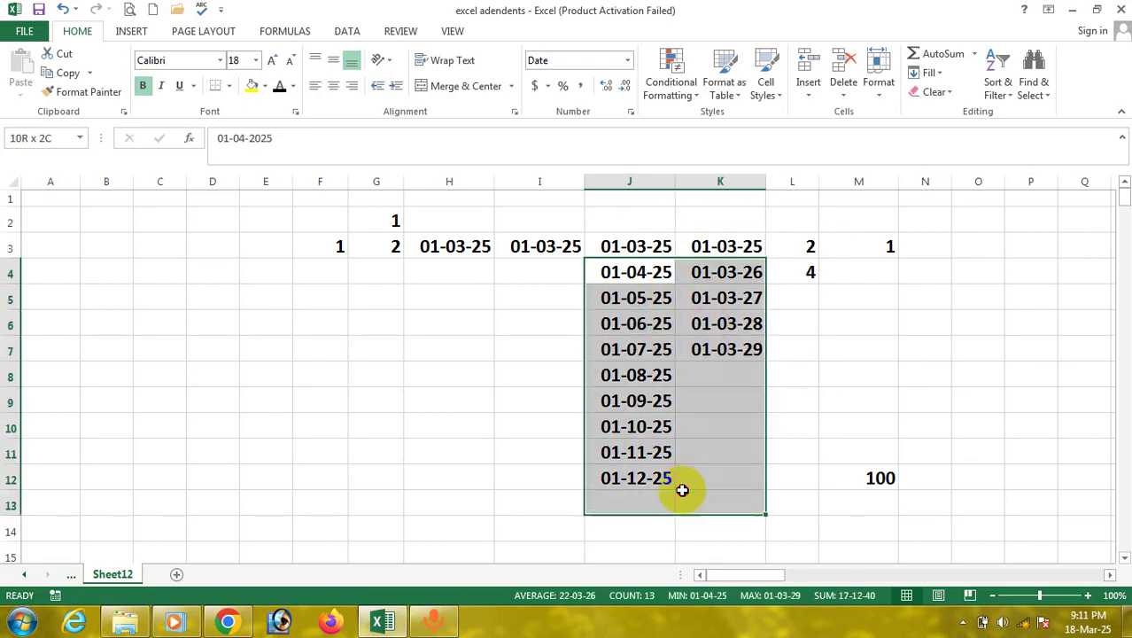
key(Delete)
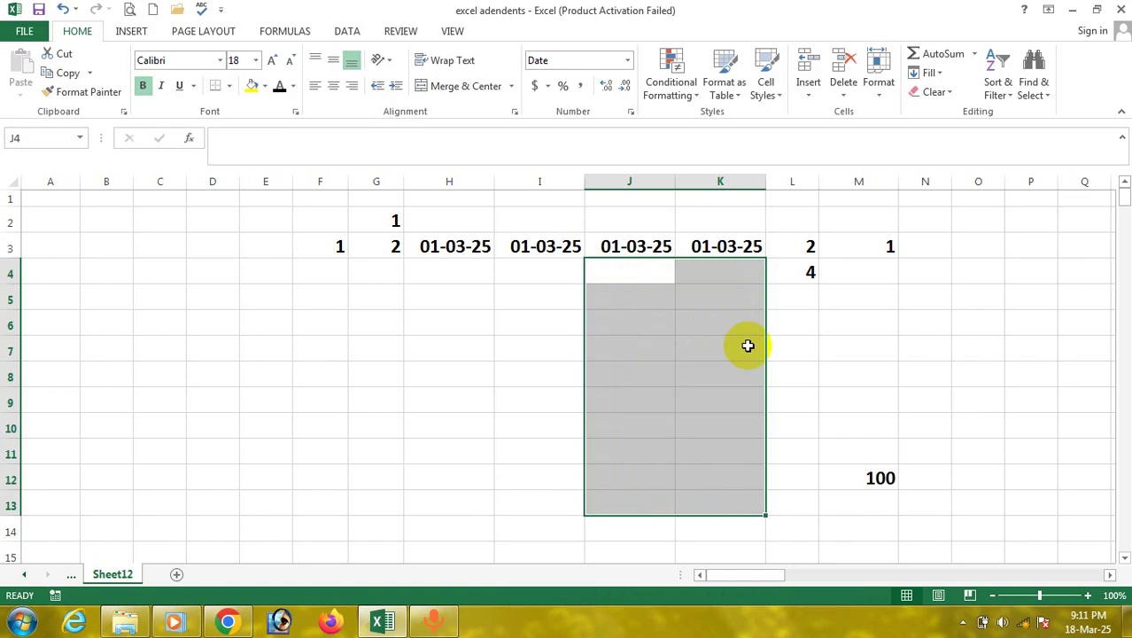
Fill L3:L12 down the column with an AutoFill type series based on the starting values 2 and 4.
click(805, 268)
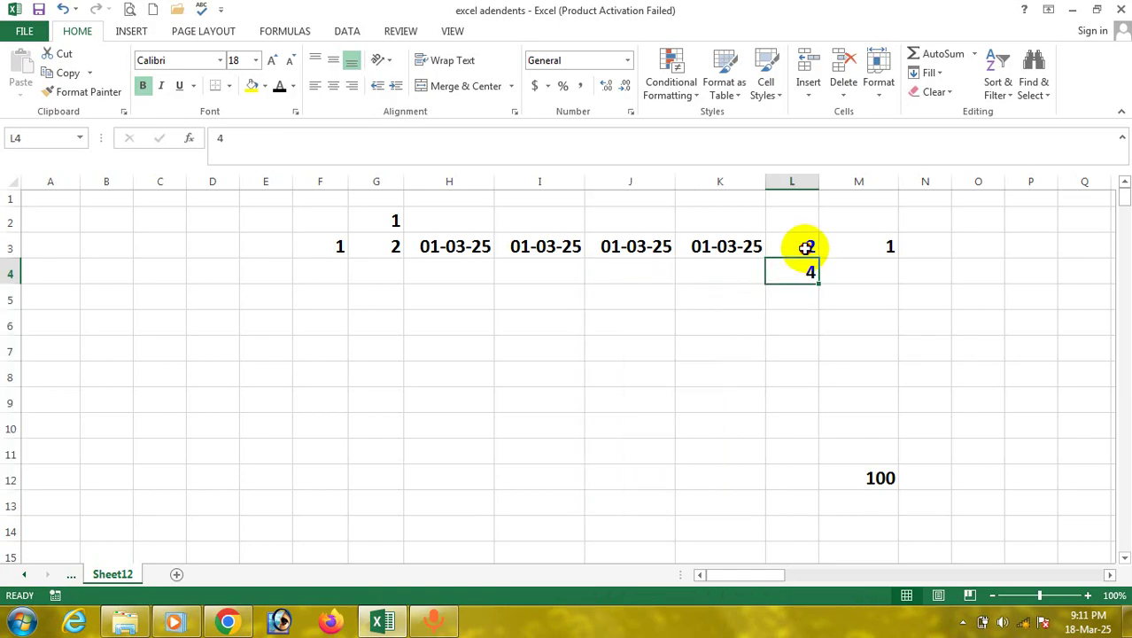
drag(806, 248, 788, 469)
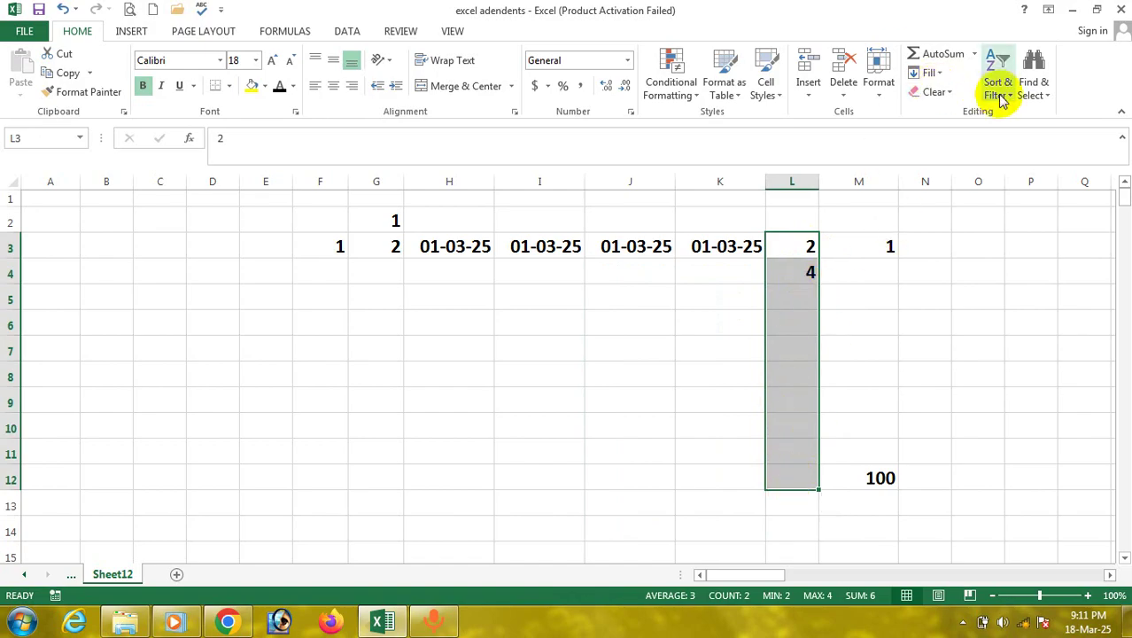
click(928, 72)
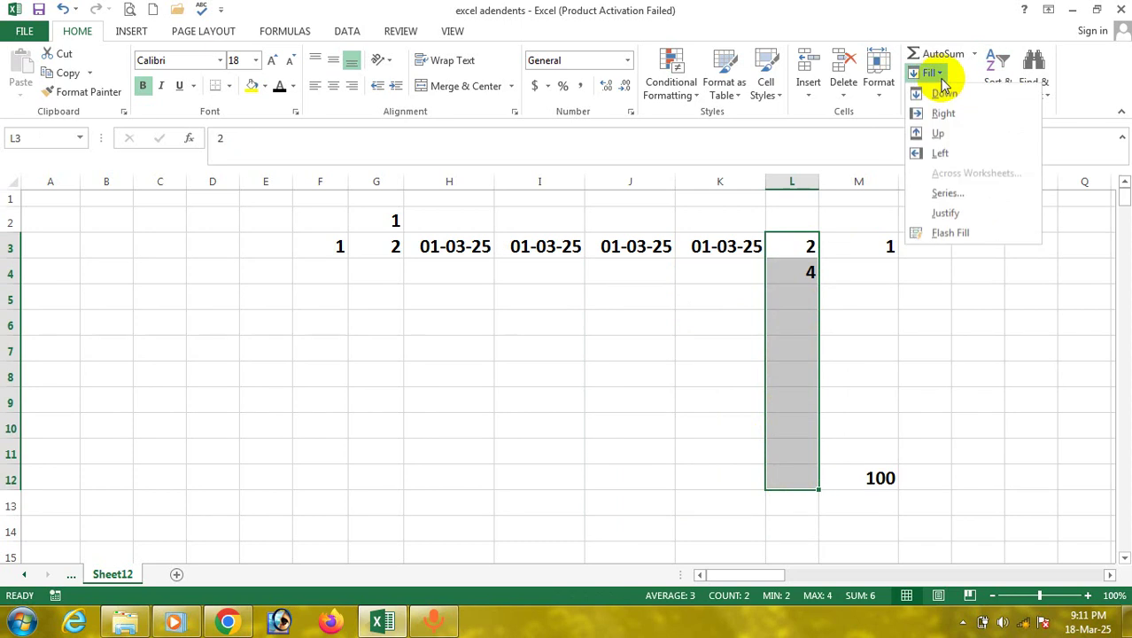
click(947, 195)
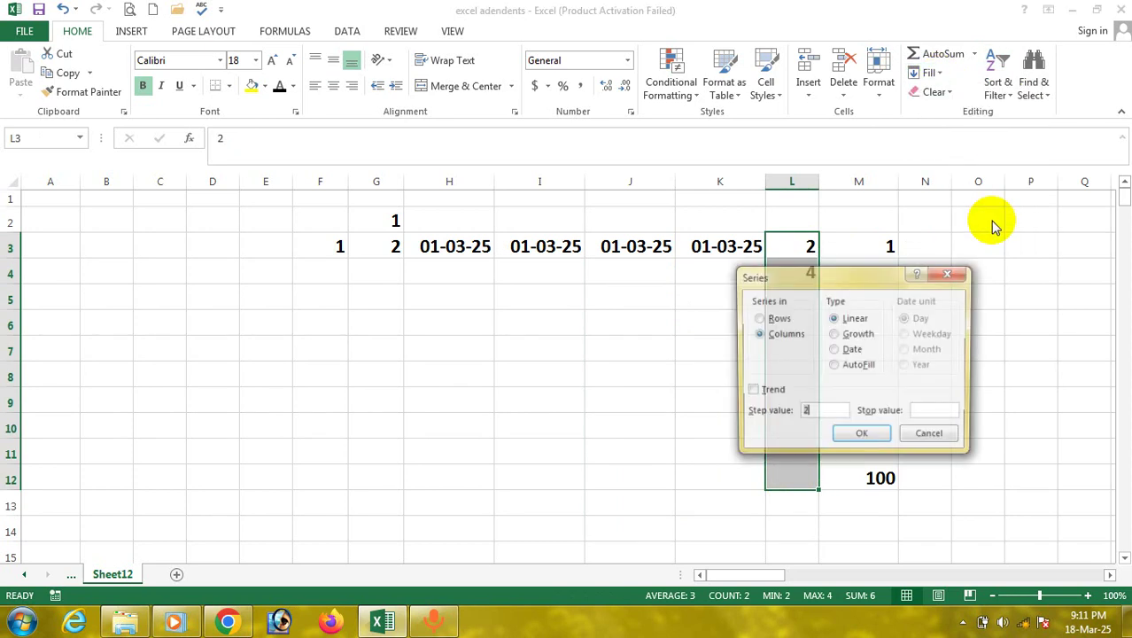
drag(868, 280, 968, 238)
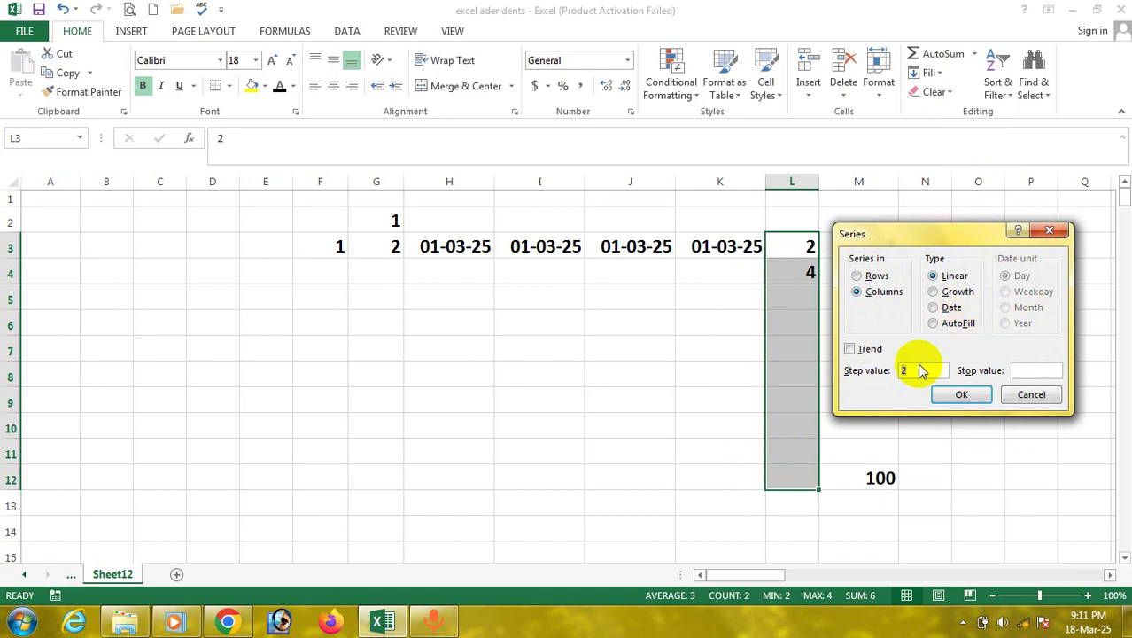
click(952, 322)
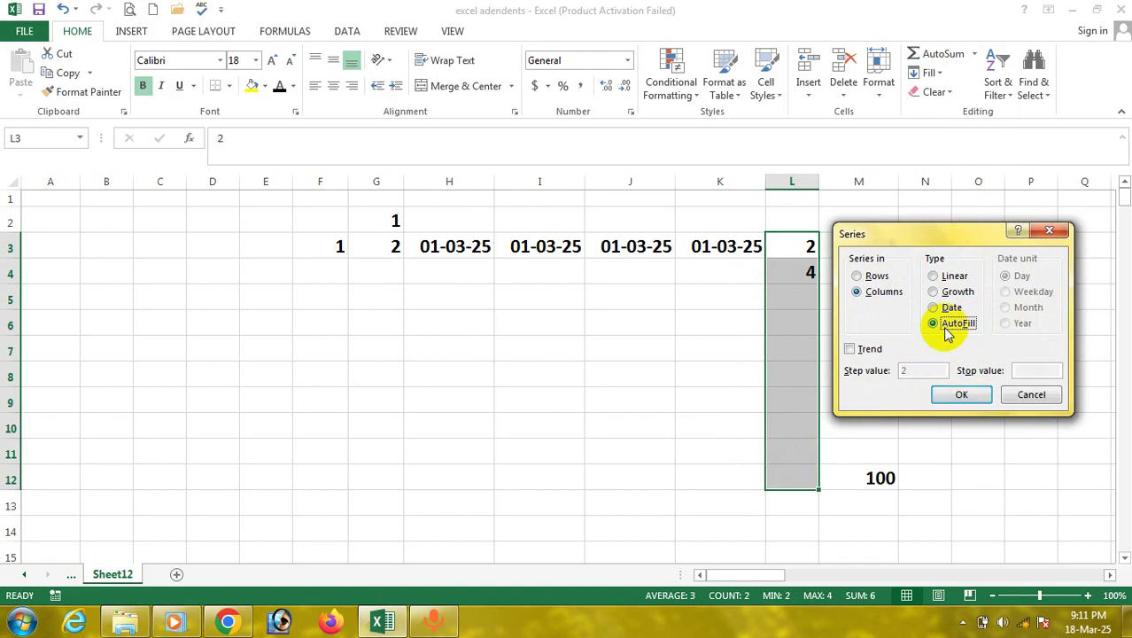
click(961, 395)
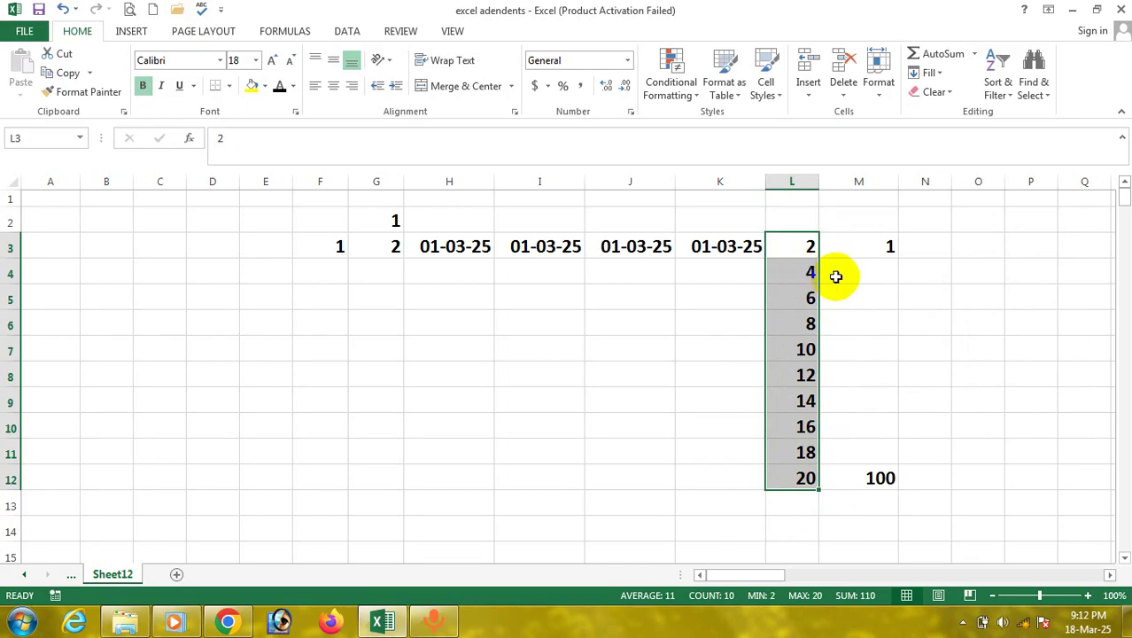
Fill M3:M12 down the column with a linear Trend series running from 1 to 100.
click(883, 248)
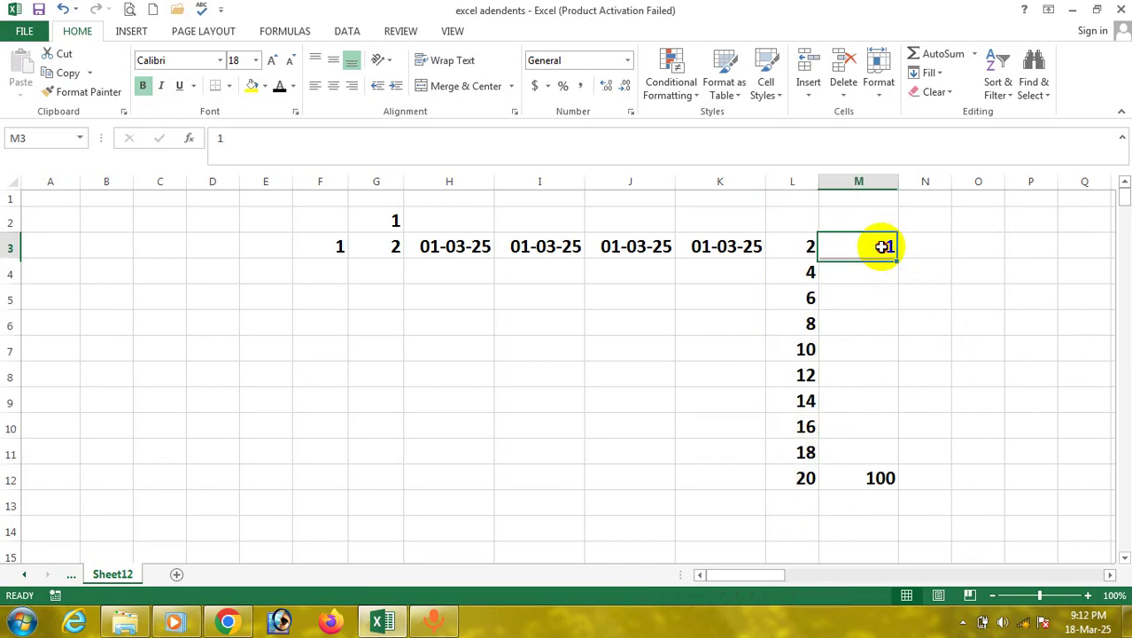
drag(883, 247, 864, 330)
drag(865, 461, 866, 474)
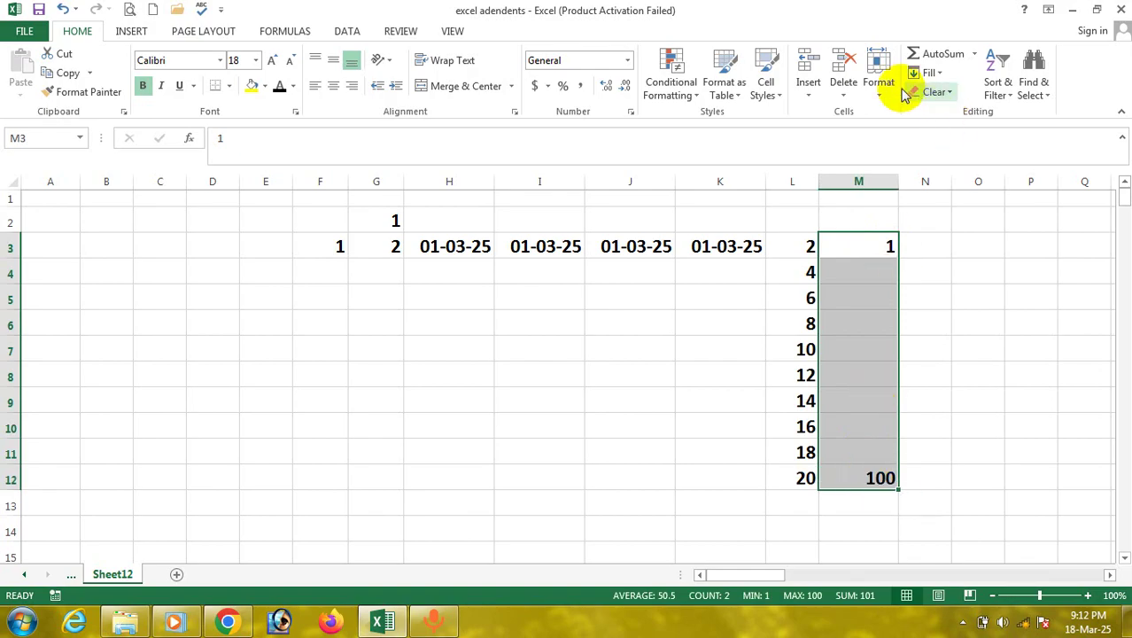
click(937, 75)
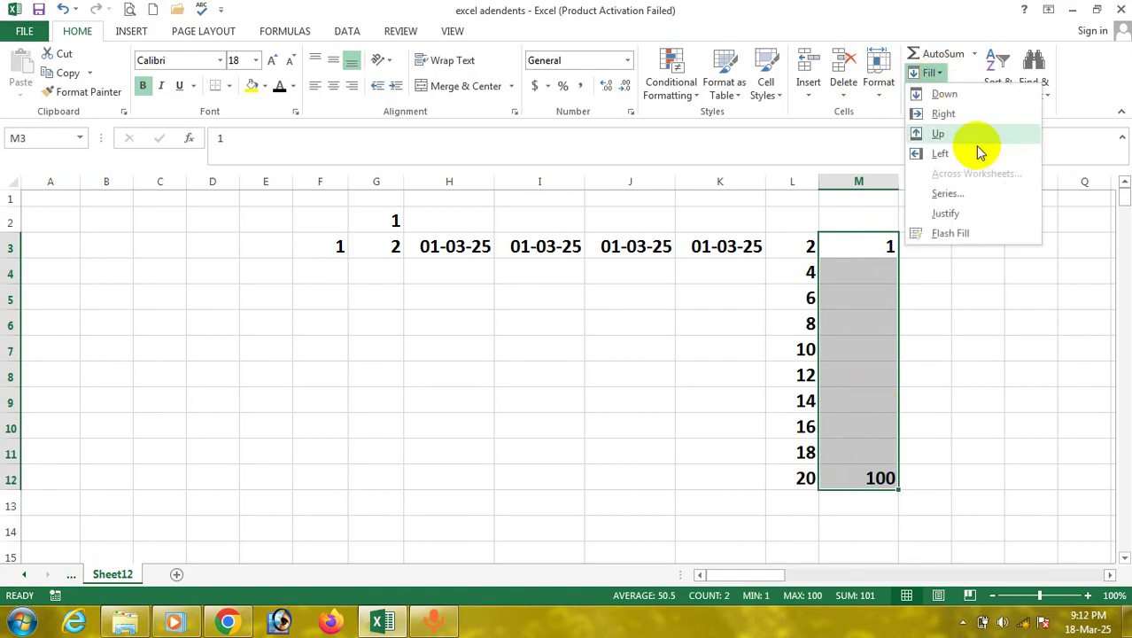
click(979, 199)
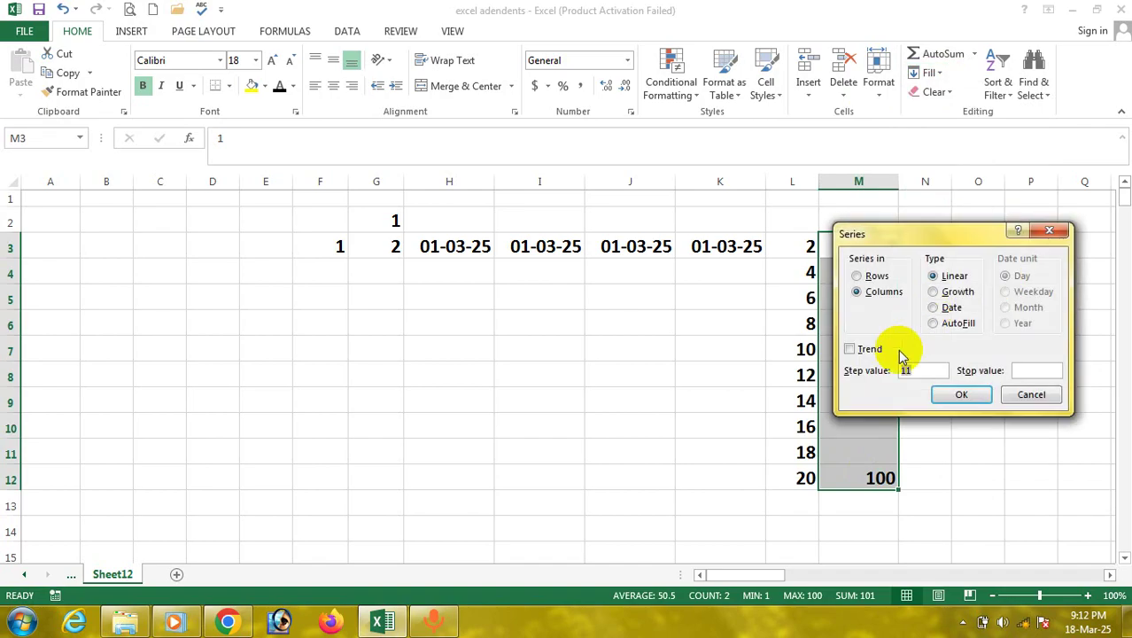
click(852, 350)
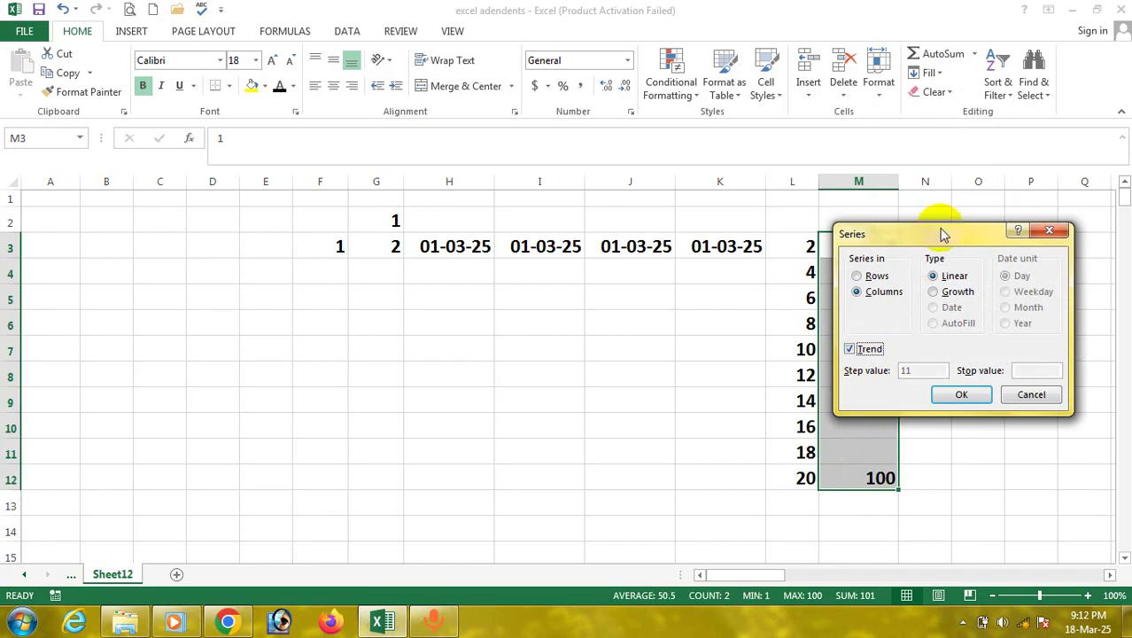
drag(943, 233, 586, 174)
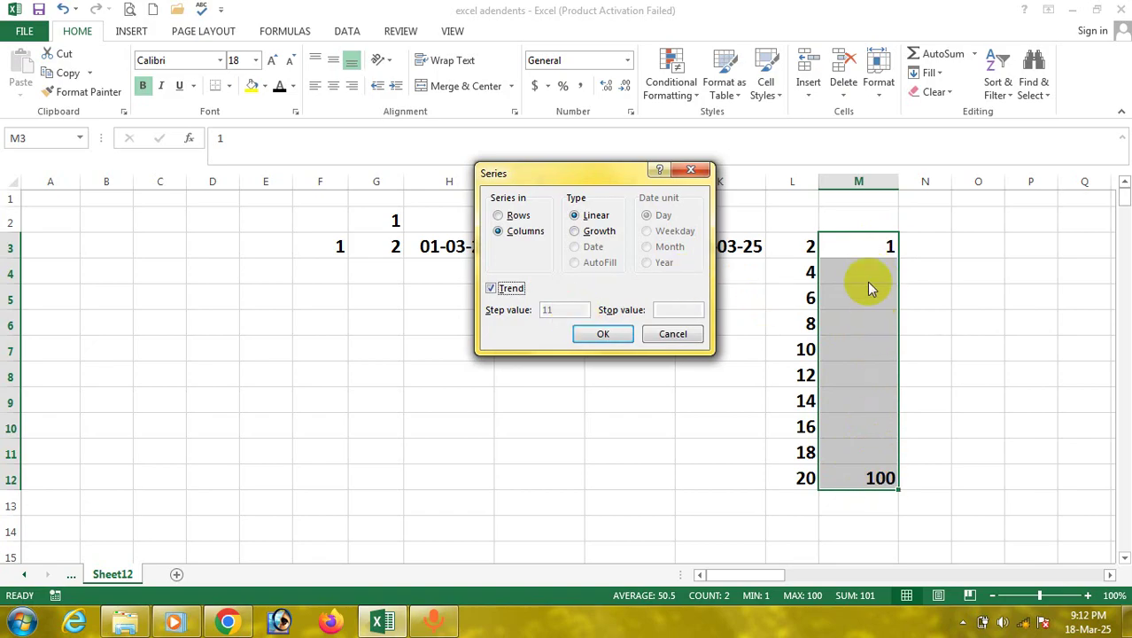
click(602, 337)
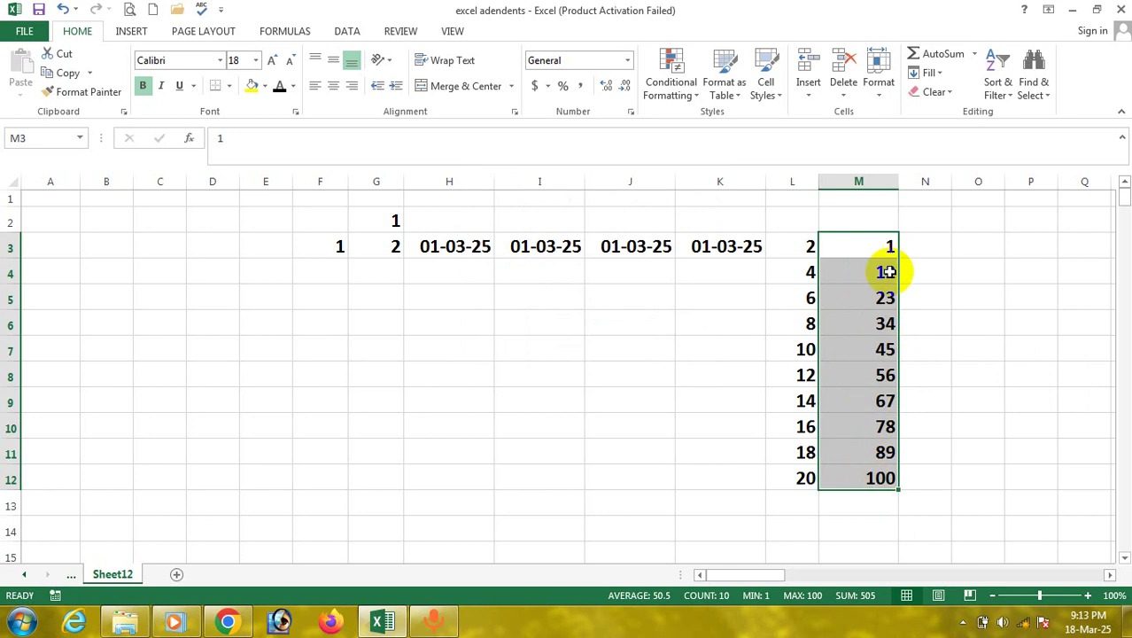
Undo the trend fill in column M and set the end value in M12 to 200.
key(ctrl+z)
click(882, 477)
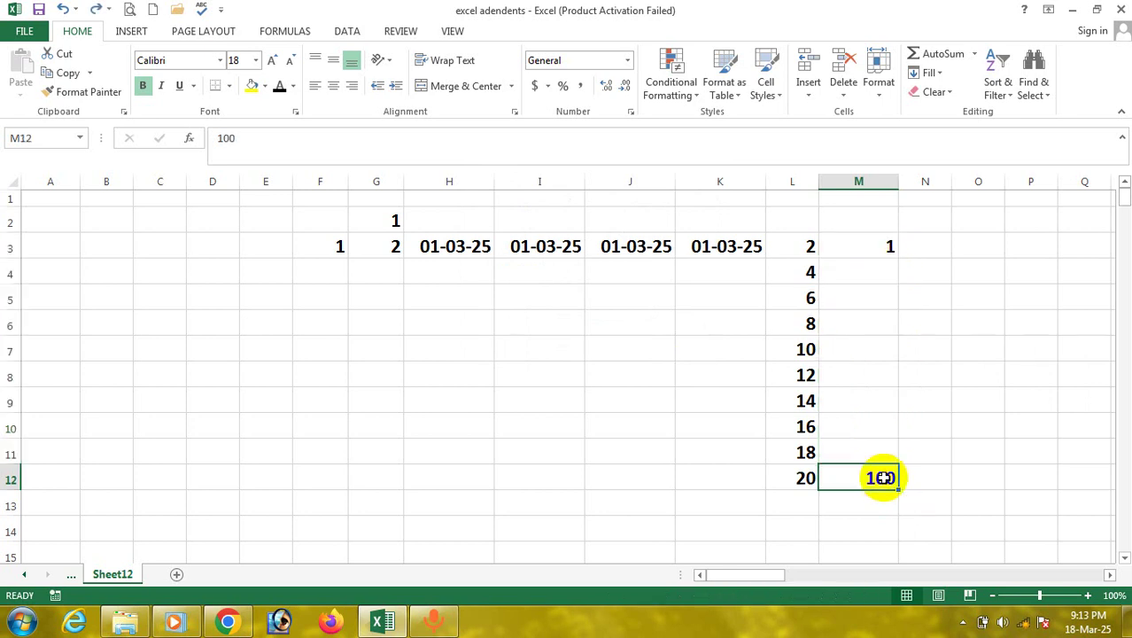
text(200)
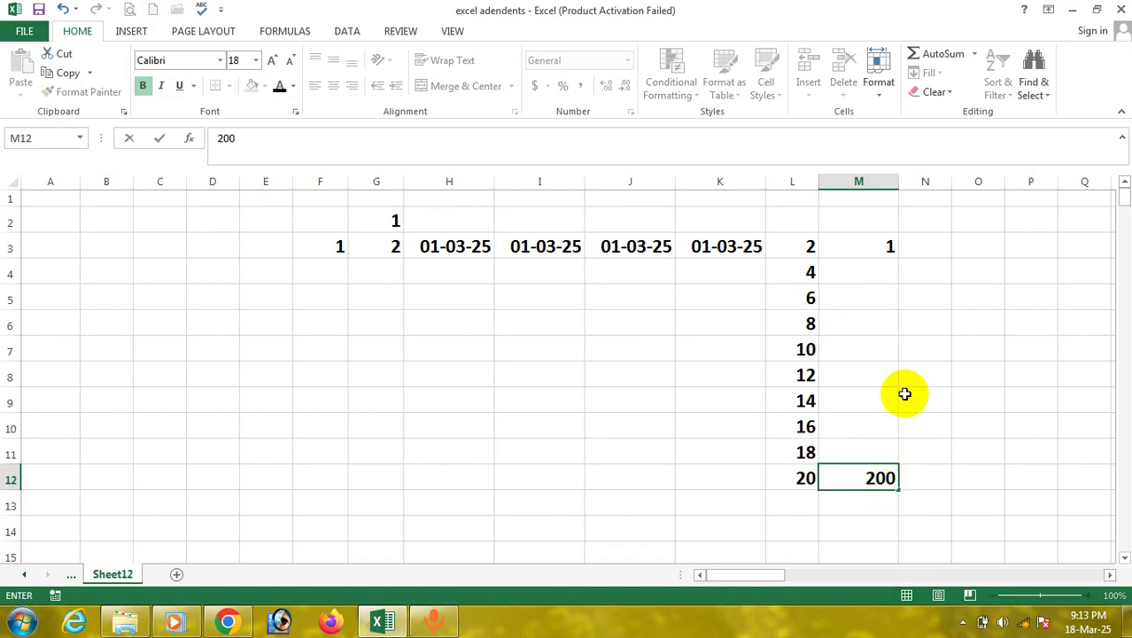
click(905, 399)
Fill M3:M12 down the column with a linear series from 1 to 200 using the suggested step value and no Trend, and undo it.
drag(884, 247, 880, 476)
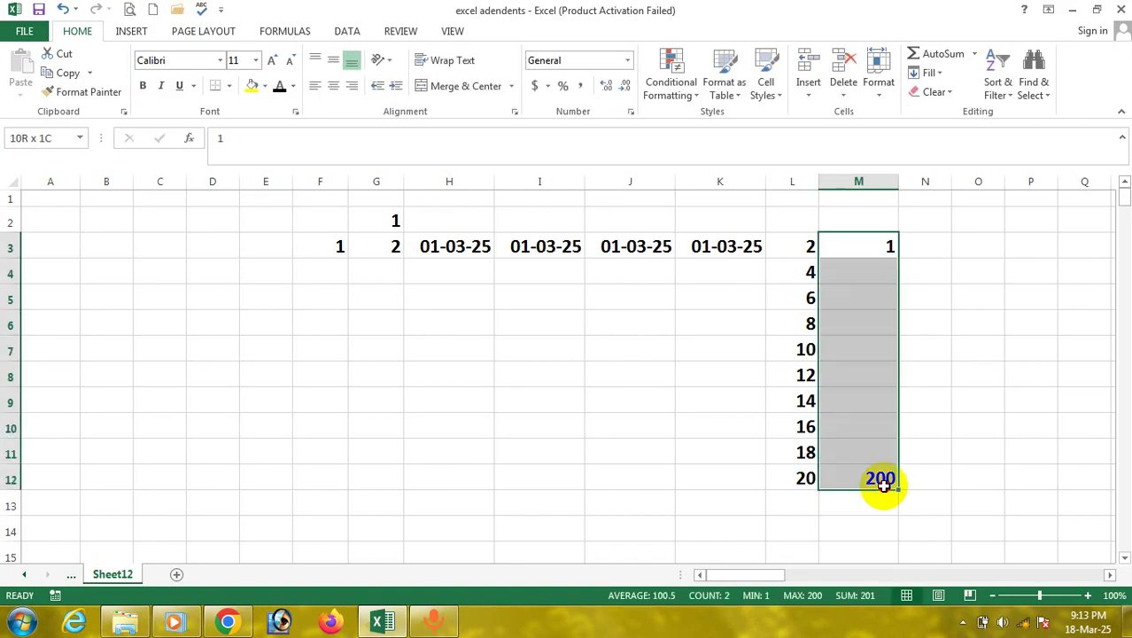
click(928, 73)
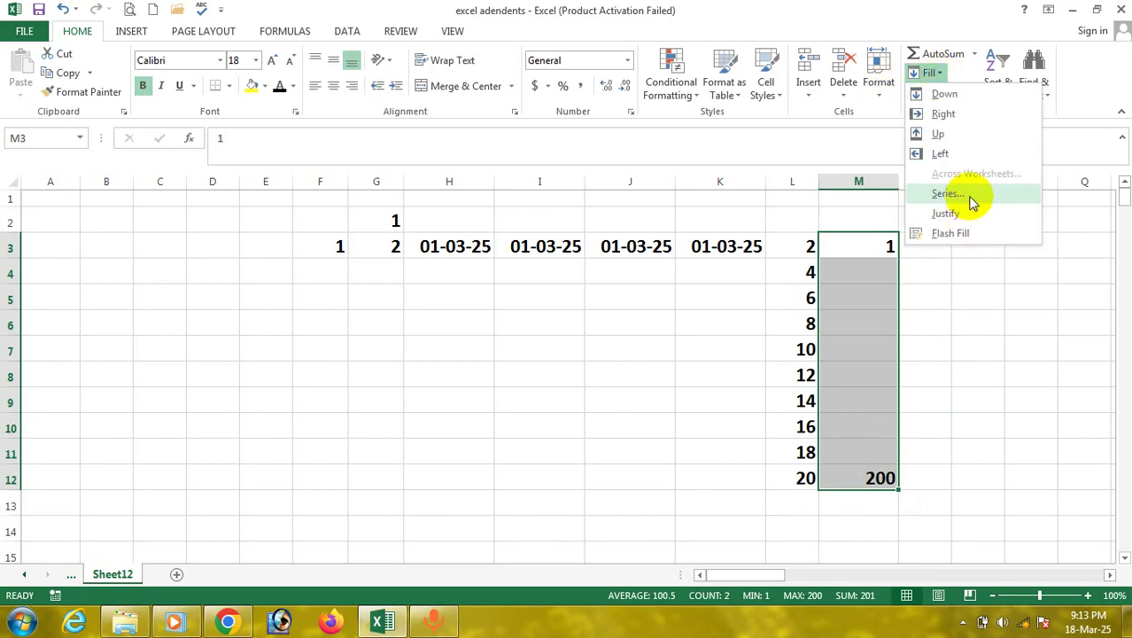
click(964, 194)
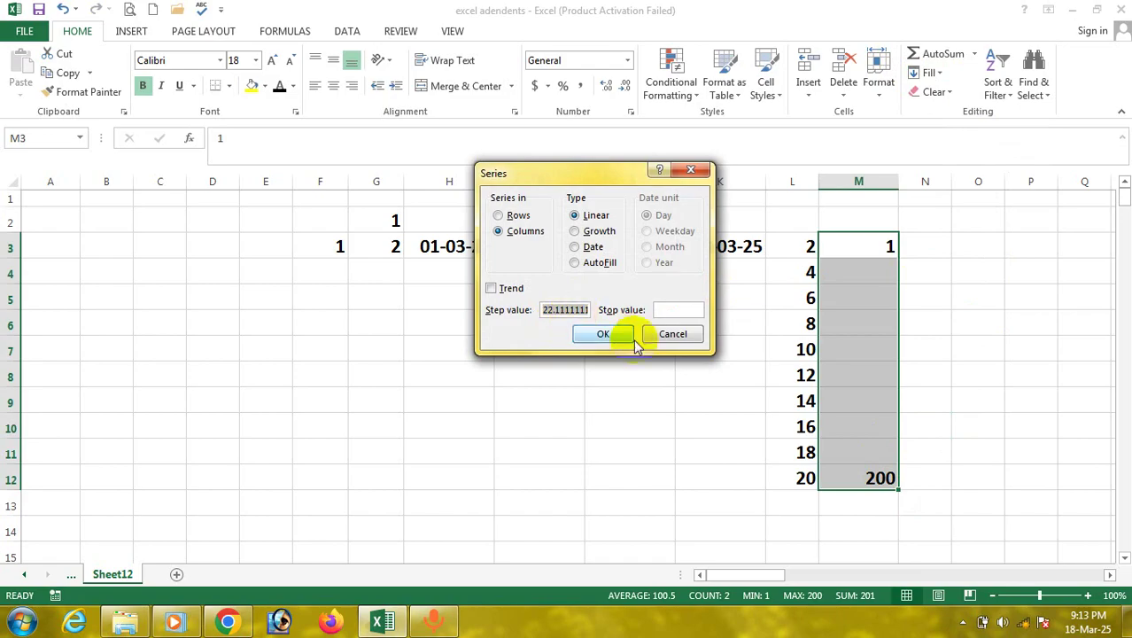
click(606, 334)
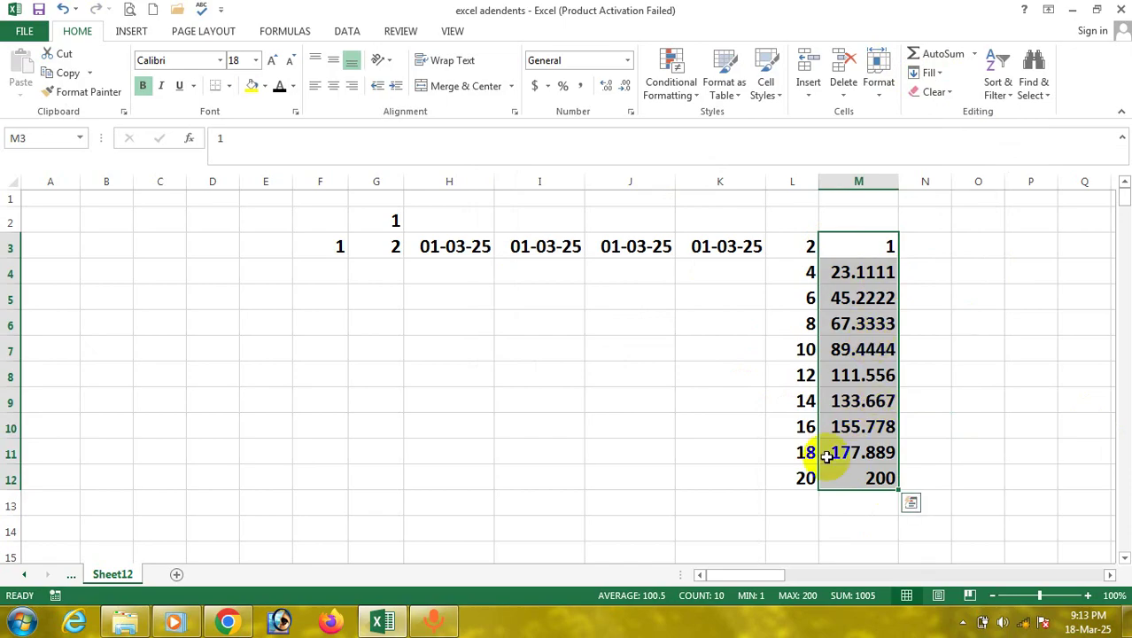
key(ctrl+z)
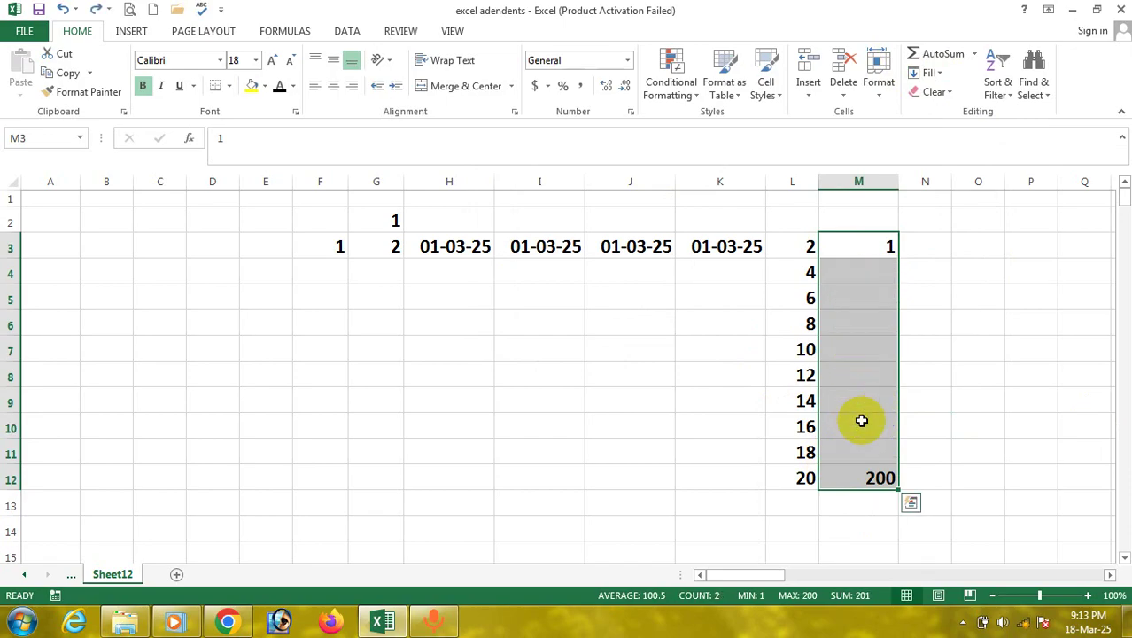
click(652, 384)
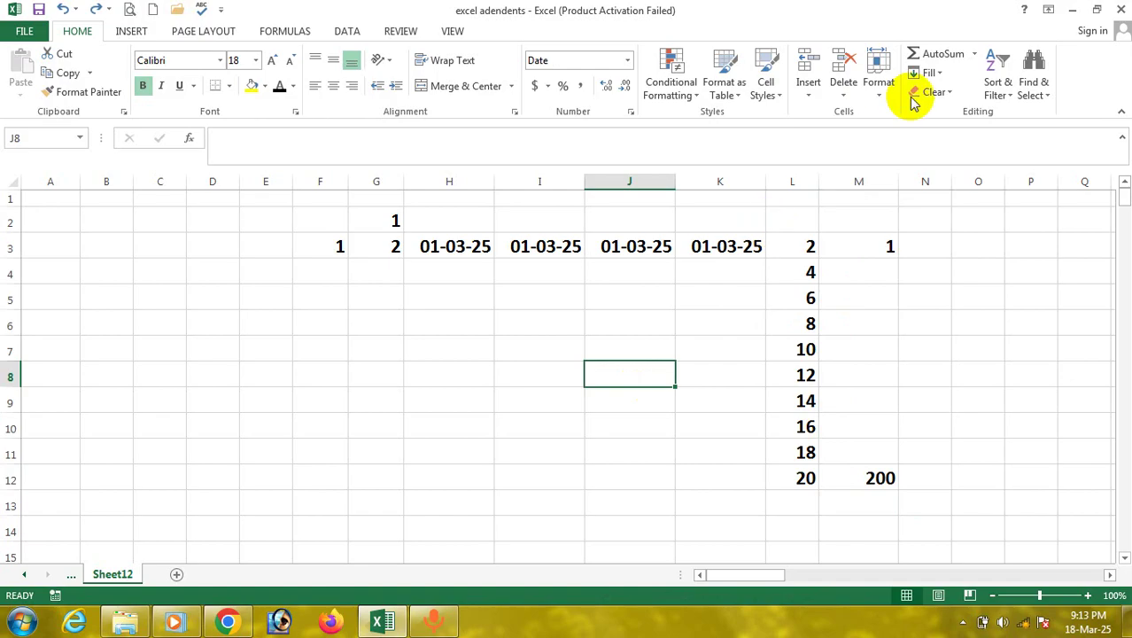
click(930, 73)
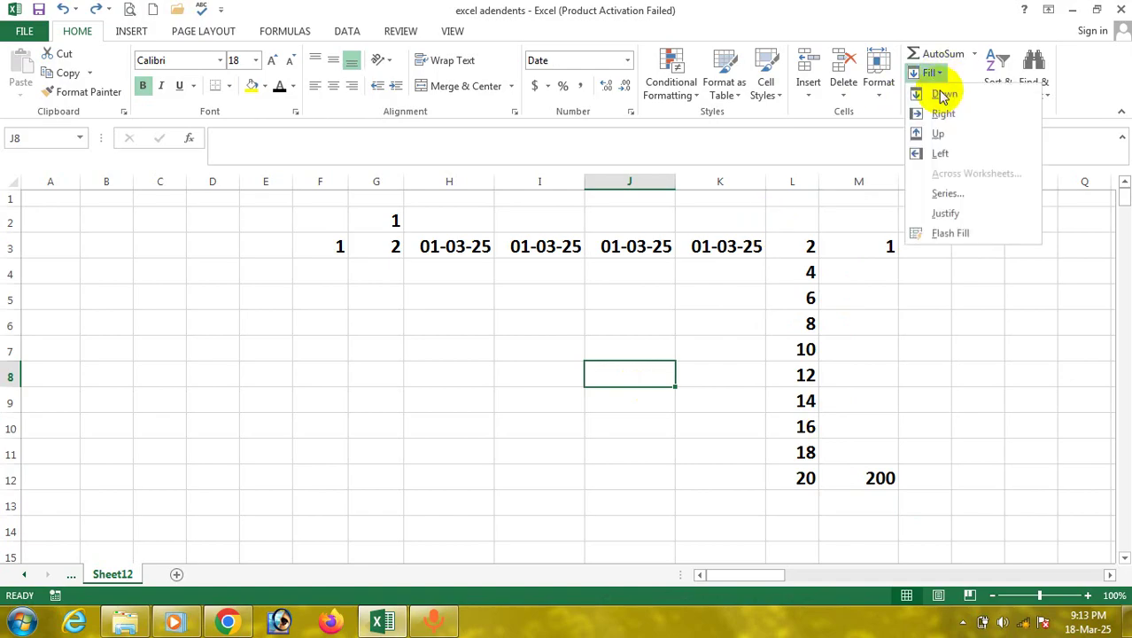
click(949, 195)
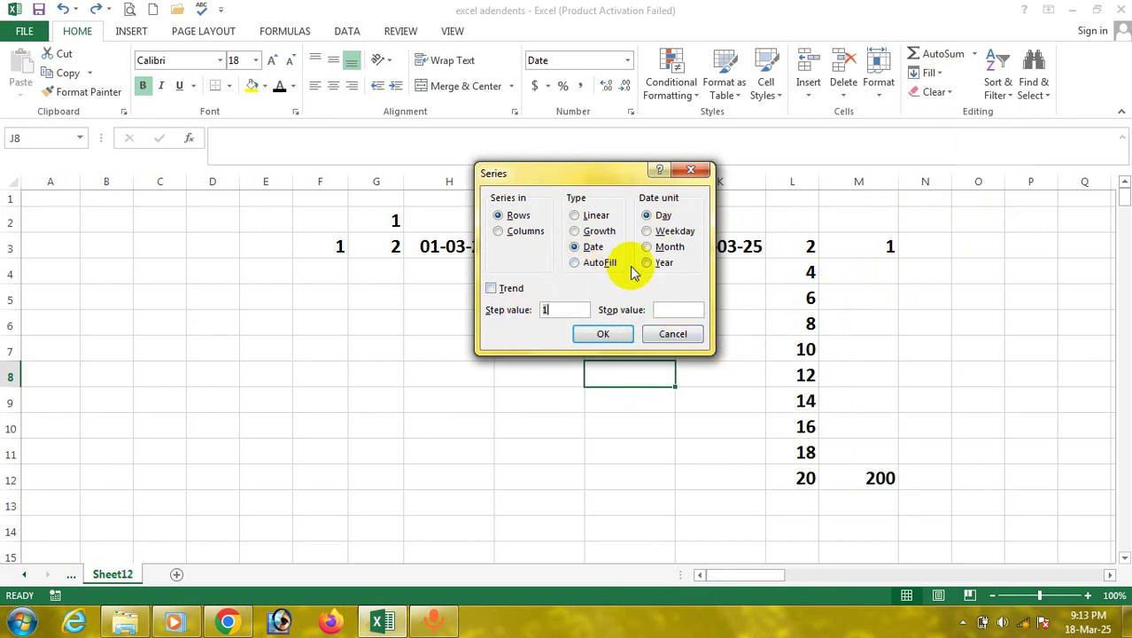
click(673, 333)
click(471, 313)
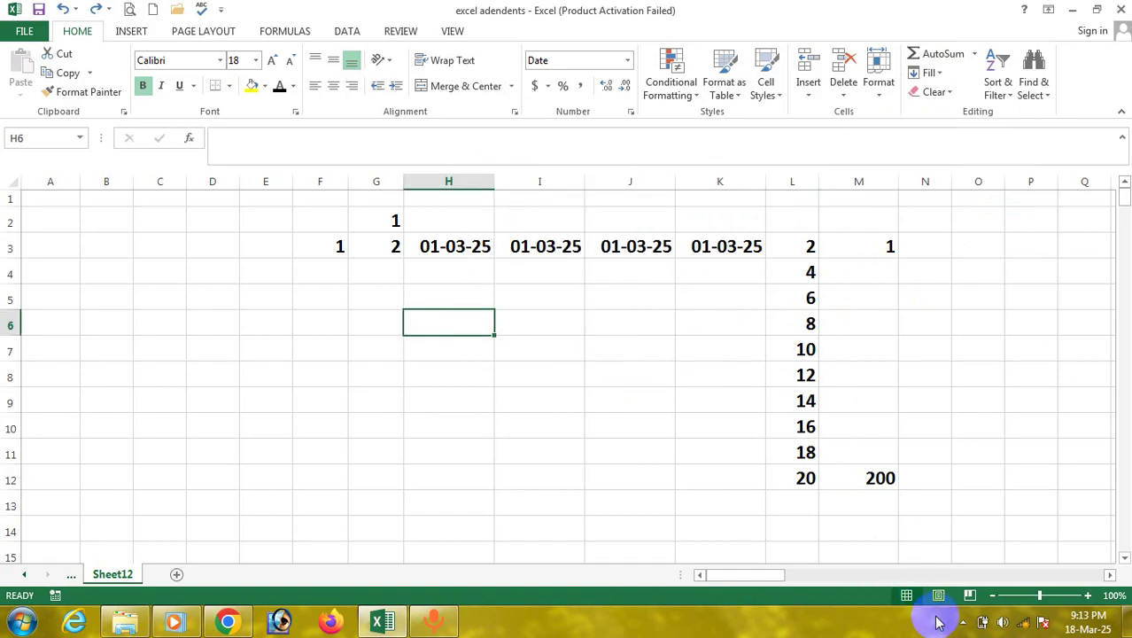
click(963, 621)
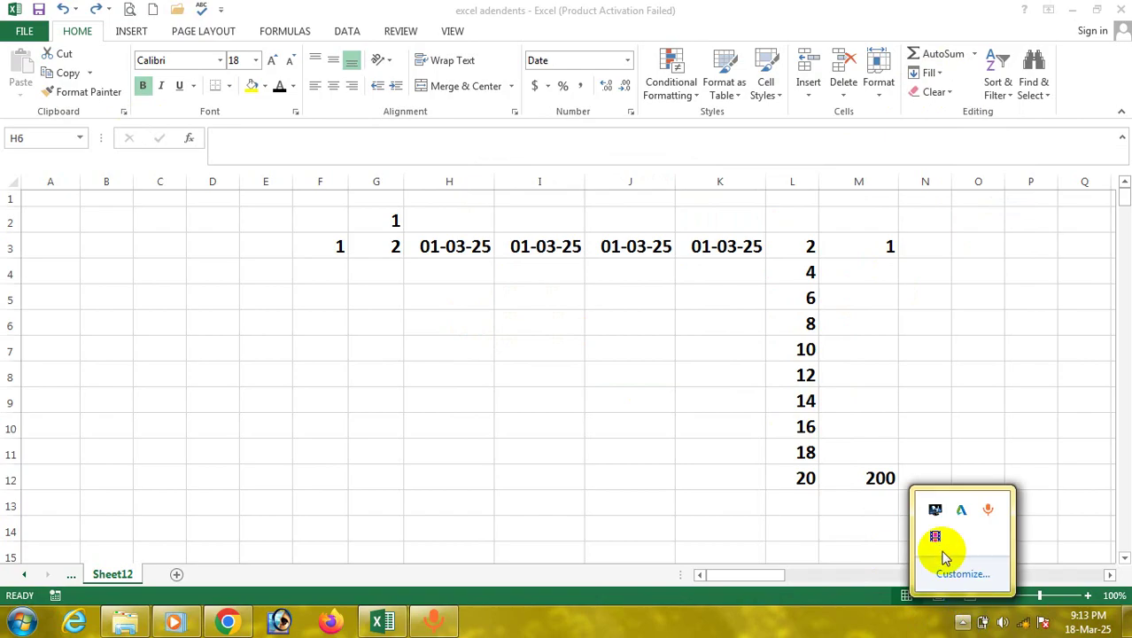